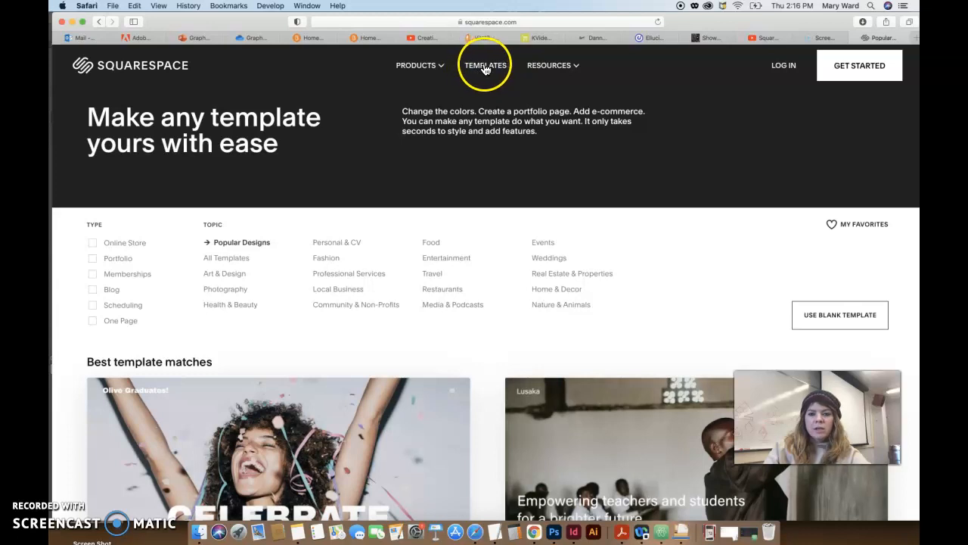
# Filter the website templates by the Art & Design topic and preview the Novo template
pyautogui.scroll(-1, 446, 318)
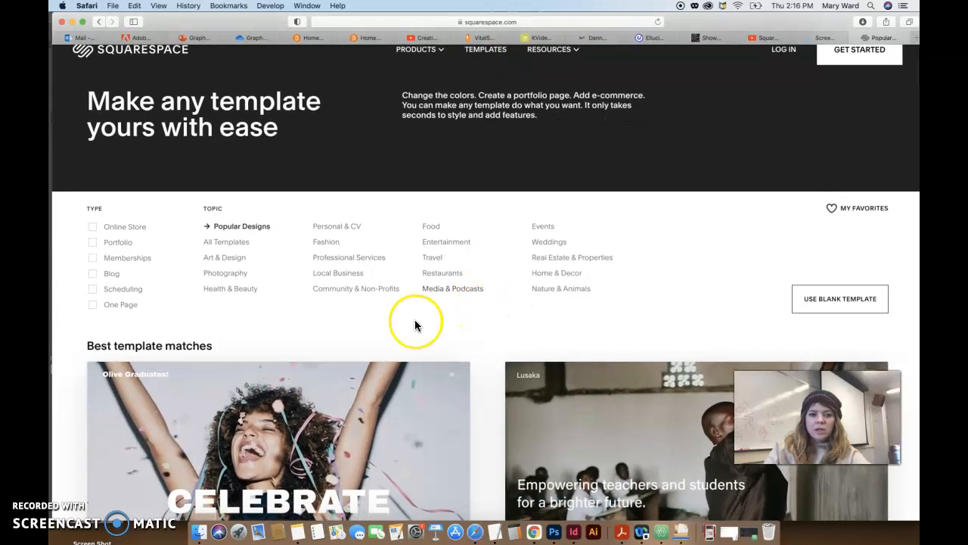
pyautogui.click(231, 257)
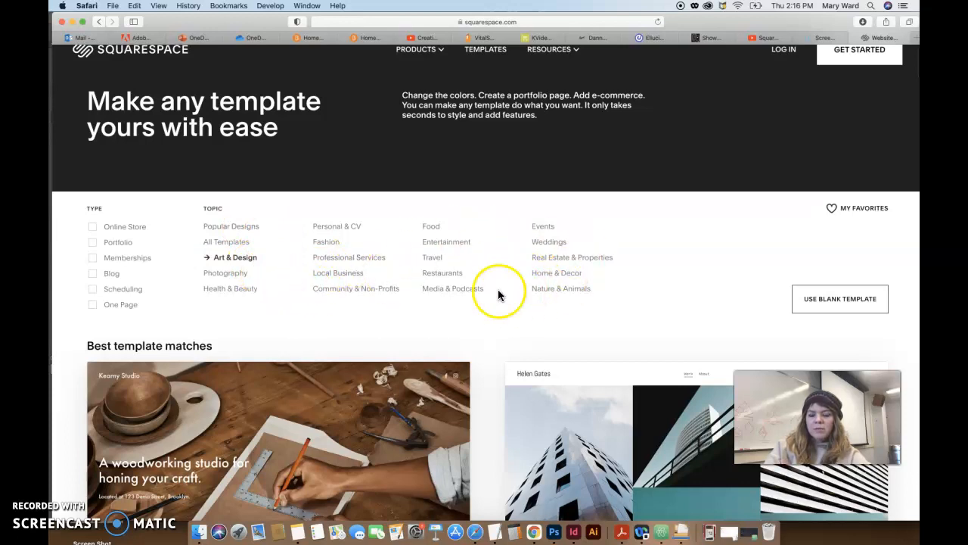
pyautogui.scroll(-5, 487, 325)
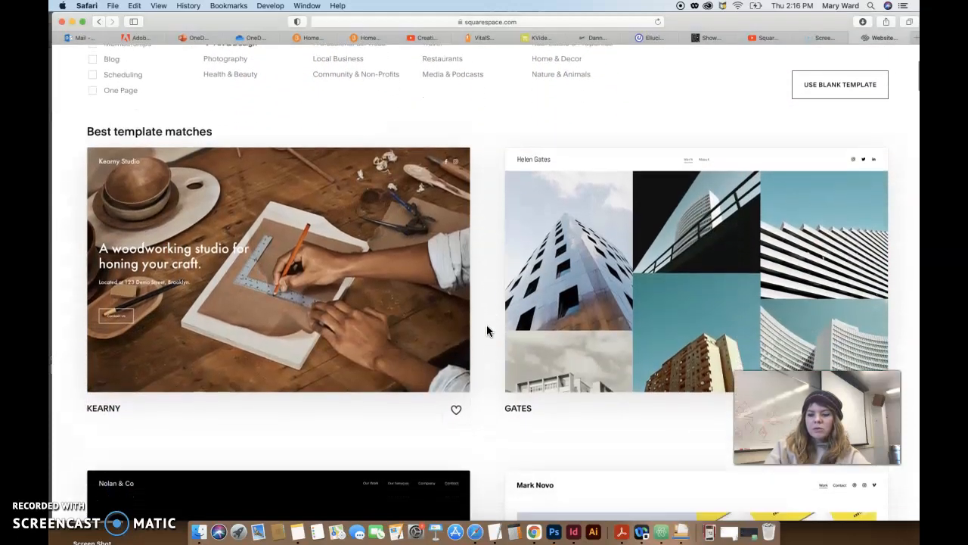
pyautogui.scroll(-5, 486, 324)
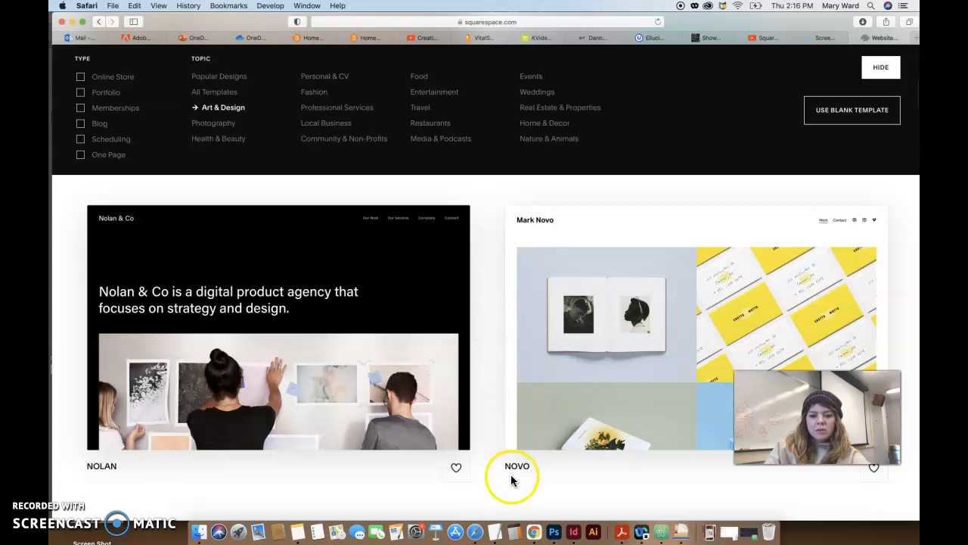
pyautogui.moveTo(648, 292)
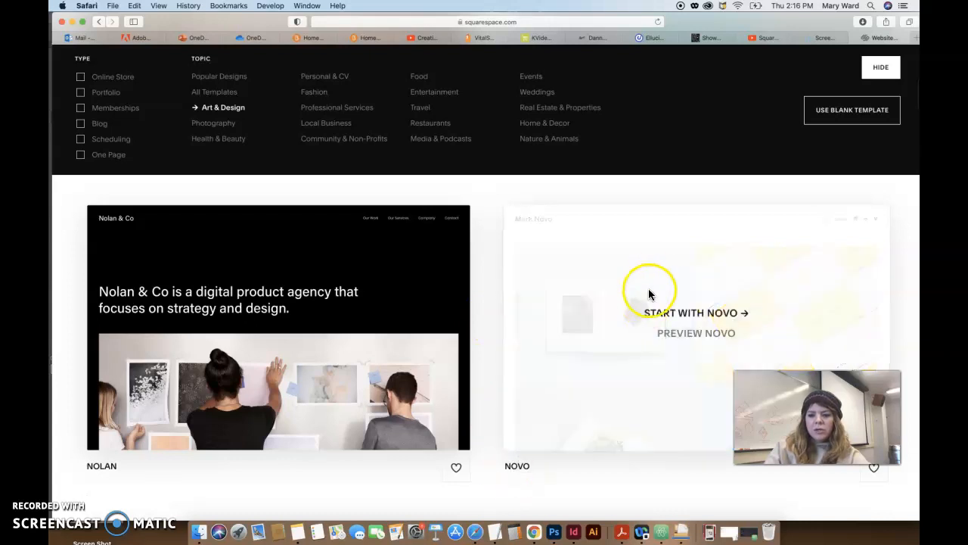
pyautogui.click(687, 337)
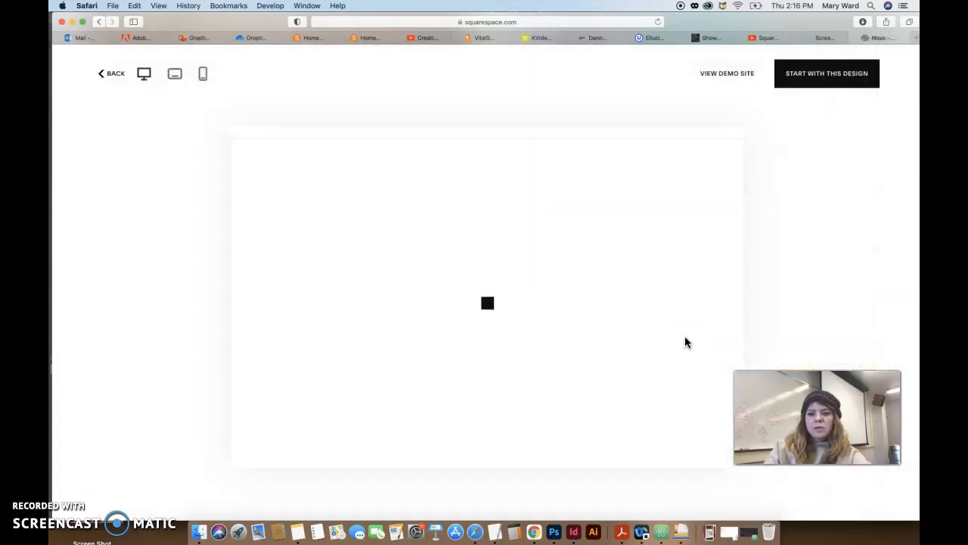
pyautogui.click(511, 287)
pyautogui.scroll(-1, 510, 288)
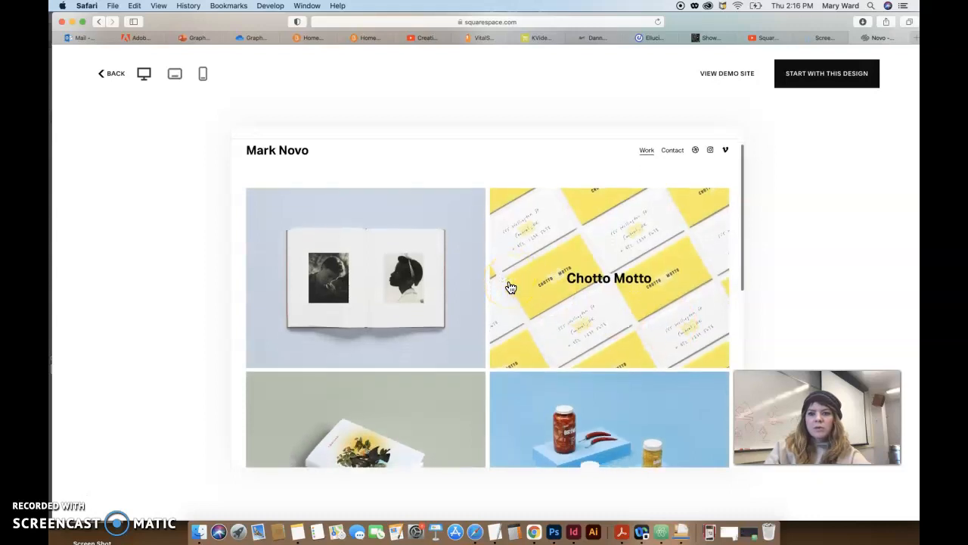
pyautogui.scroll(1, 511, 287)
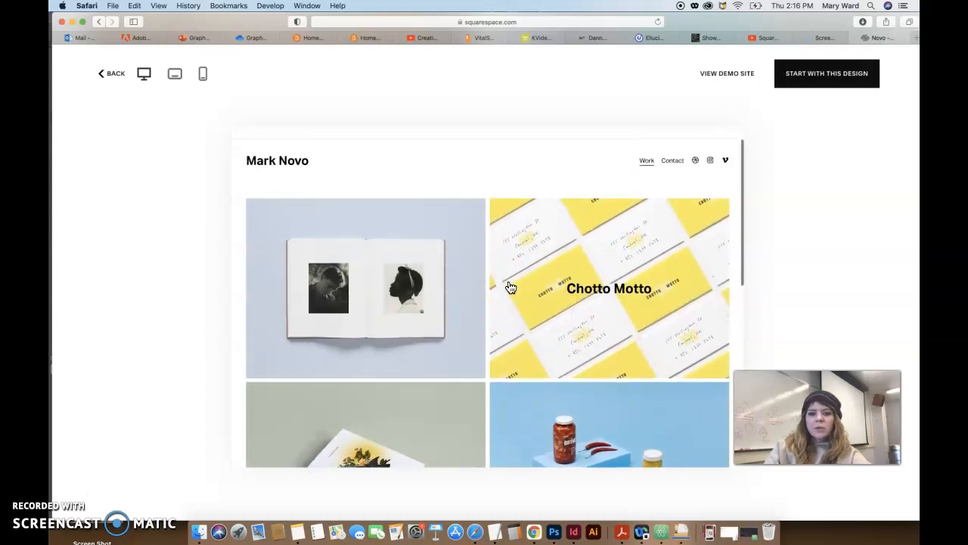
# Open the Novo demo site and look through its Contact page and Work page
pyautogui.click(741, 75)
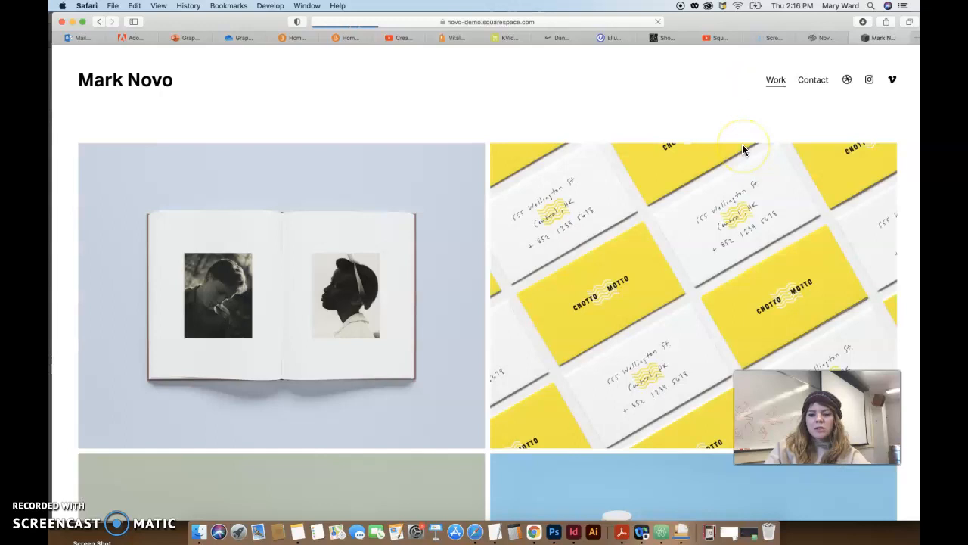
pyautogui.click(349, 307)
pyautogui.click(820, 89)
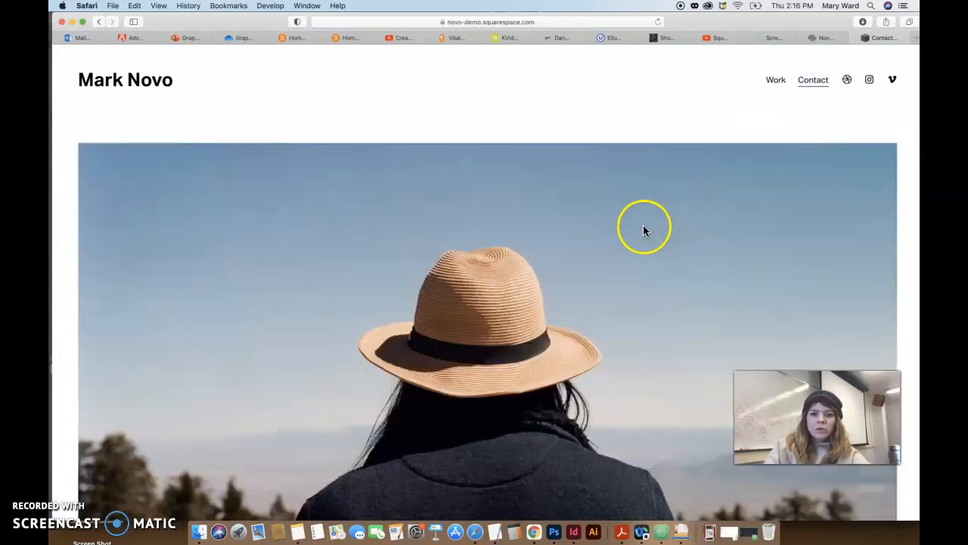
pyautogui.scroll(-10, 642, 227)
pyautogui.scroll(10, 639, 227)
pyautogui.click(776, 79)
pyautogui.scroll(-1, 453, 295)
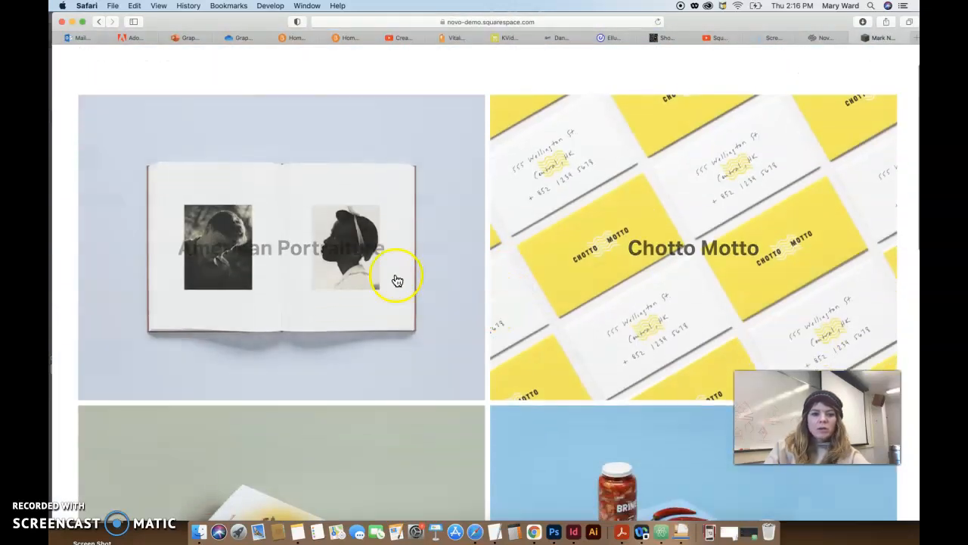
# Open the American Portraiture project on the demo site and look through its images
pyautogui.click(378, 254)
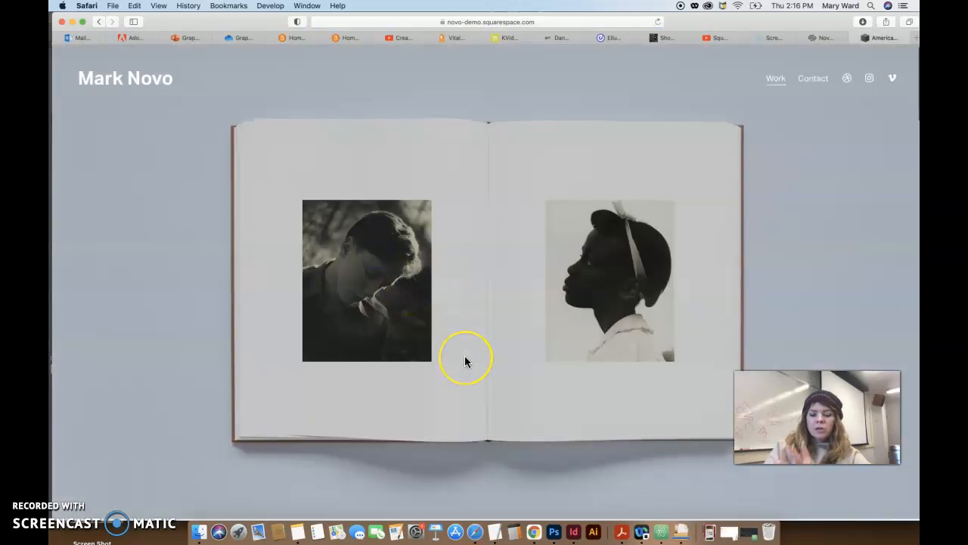
pyautogui.scroll(-5, 464, 355)
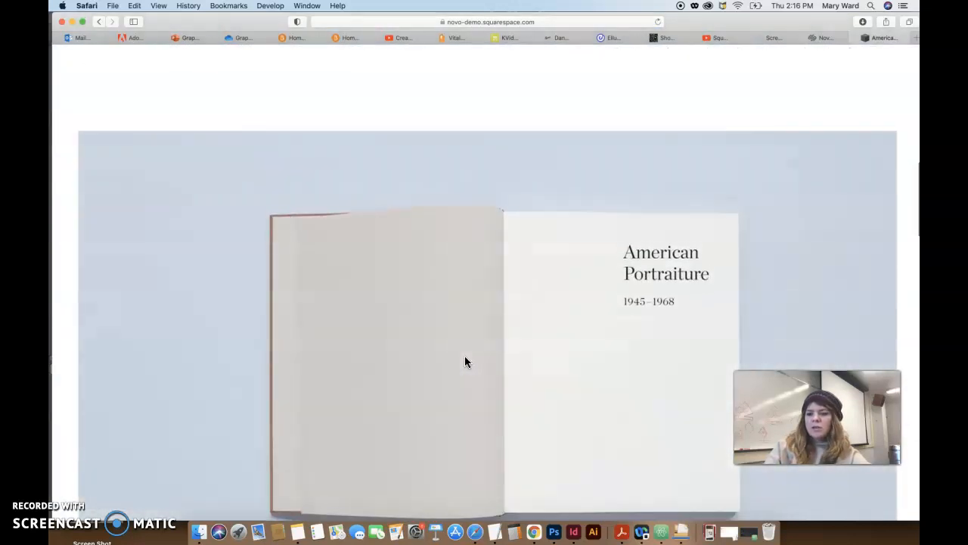
pyautogui.scroll(-5, 465, 361)
pyautogui.scroll(1, 465, 355)
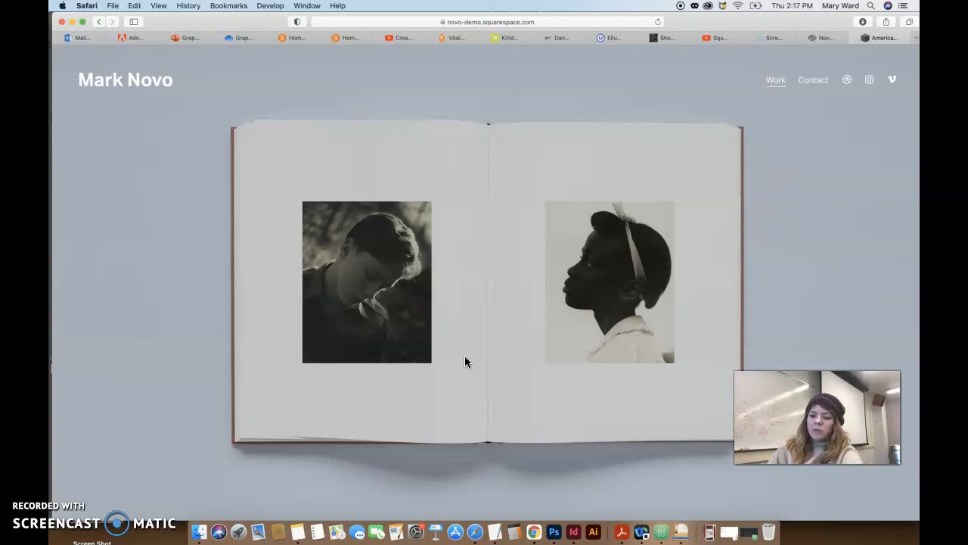
# Return to the Art & Design template list and start a new site with the Novo template
pyautogui.click(816, 40)
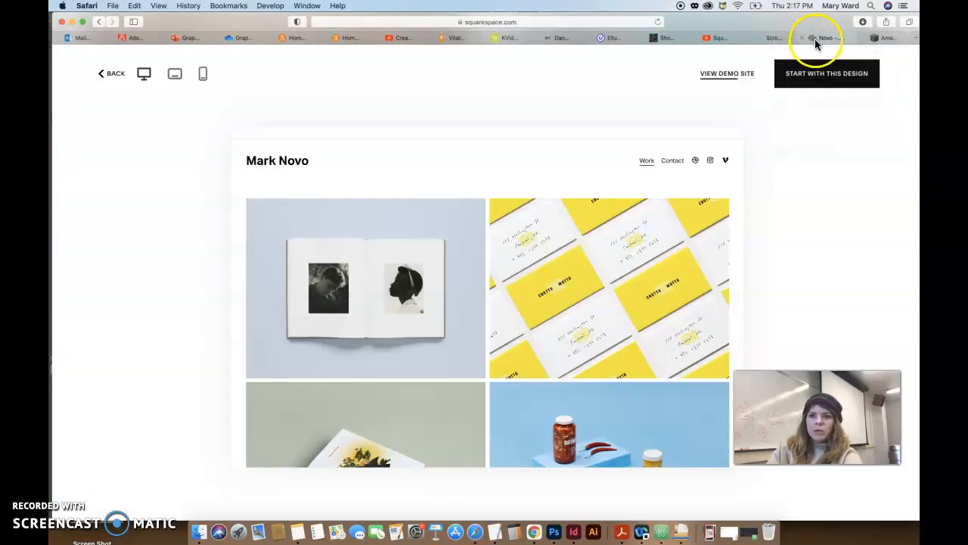
pyautogui.click(99, 21)
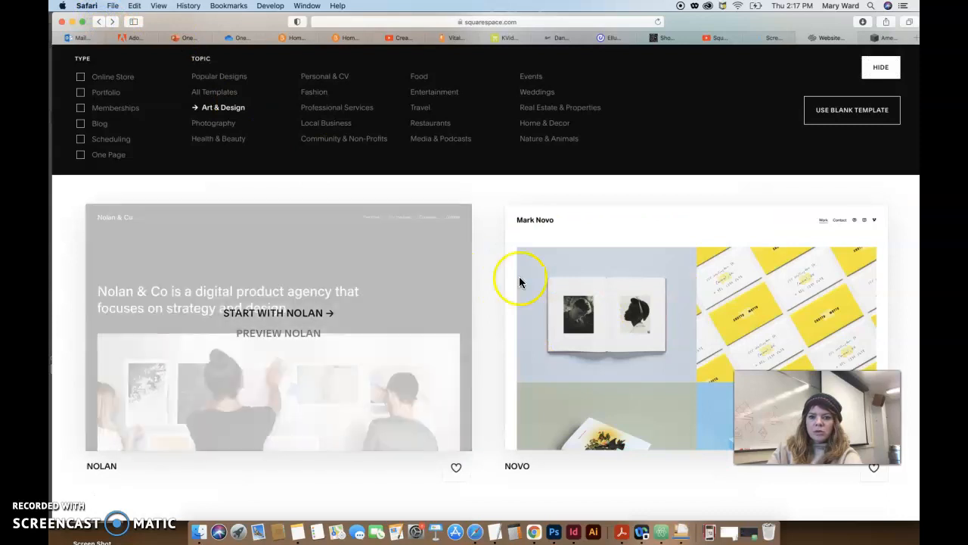
pyautogui.scroll(-3, 547, 326)
pyautogui.scroll(2, 606, 276)
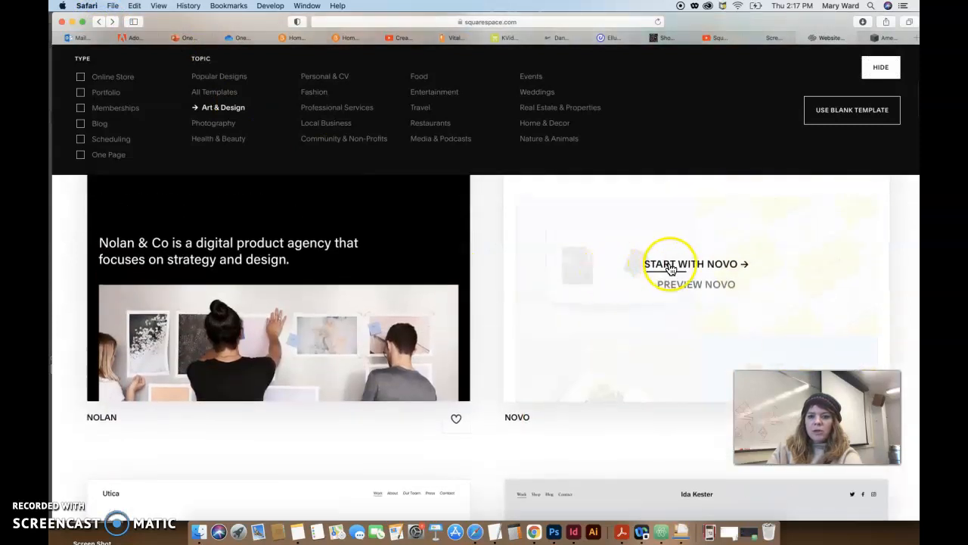
pyautogui.click(670, 263)
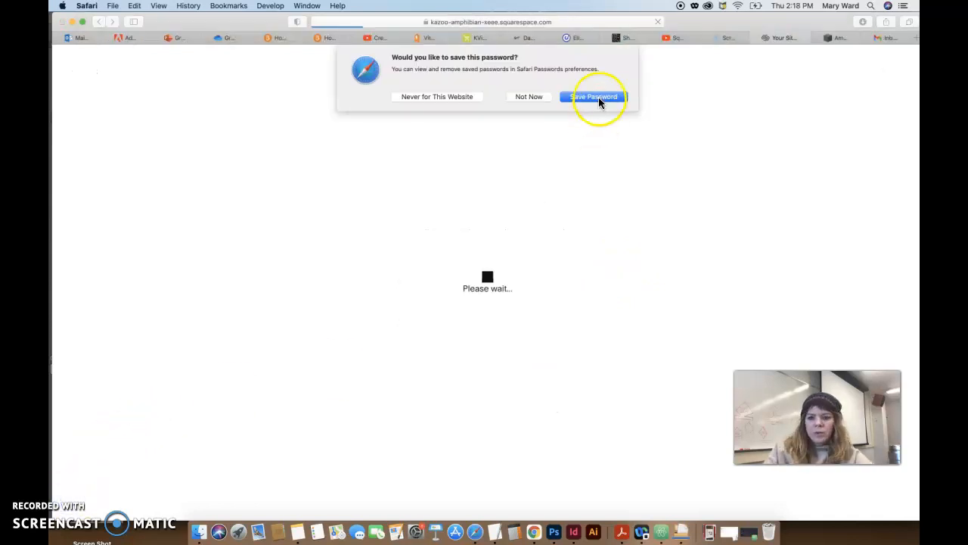
# Save the account password in the browser and title the site with the owner's full name followed by "Portfolio Website"
pyautogui.click(598, 97)
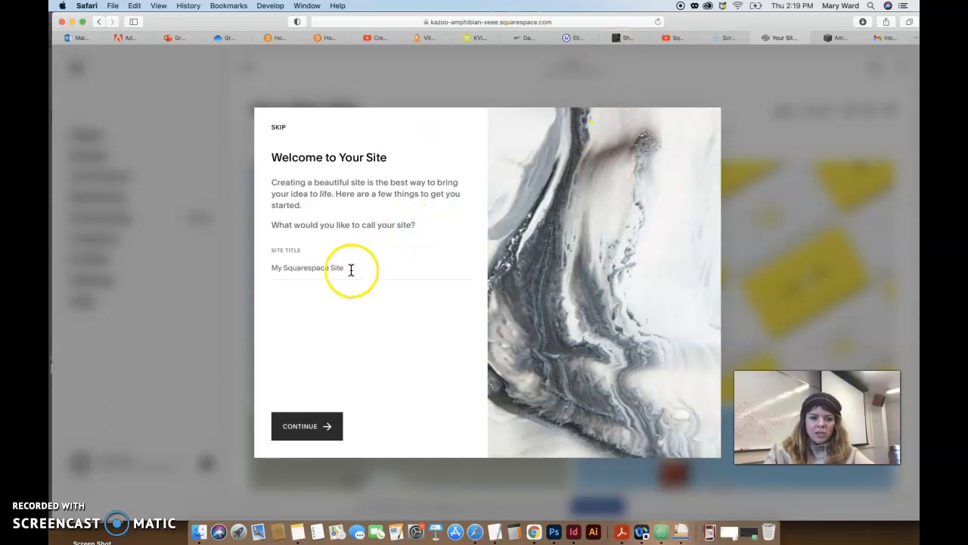
pyautogui.click(288, 269)
pyautogui.write('Mary Ward Portfolio Website')
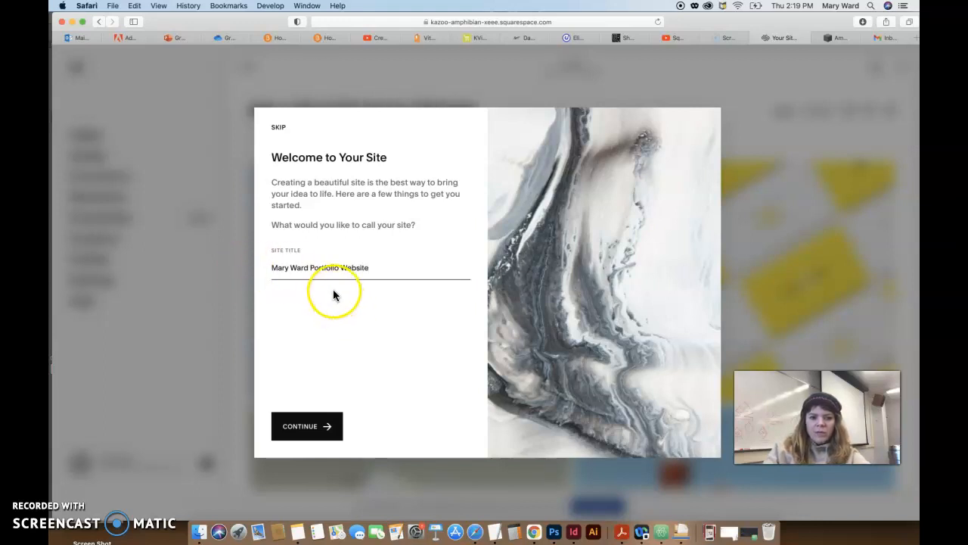
pyautogui.click(321, 428)
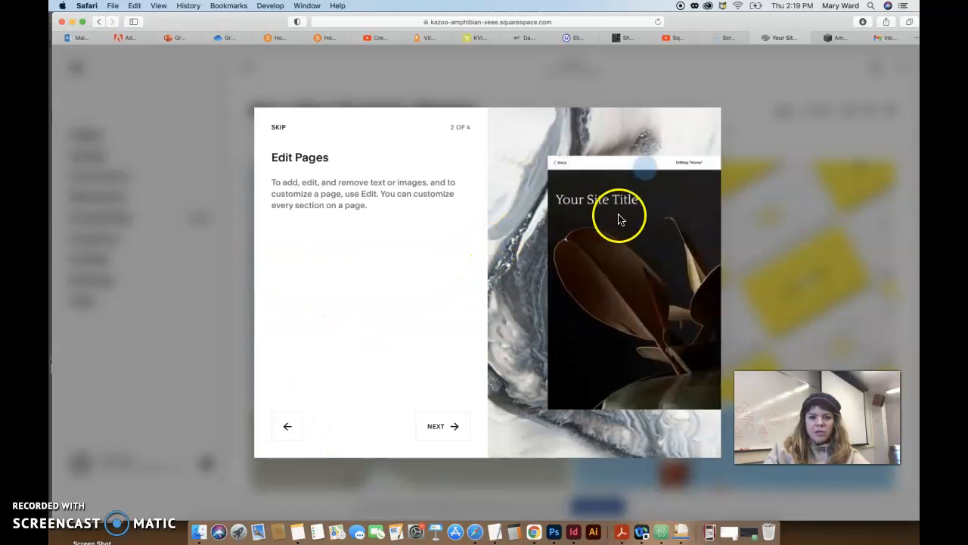
# Skip the rest of the welcome tour and set the Assistant not to show again
pyautogui.click(279, 129)
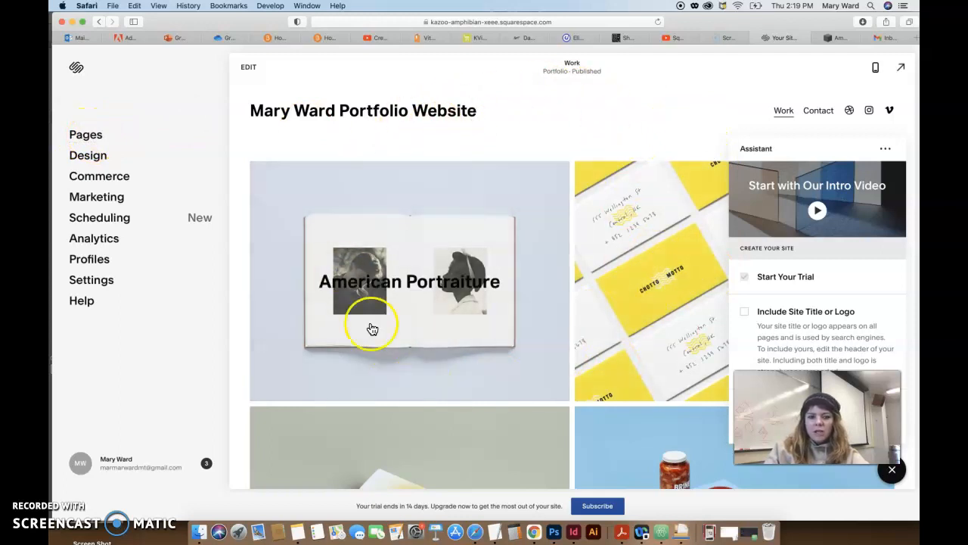
pyautogui.click(886, 151)
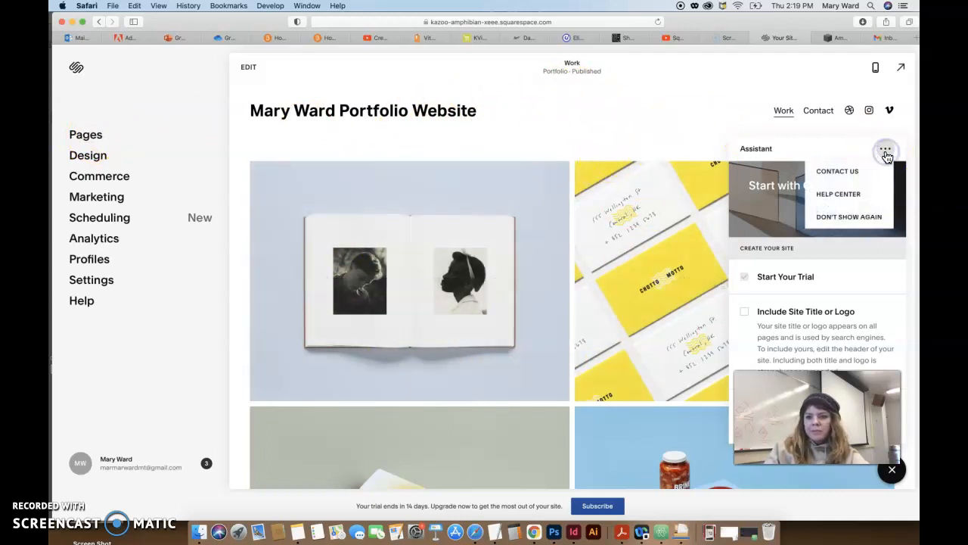
pyautogui.click(848, 216)
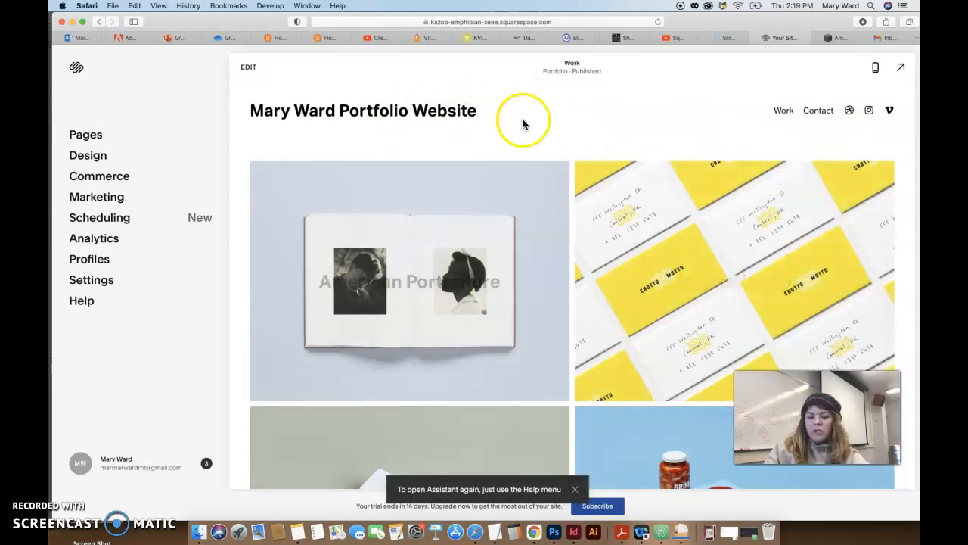
# Browse the General, Contact, Gallery and Team page layouts and add a Team 2 page to the main navigation
pyautogui.click(83, 136)
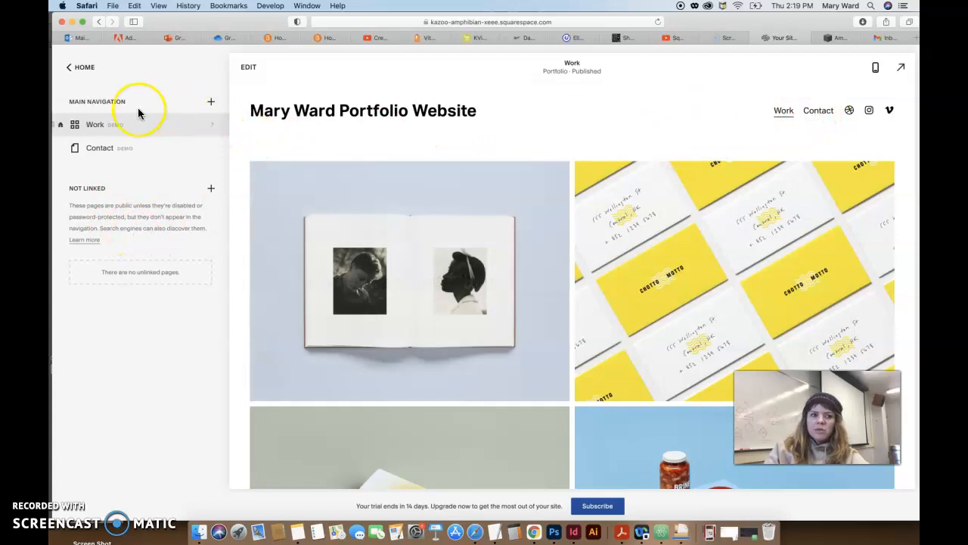
pyautogui.click(212, 104)
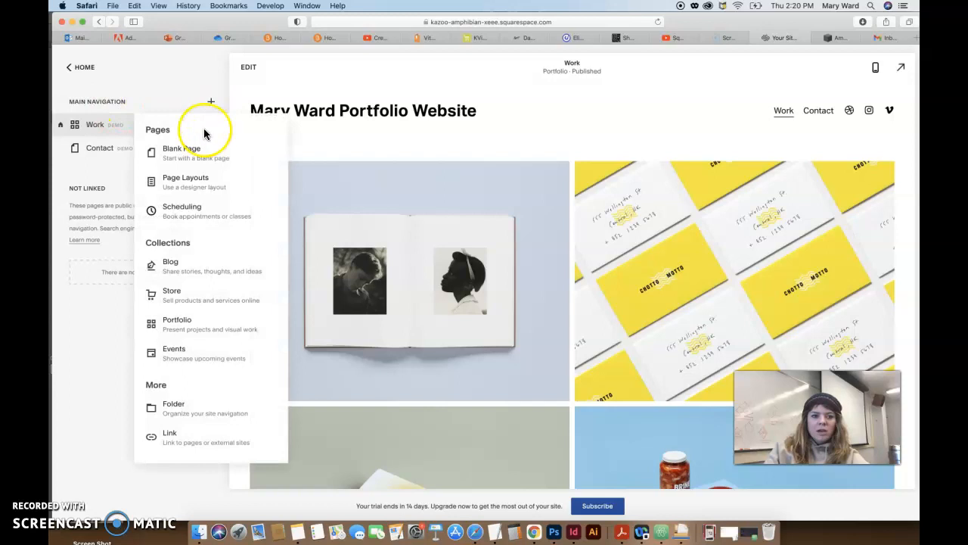
pyautogui.click(180, 187)
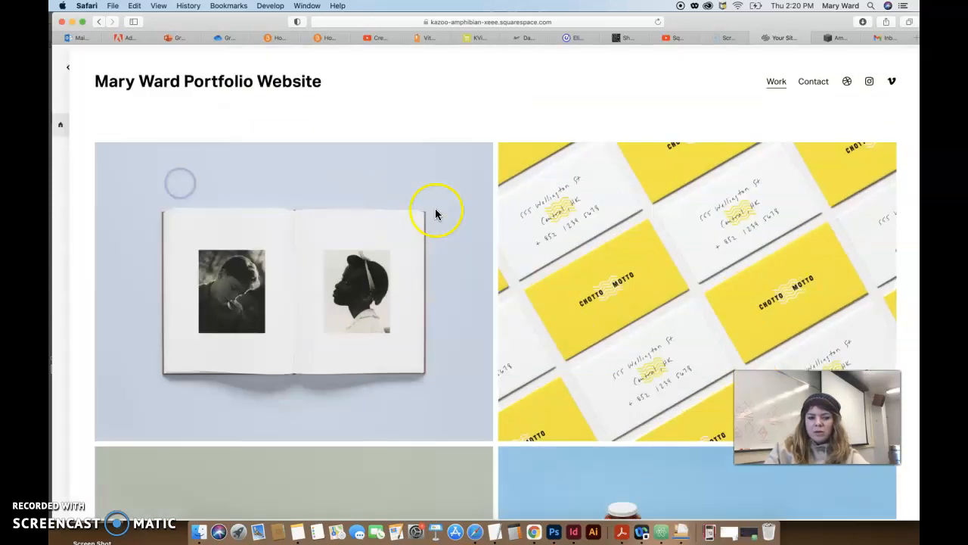
pyautogui.scroll(-15, 607, 361)
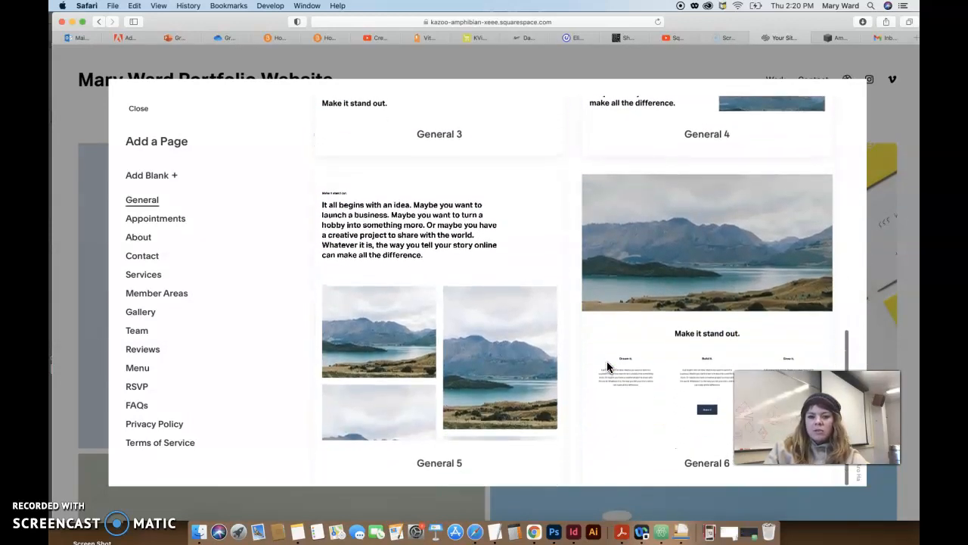
pyautogui.click(142, 255)
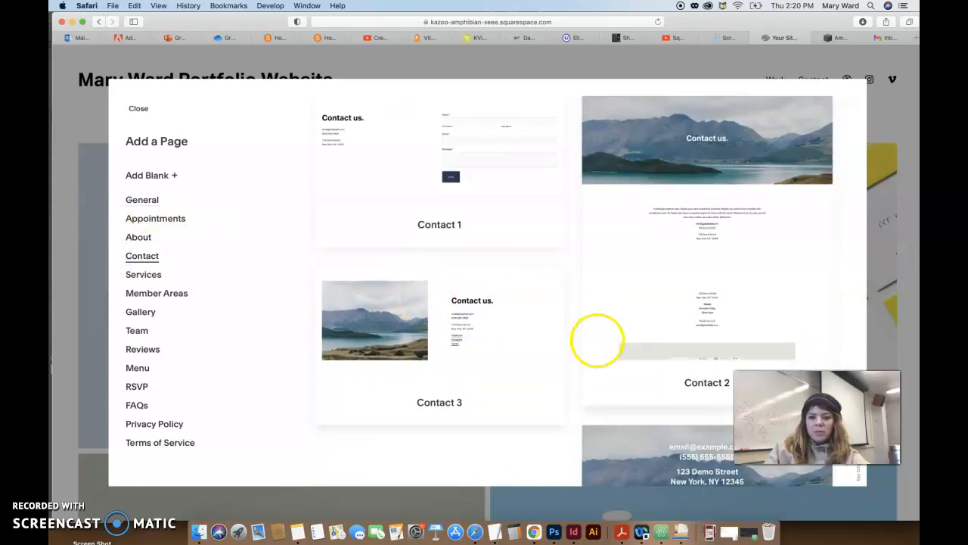
pyautogui.click(142, 315)
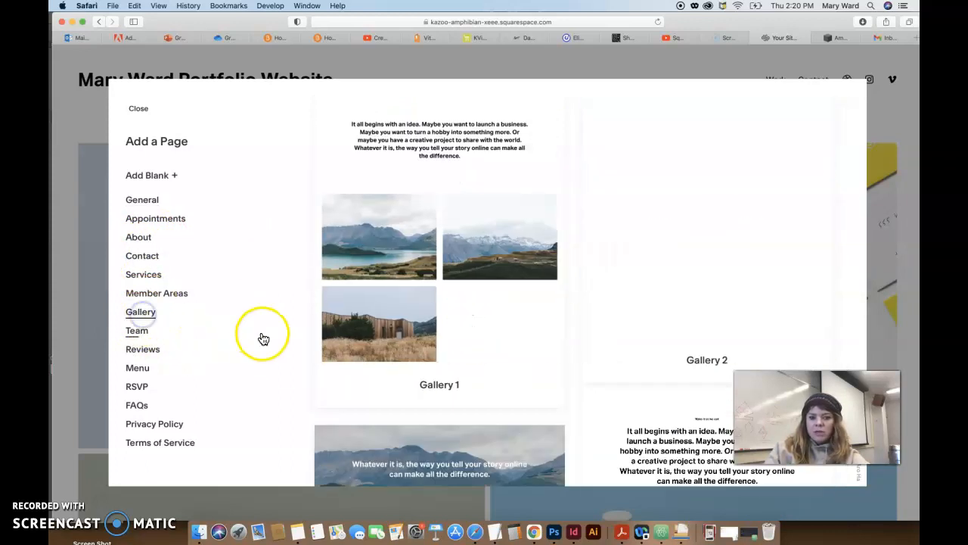
pyautogui.click(140, 335)
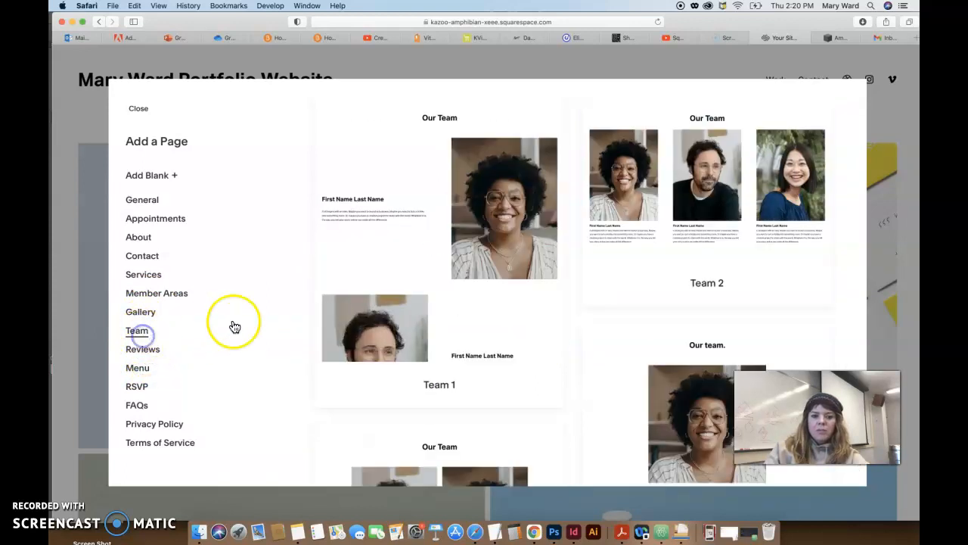
pyautogui.click(722, 195)
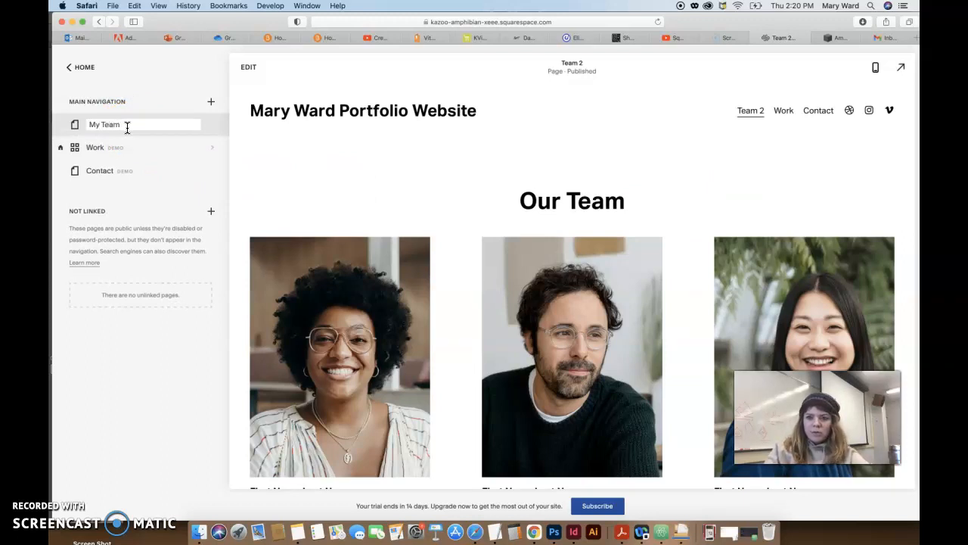
# Name the new team page "My Team" and move it below Contact in the main navigation
pyautogui.click(139, 79)
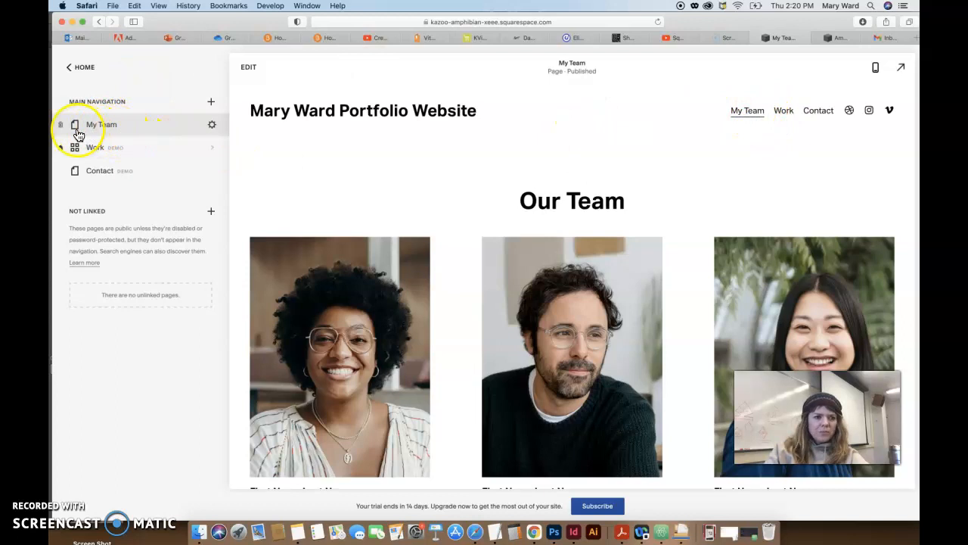
pyautogui.moveTo(97, 127); pyautogui.dragTo(101, 173)
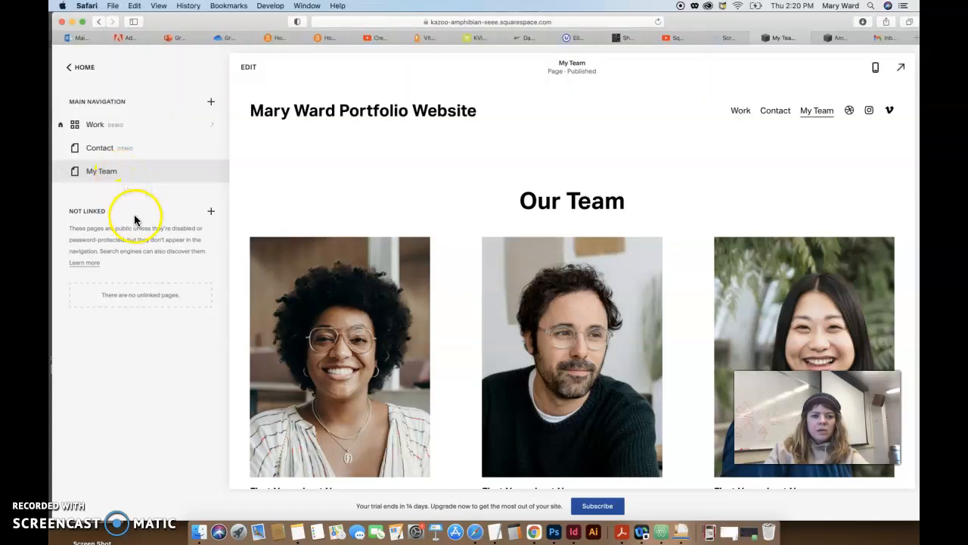
# Create a new link in the main navigation and title it "Etsy Store"
pyautogui.click(211, 103)
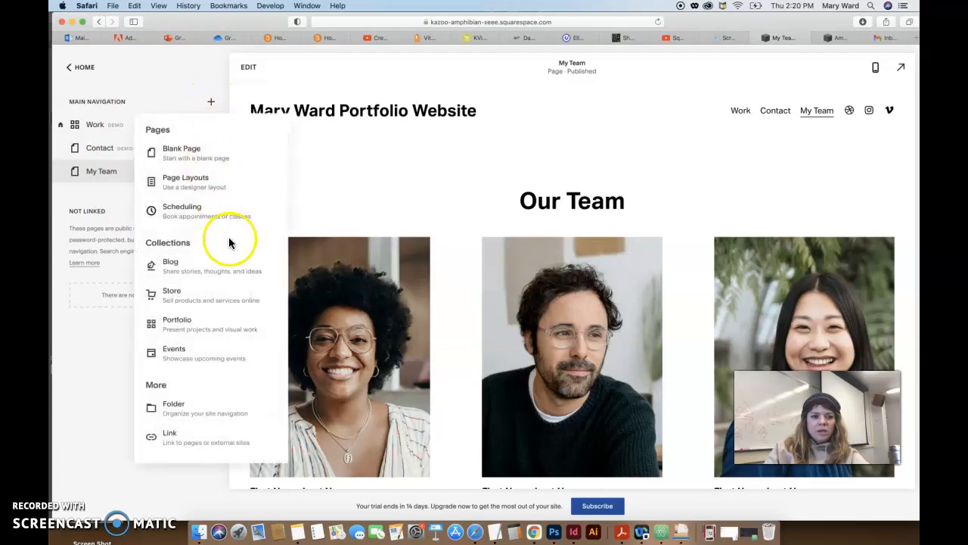
pyautogui.click(183, 439)
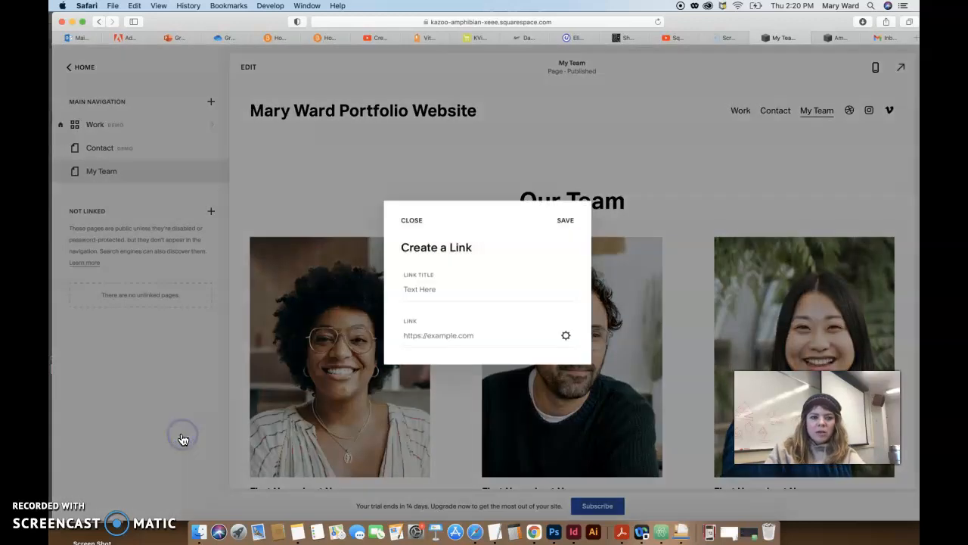
pyautogui.click(439, 290)
pyautogui.write('Ets')
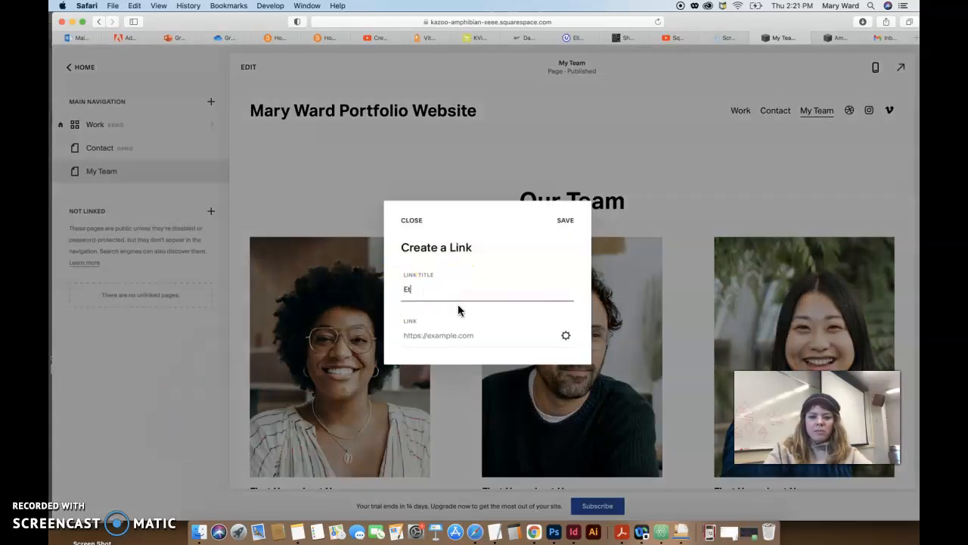
pyautogui.press('BackSpace')
pyautogui.press('BackSpace')
pyautogui.write('tsy Sotr')
pyautogui.write('e')
pyautogui.click(443, 336)
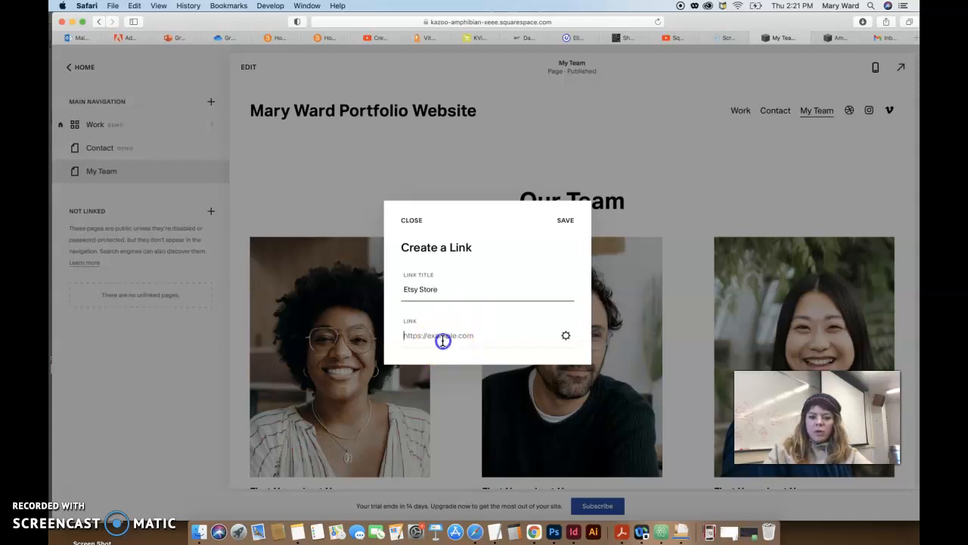
# Open etsy.com in a new browser tab and copy its web address
pyautogui.write('w')
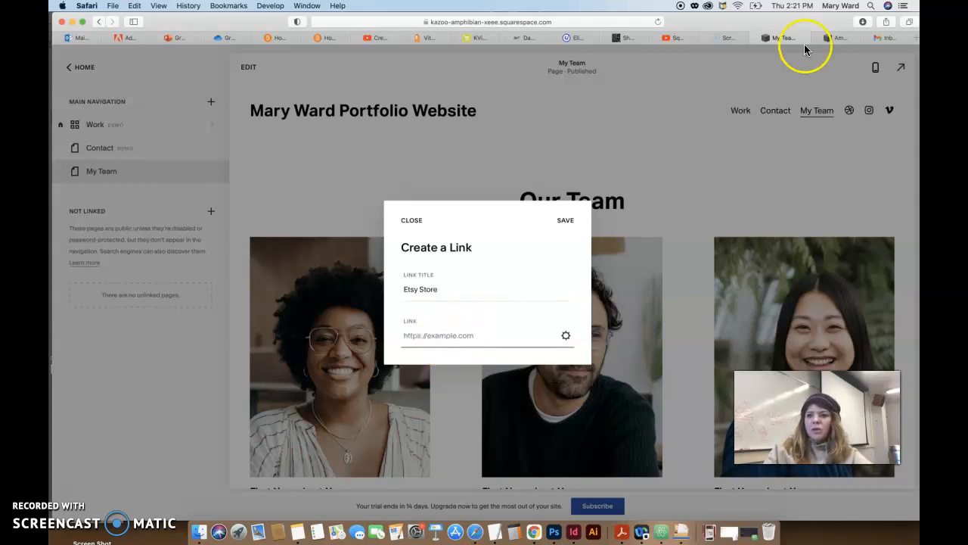
pyautogui.click(916, 39)
pyautogui.write('etsy.com')
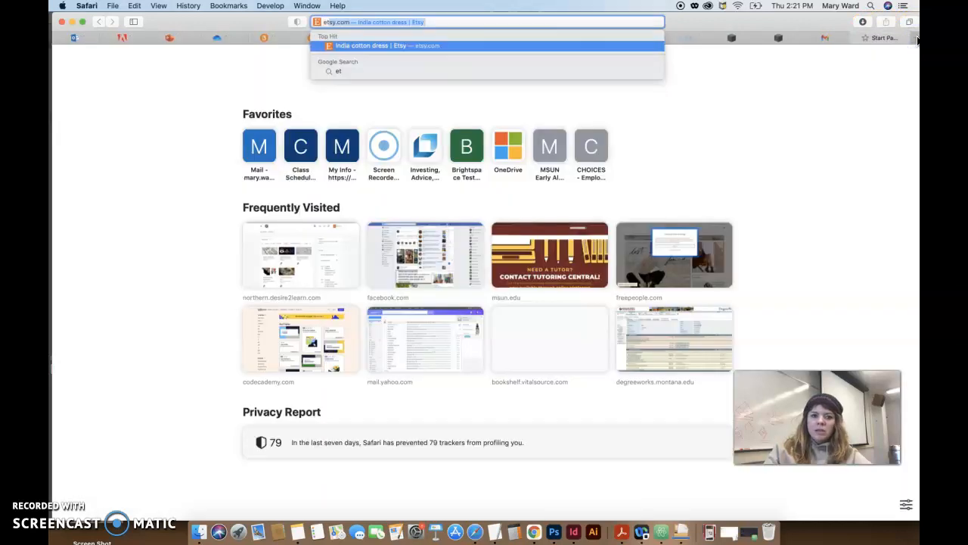
pyautogui.press('Return')
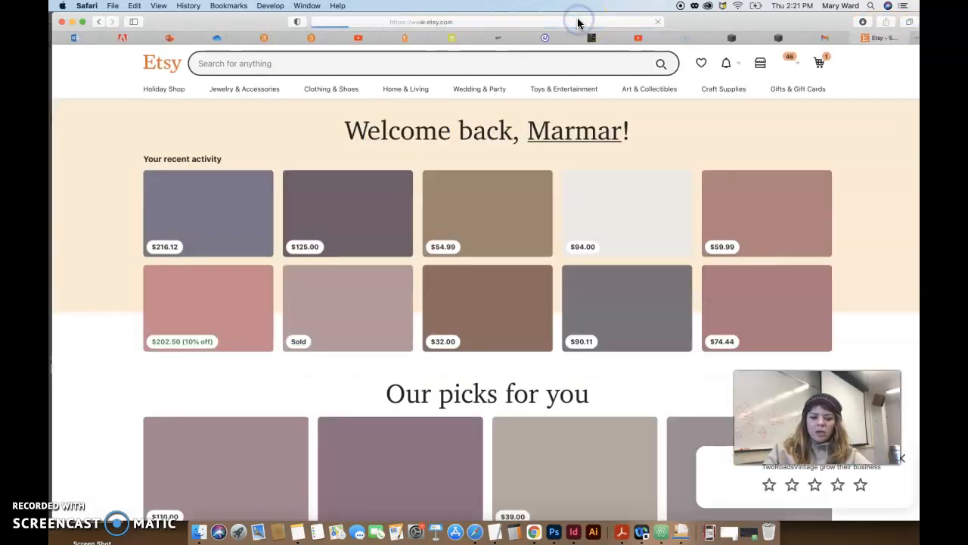
pyautogui.click(572, 19)
pyautogui.press('super+c')
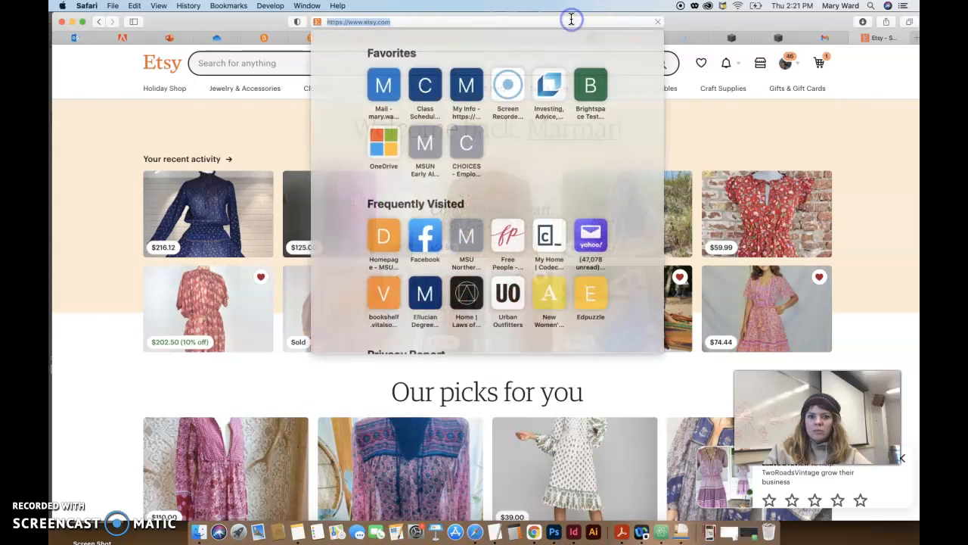
pyautogui.click(823, 38)
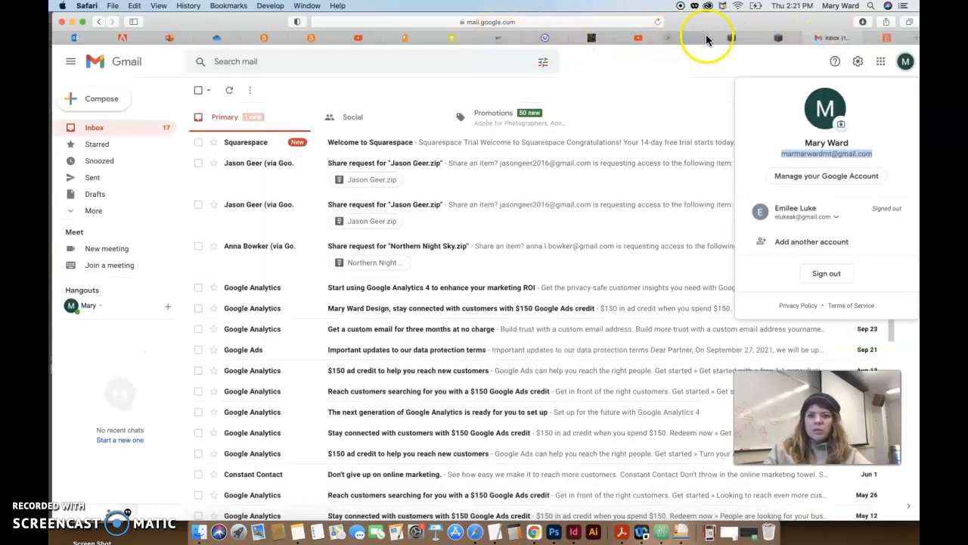
pyautogui.click(782, 41)
pyautogui.click(734, 37)
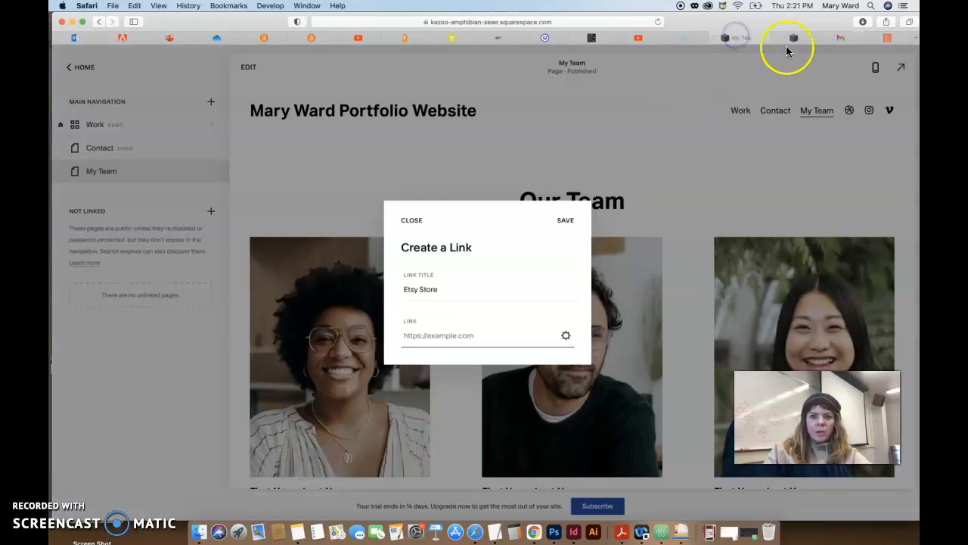
pyautogui.press('super+v')
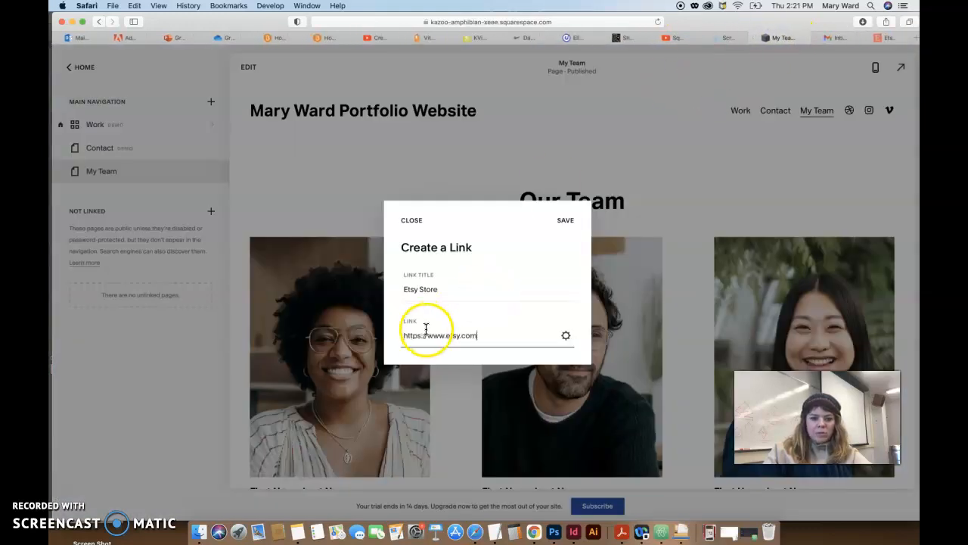
pyautogui.click(563, 221)
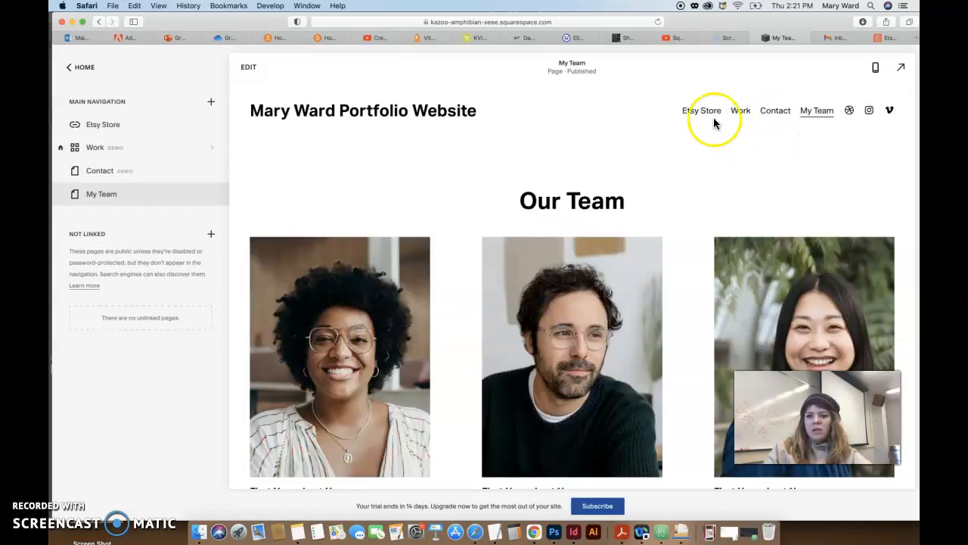
pyautogui.moveTo(88, 125); pyautogui.dragTo(104, 199)
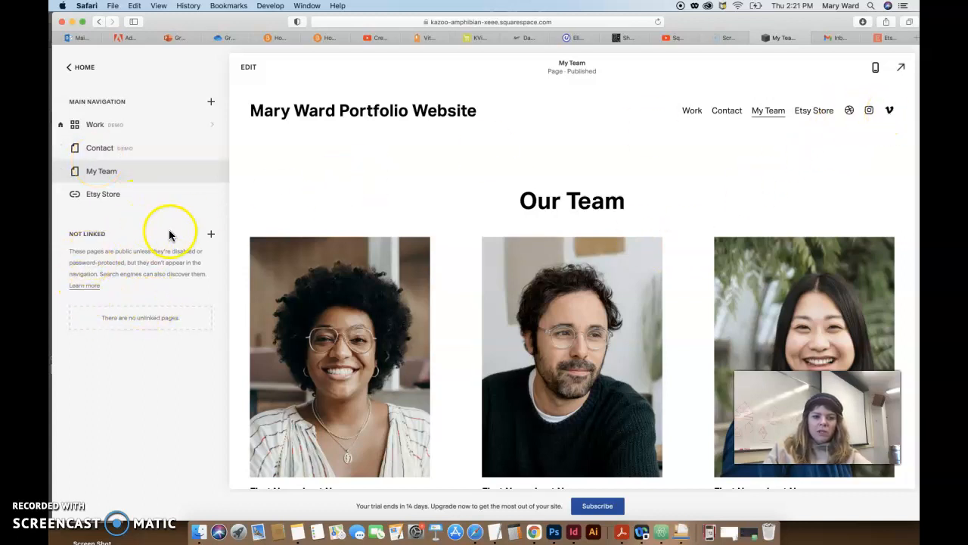
# Add a blank page named "Error page" to the Not Linked section
pyautogui.click(211, 236)
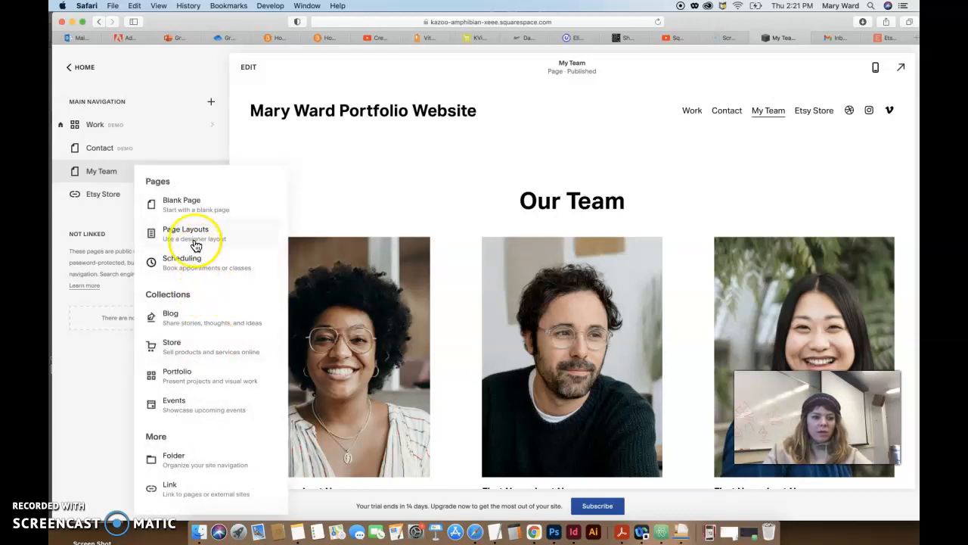
pyautogui.click(188, 202)
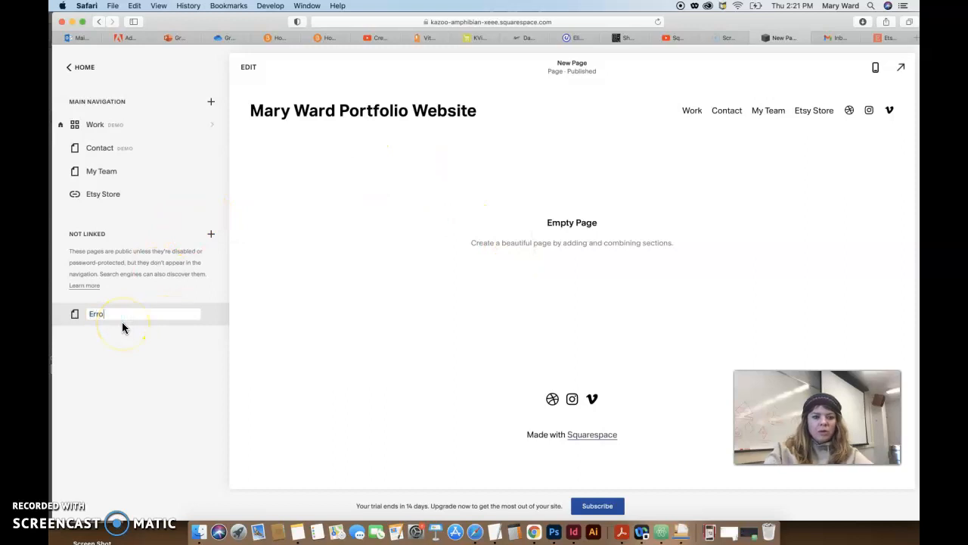
pyautogui.write('Error page')
pyautogui.click(121, 370)
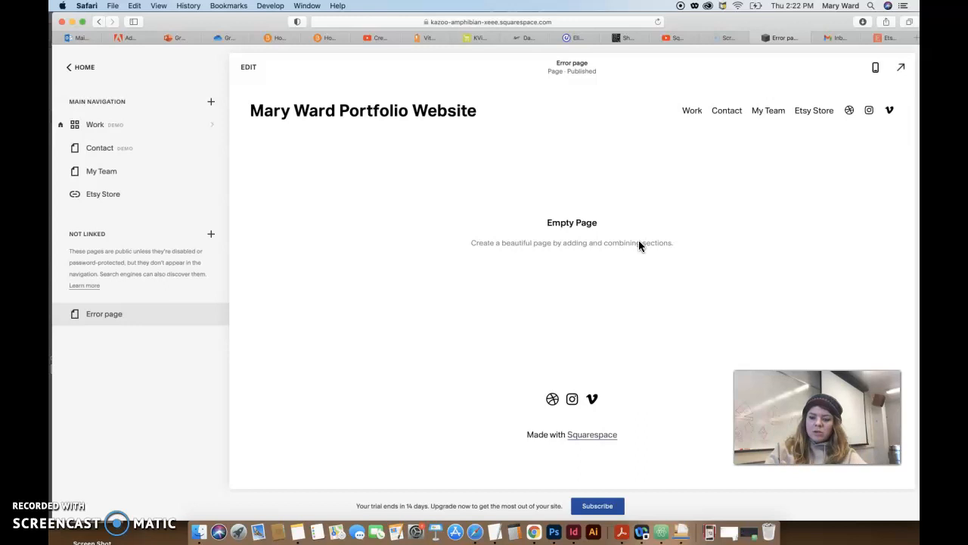
# Open the site-wide style settings in the Design section and dismiss the introduction to them
pyautogui.click(81, 71)
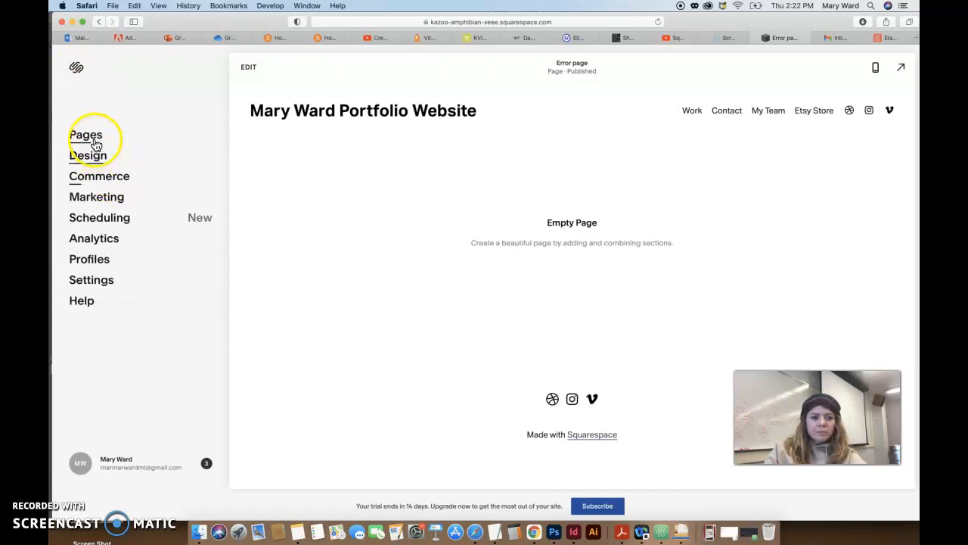
pyautogui.click(94, 136)
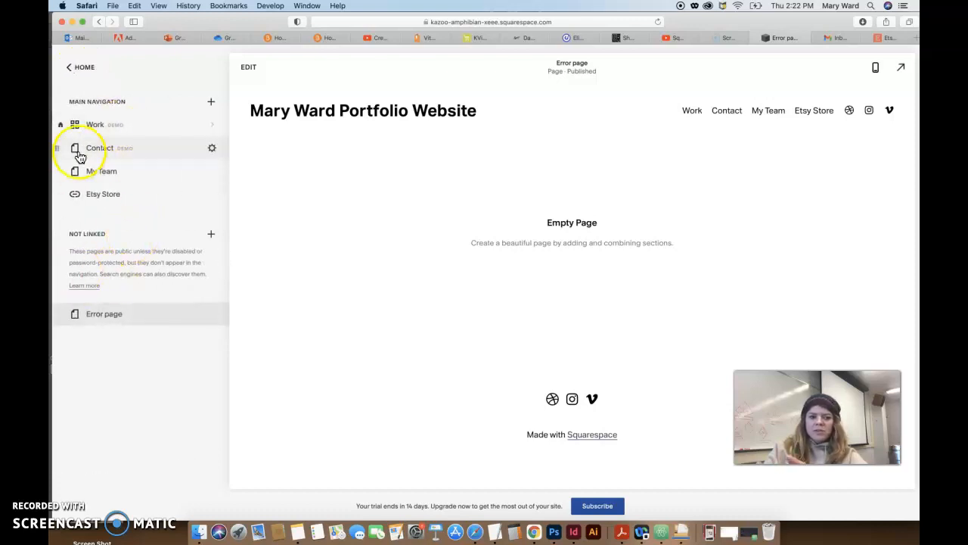
pyautogui.click(74, 68)
pyautogui.click(99, 159)
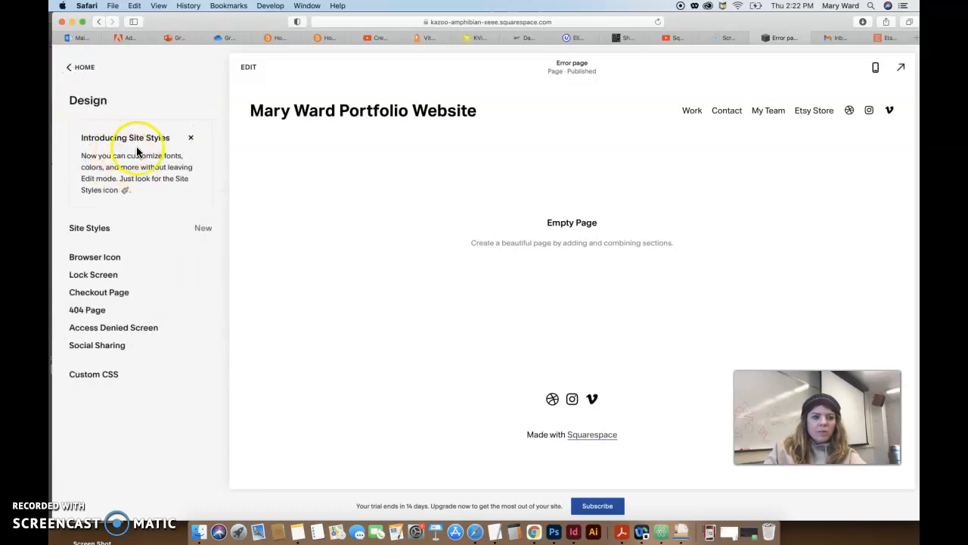
pyautogui.click(102, 233)
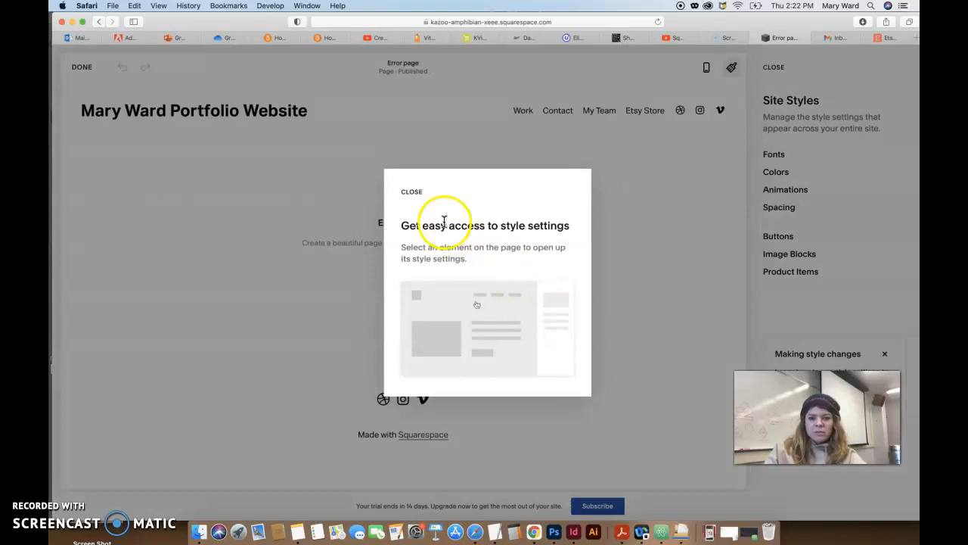
pyautogui.click(411, 191)
# Switch the site's font pack to the sans-serif pack Anton
pyautogui.click(774, 155)
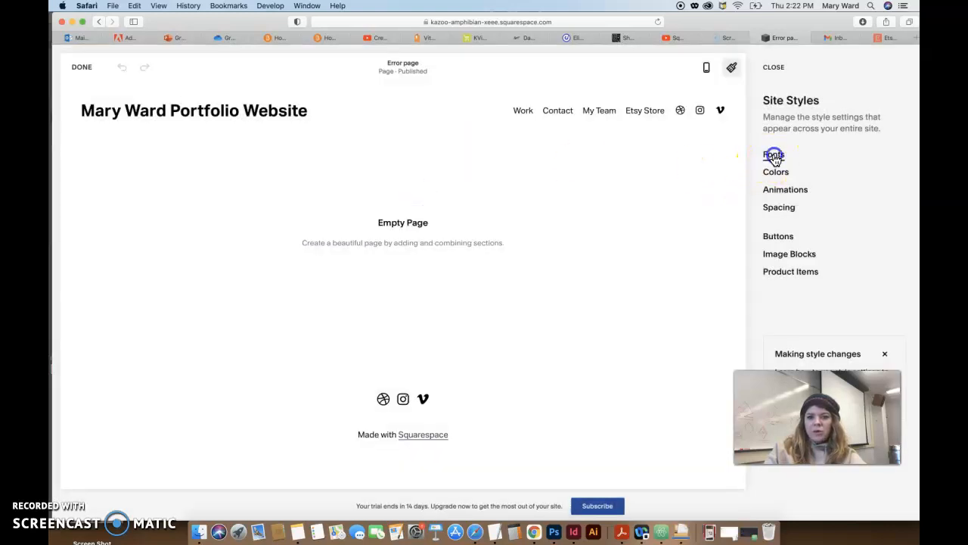
pyautogui.scroll(-1, 807, 252)
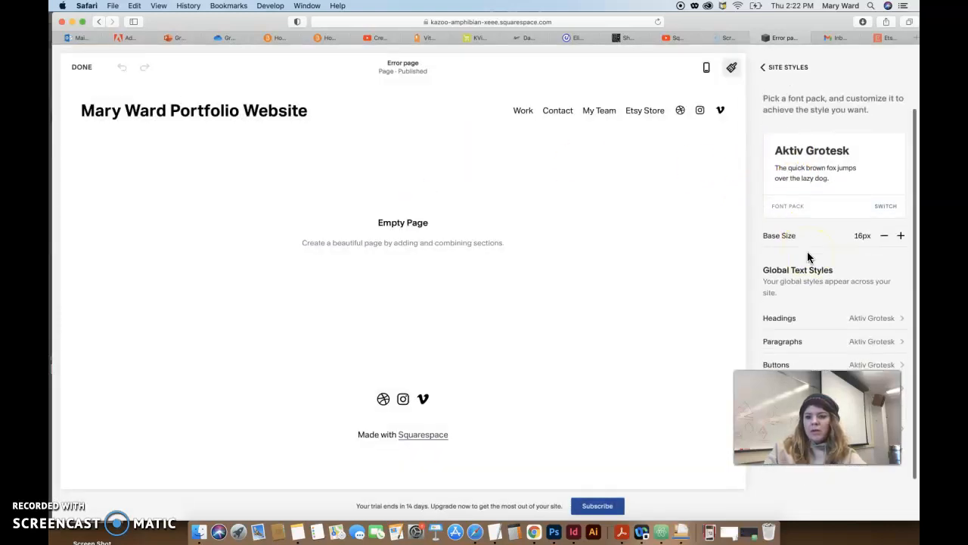
pyautogui.click(882, 208)
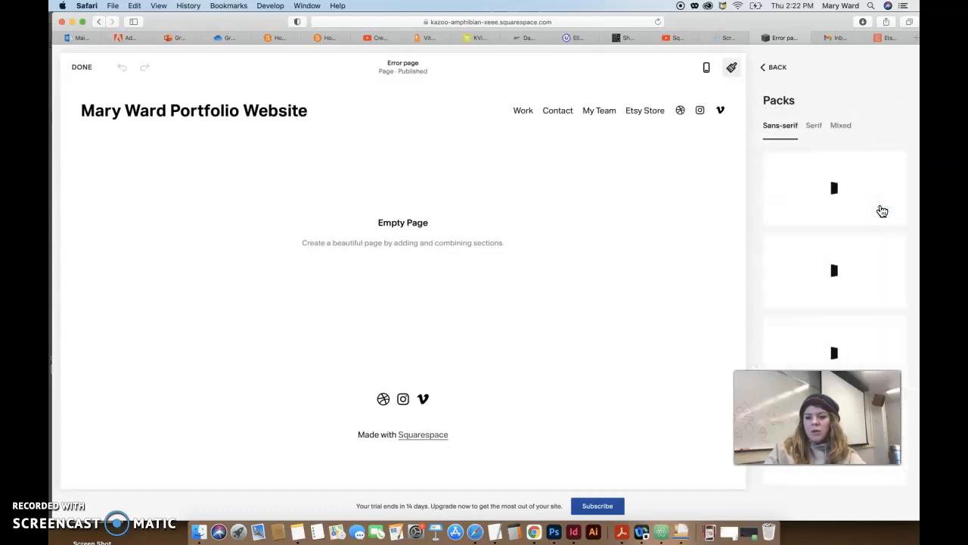
pyautogui.click(825, 214)
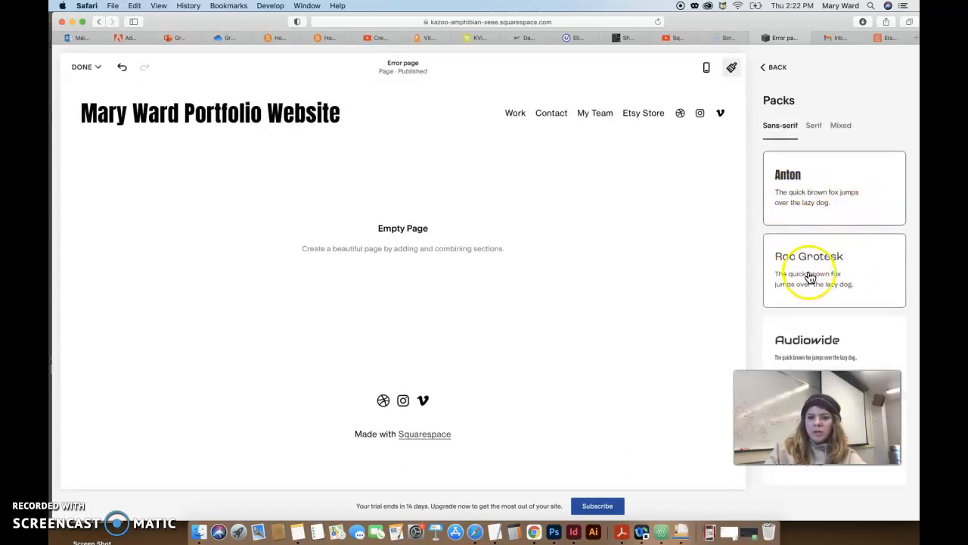
# Try the Poppins font pack on the site and switch back to Anton
pyautogui.scroll(-5, 805, 276)
pyautogui.scroll(-5, 809, 278)
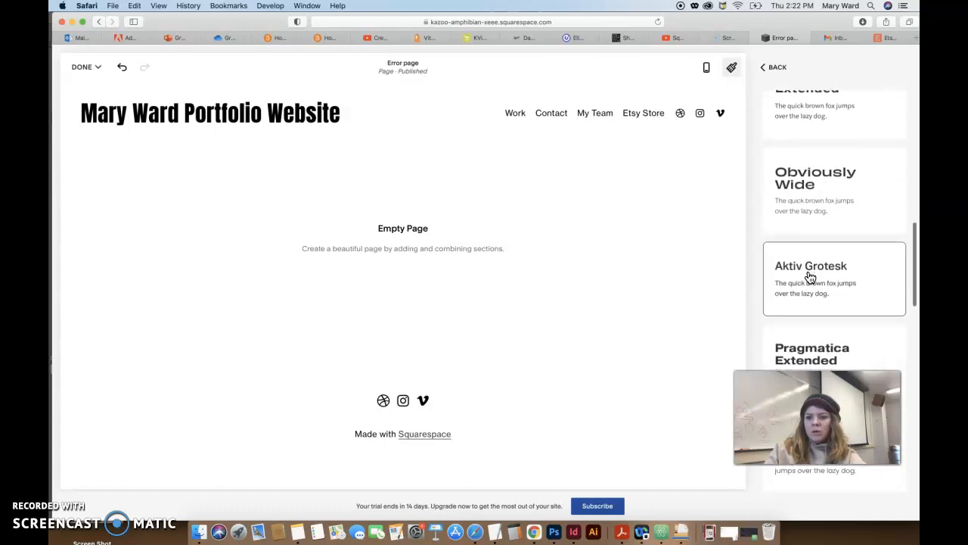
pyautogui.scroll(-3, 809, 277)
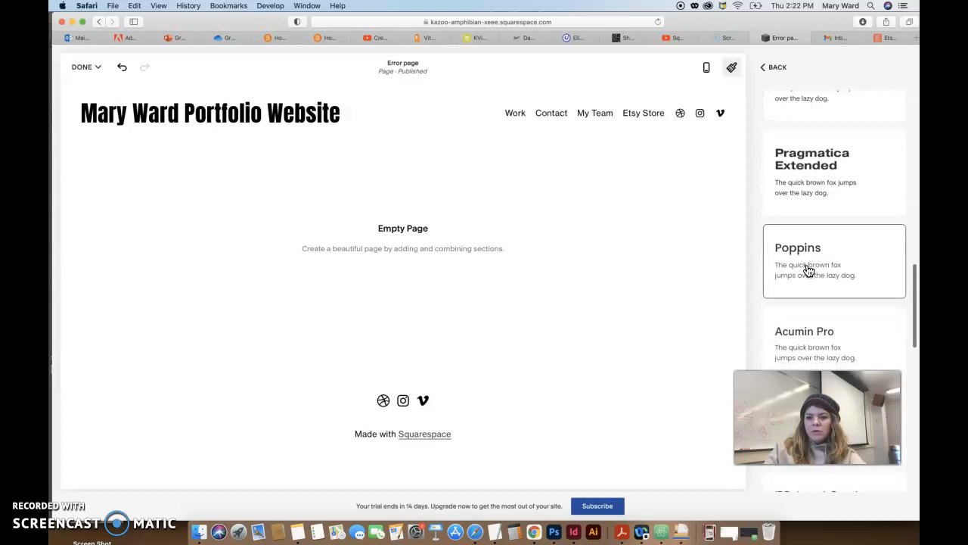
pyautogui.click(808, 270)
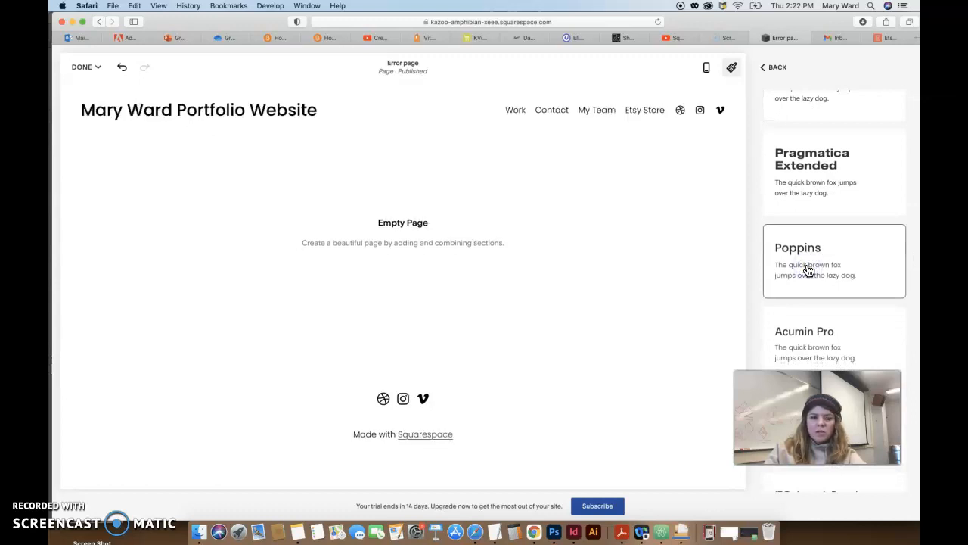
pyautogui.scroll(10, 808, 271)
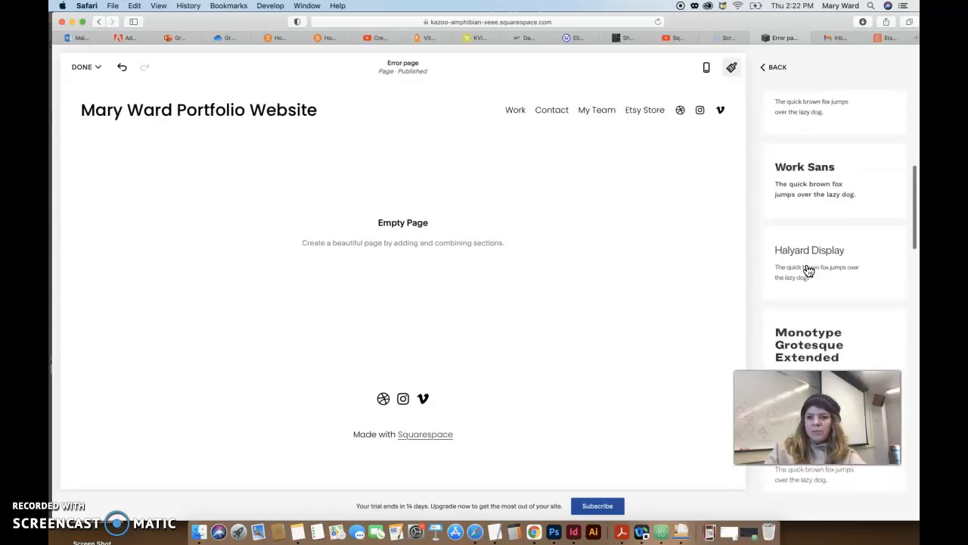
pyautogui.scroll(2, 808, 271)
pyautogui.click(804, 207)
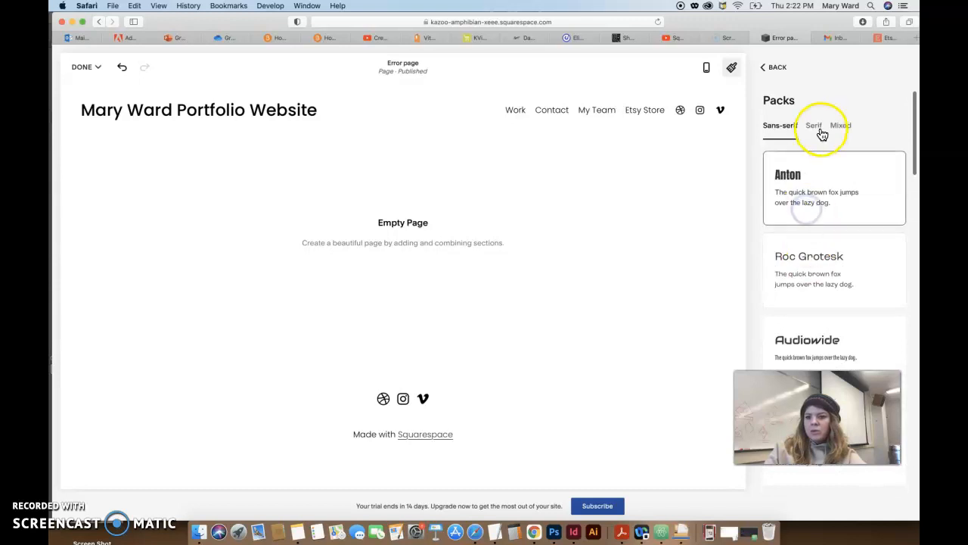
# Look through the Serif and Mixed font packs and return to the Site Styles overview
pyautogui.click(812, 127)
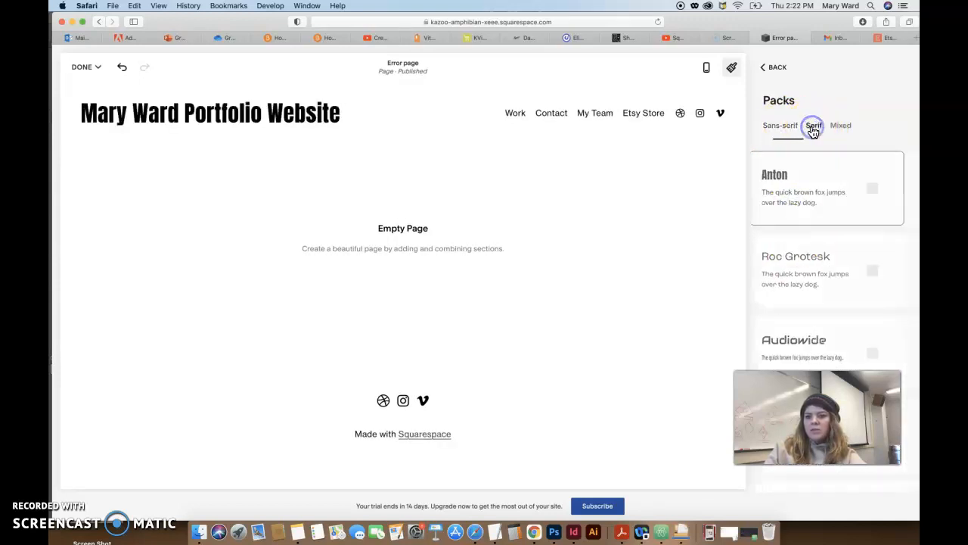
pyautogui.click(842, 126)
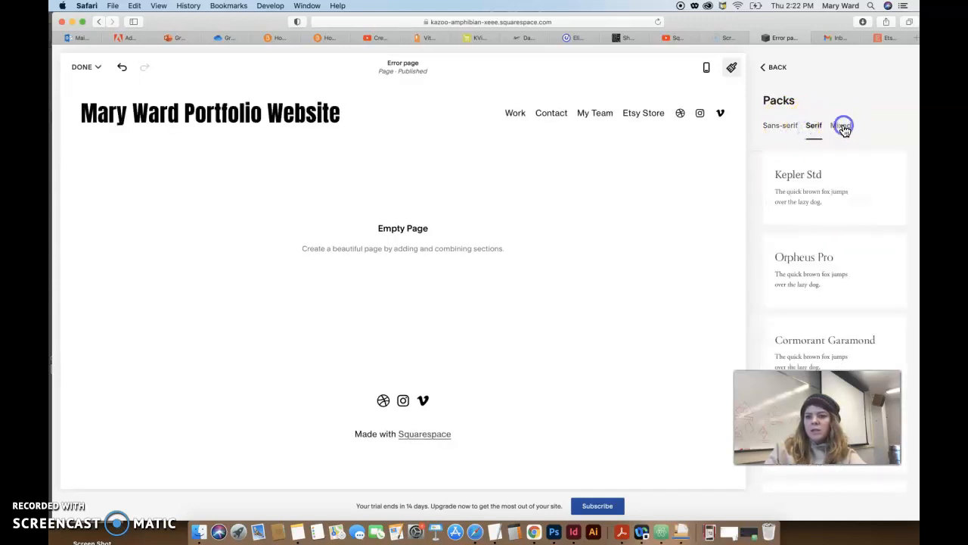
pyautogui.click(762, 72)
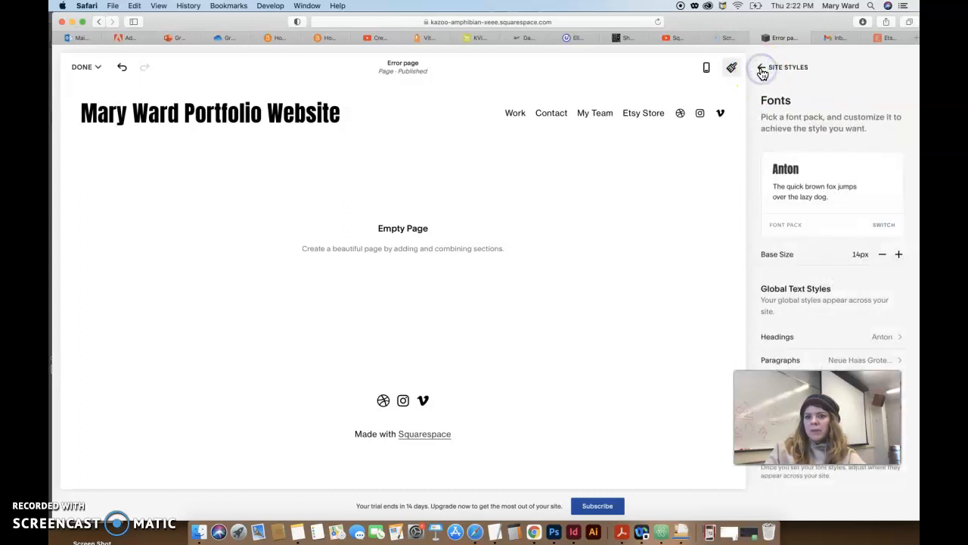
pyautogui.click(762, 72)
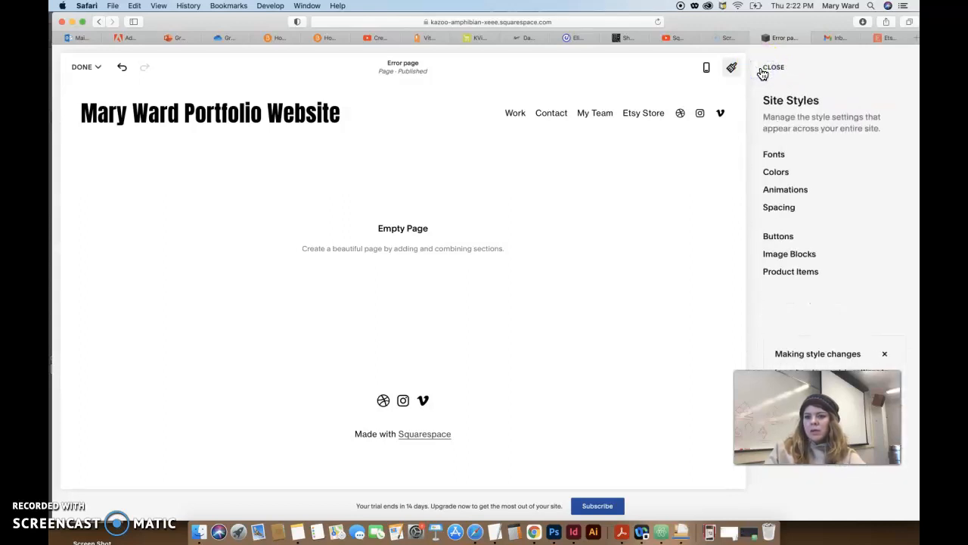
# Apply the cream, salmon and navy preset palette to the site, and view the From Image and From Color palette options
pyautogui.click(780, 176)
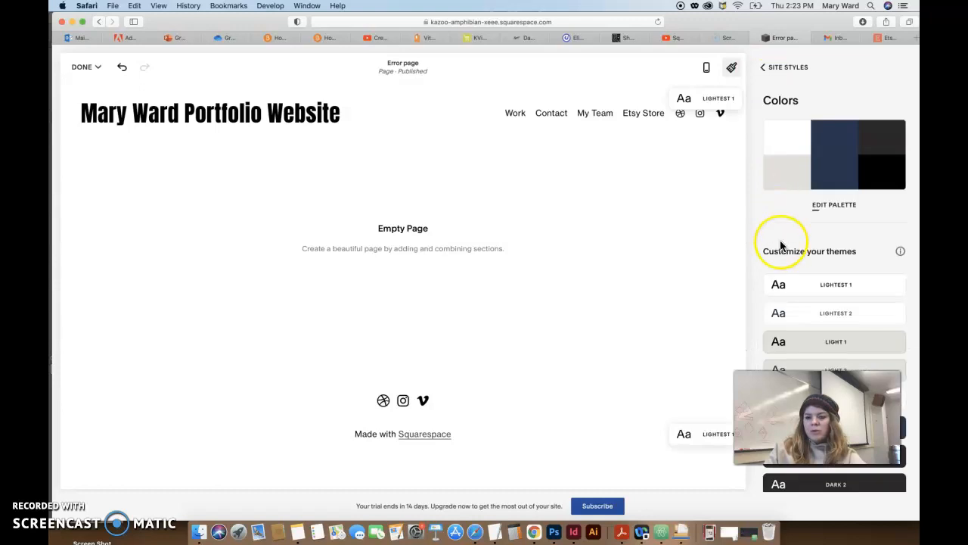
pyautogui.click(832, 200)
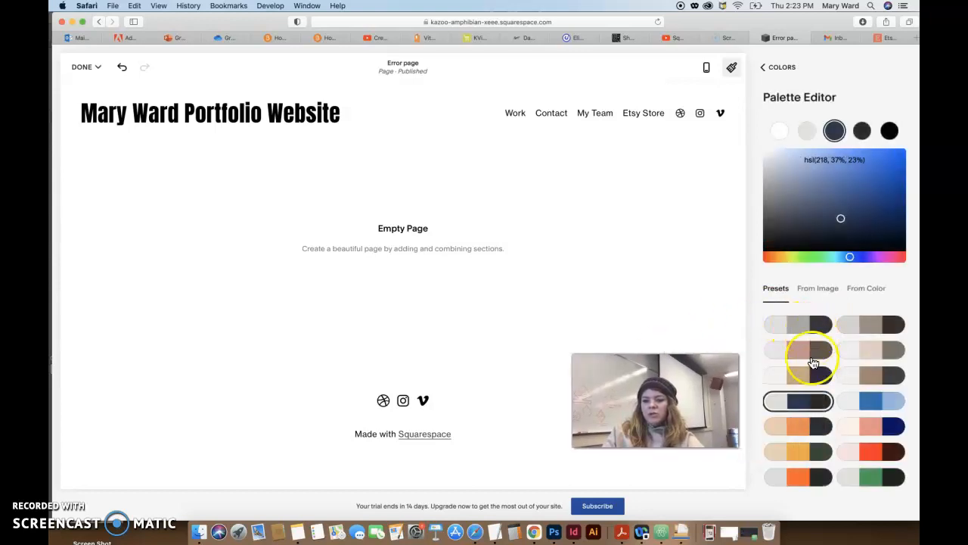
pyautogui.scroll(-1, 815, 382)
pyautogui.scroll(-1, 810, 420)
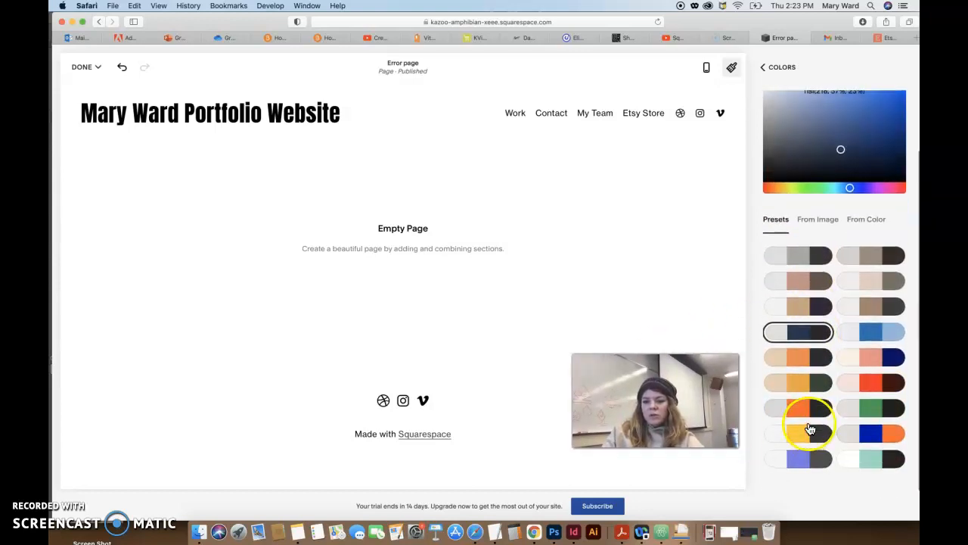
pyautogui.click(874, 362)
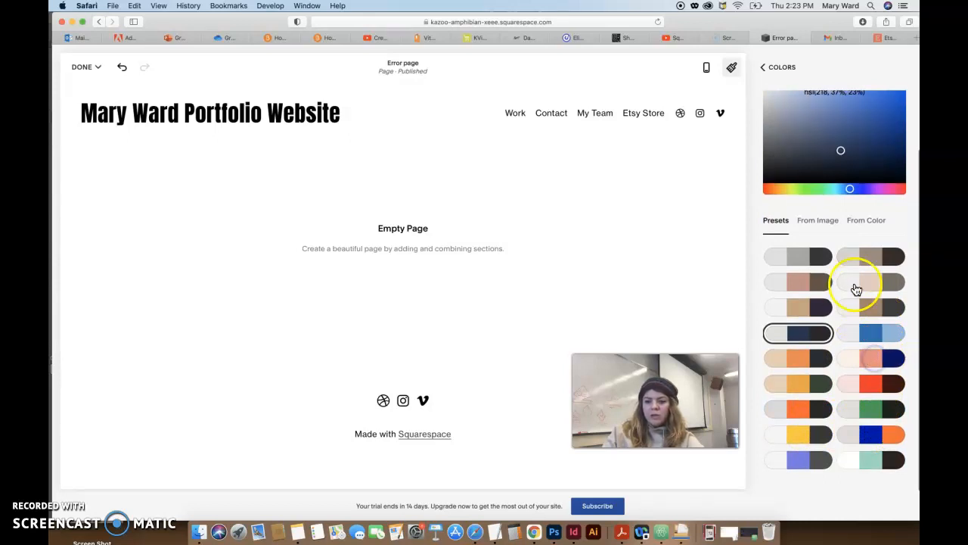
pyautogui.scroll(2, 825, 242)
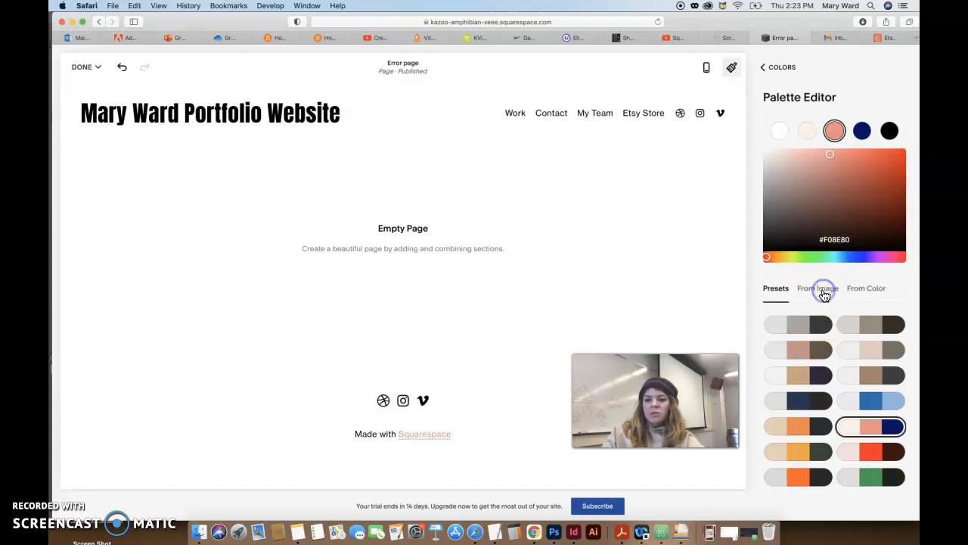
pyautogui.click(824, 295)
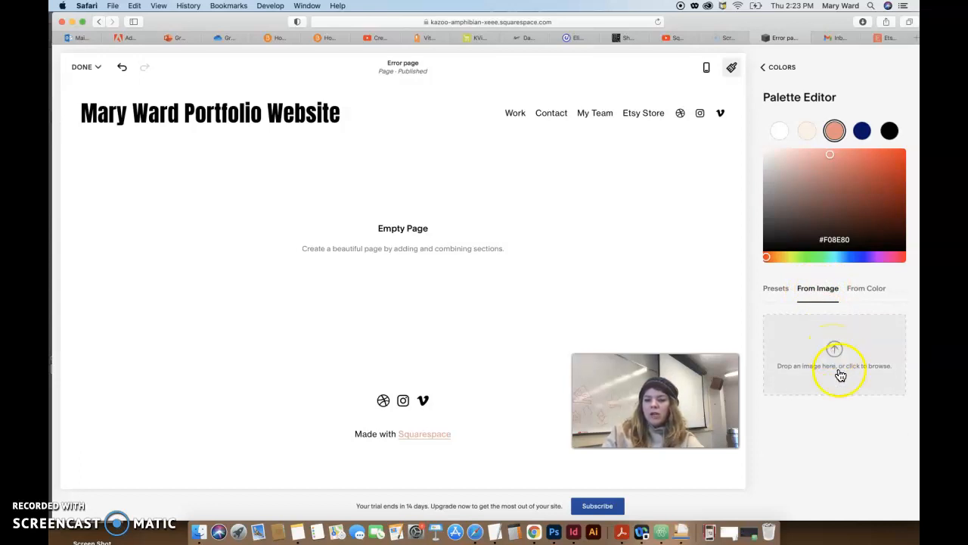
pyautogui.click(864, 293)
pyautogui.click(808, 326)
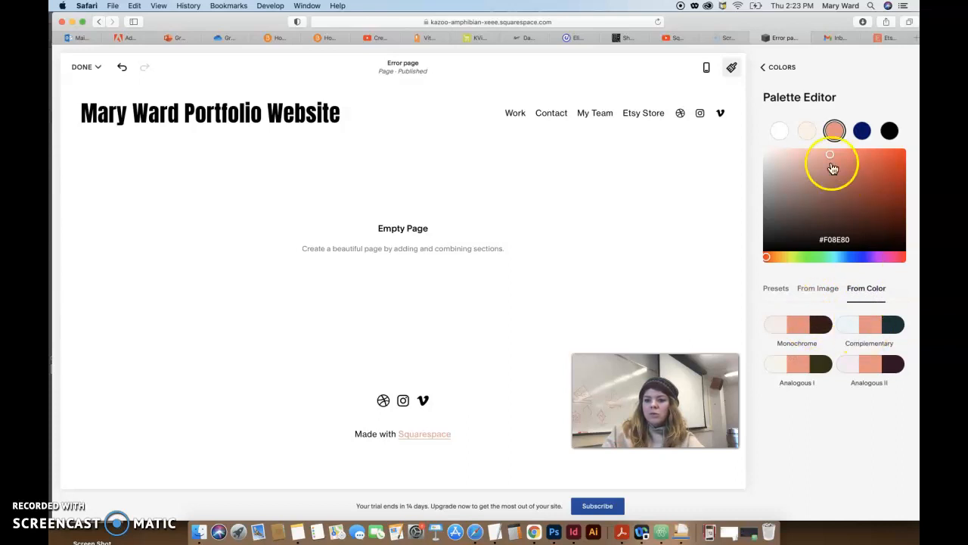
# Try replacing the navy color in the palette with a vivid purple, hsl(290, 86%, 51%)
pyautogui.click(861, 131)
pyautogui.click(862, 257)
pyautogui.click(878, 257)
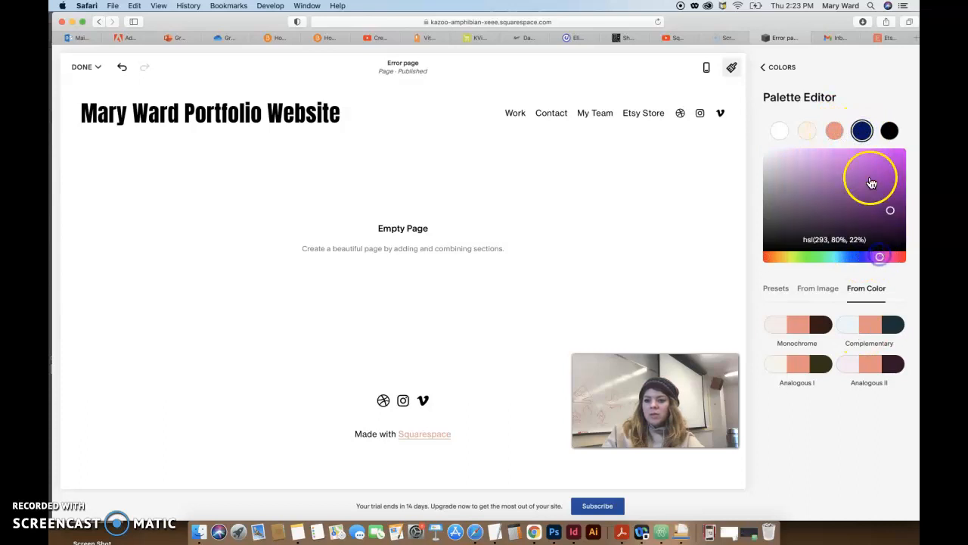
pyautogui.moveTo(847, 166); pyautogui.dragTo(870, 165)
pyautogui.click(893, 160)
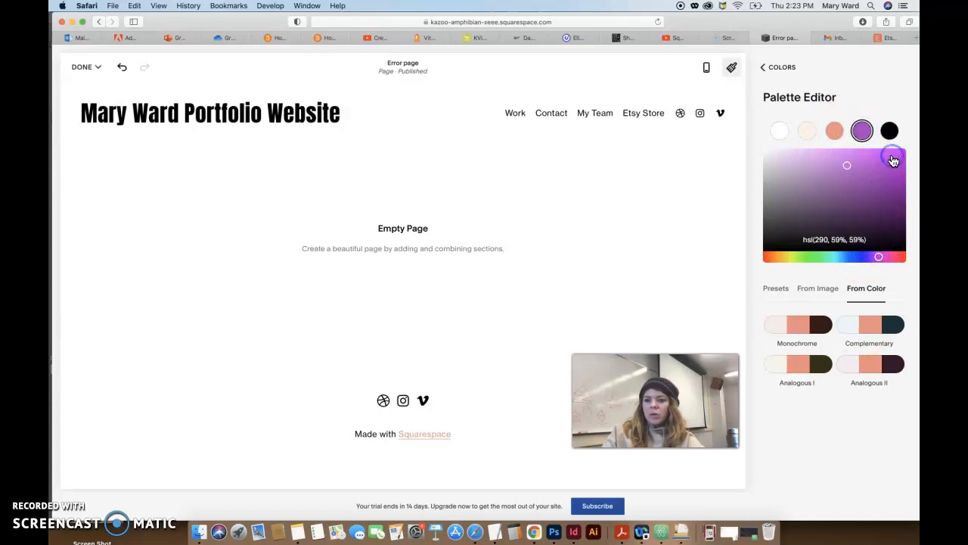
# Try replacing the black color in the palette with a green at hue 156
pyautogui.click(887, 132)
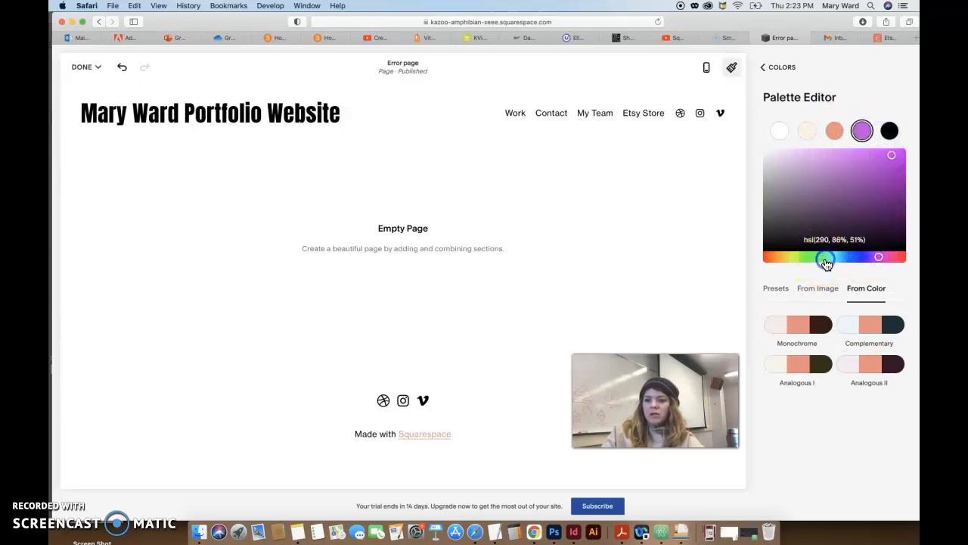
pyautogui.click(821, 258)
pyautogui.click(877, 183)
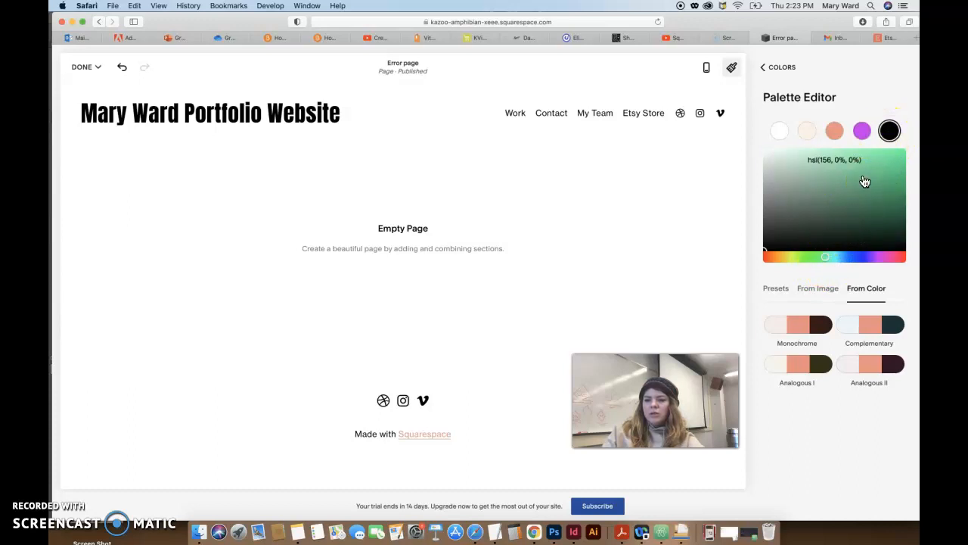
pyautogui.click(865, 182)
# Try darkening the salmon accent color to a brown, hsl(8, 52%, 36%), and return to the Colors overview
pyautogui.click(835, 133)
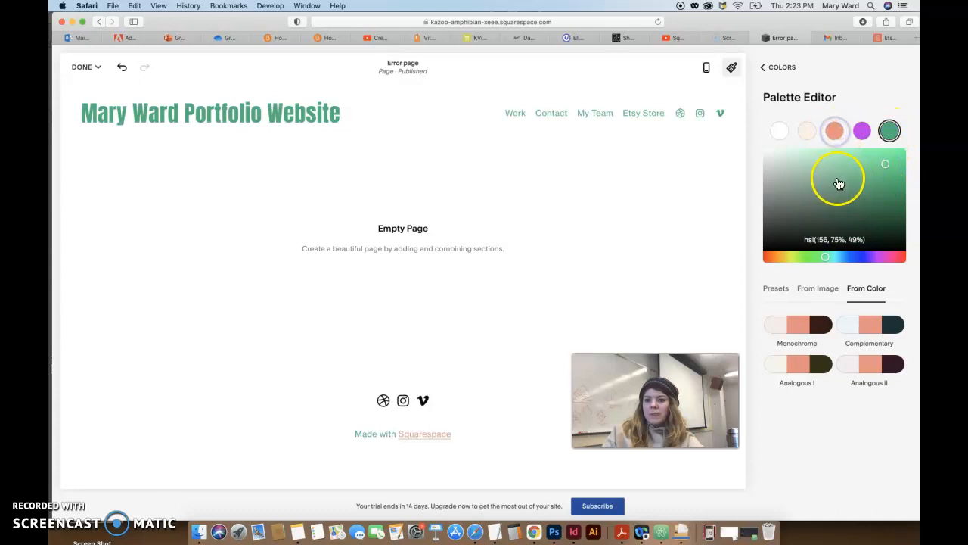
pyautogui.click(861, 196)
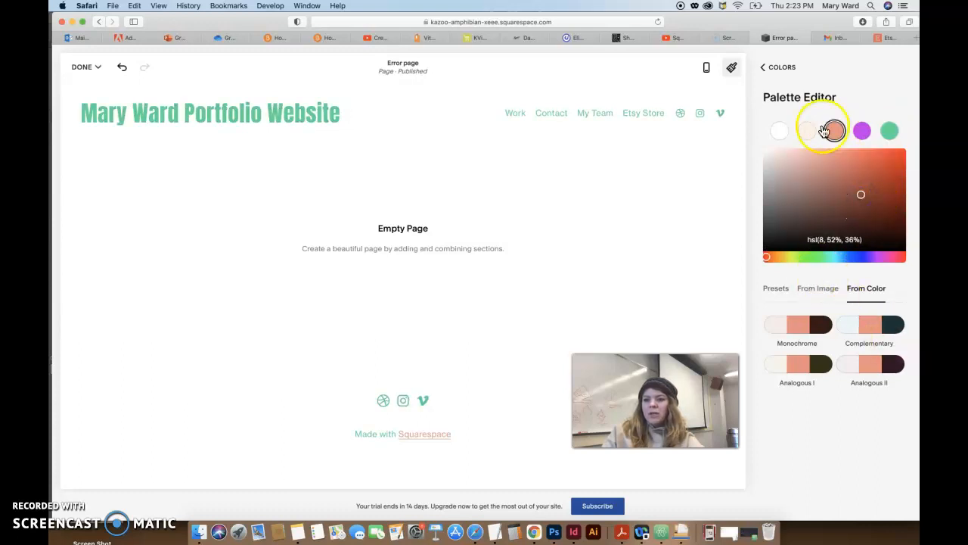
pyautogui.click(764, 67)
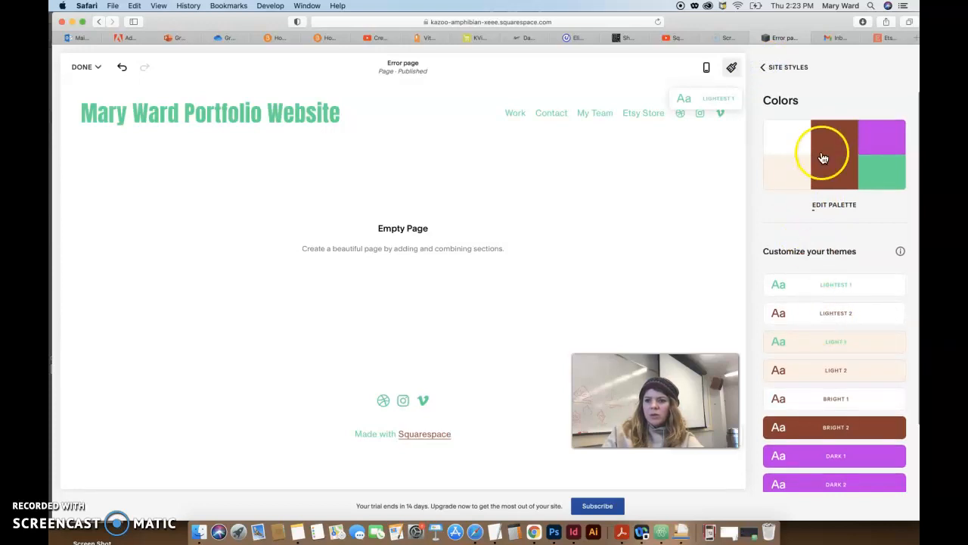
# Apply the preset palette of light gray, dusty rose #C79288 and brown to the site and return to Site Styles
pyautogui.click(834, 205)
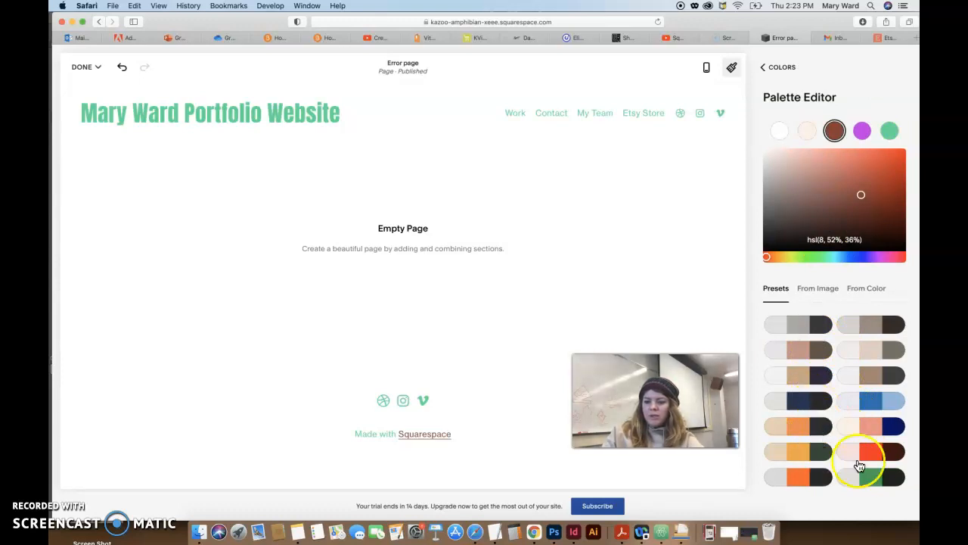
pyautogui.scroll(-2, 860, 465)
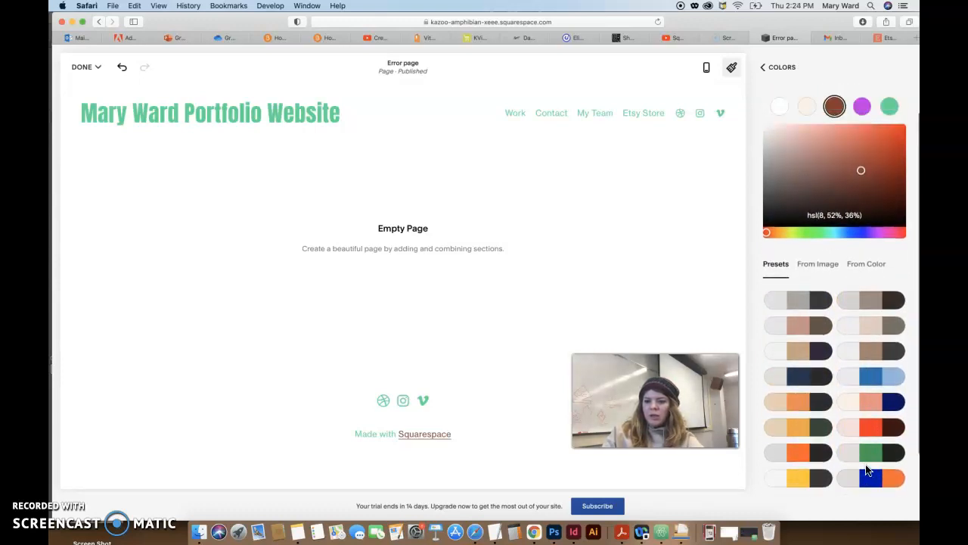
pyautogui.scroll(2, 867, 469)
pyautogui.click(871, 331)
pyautogui.click(823, 350)
pyautogui.click(796, 355)
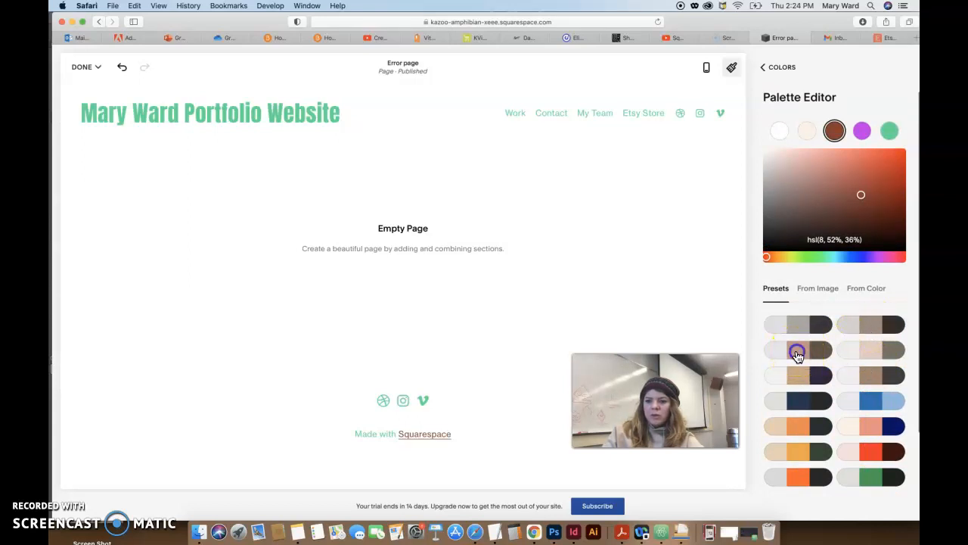
pyautogui.click(798, 355)
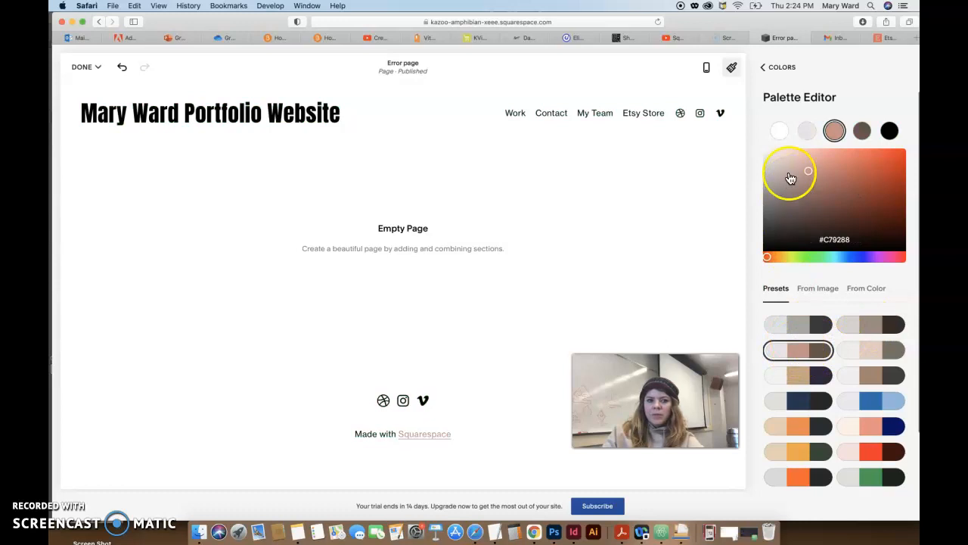
pyautogui.click(763, 69)
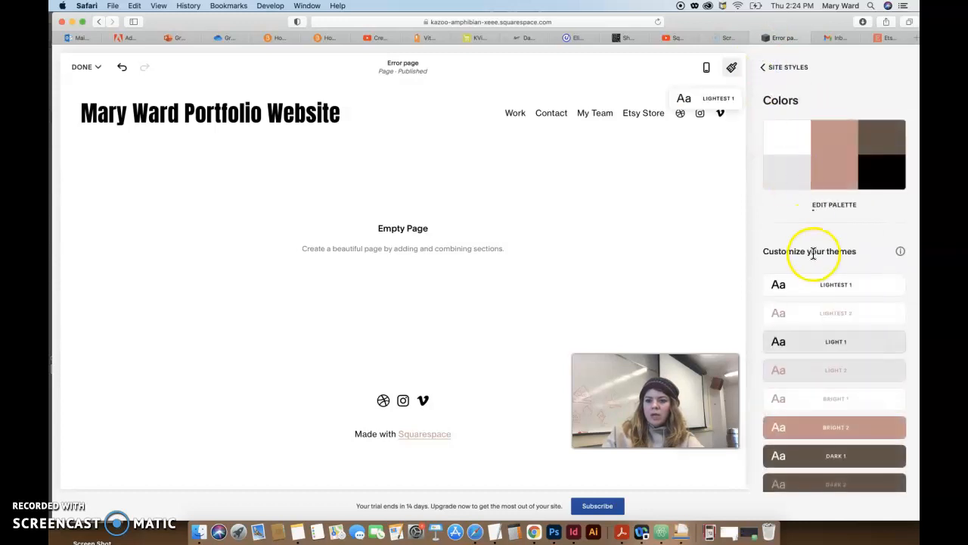
pyautogui.scroll(-3, 814, 257)
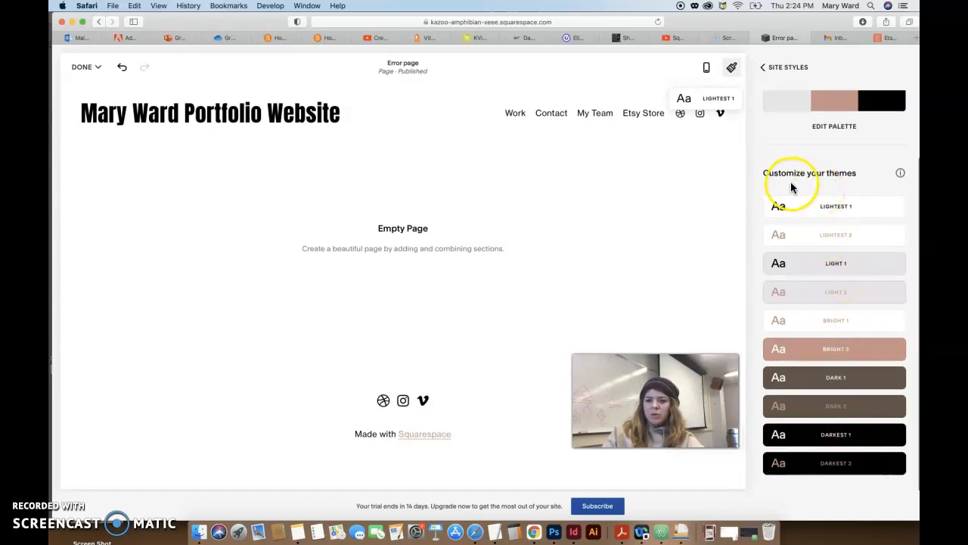
pyautogui.scroll(3, 791, 188)
pyautogui.click(766, 69)
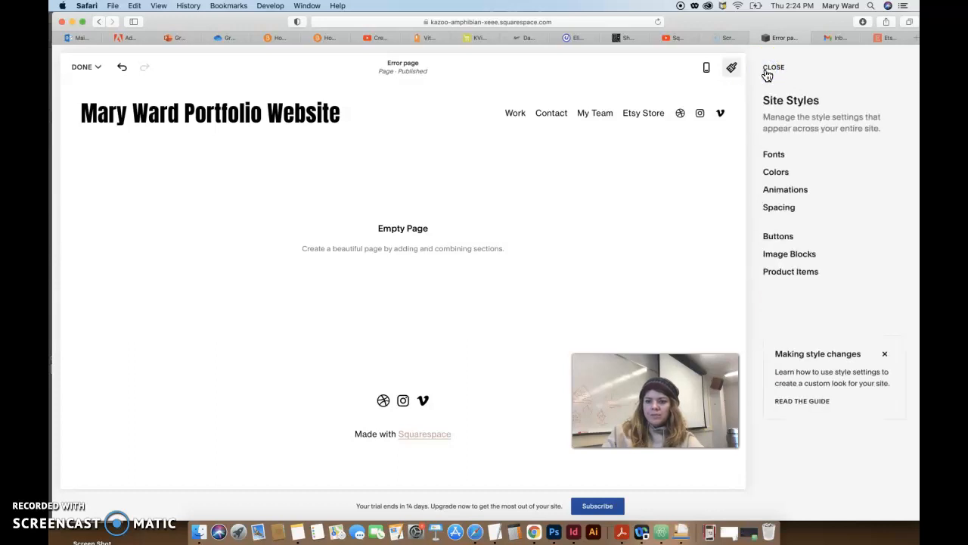
# Set the site-wide animation style to Fade and view the site spacing settings
pyautogui.click(781, 192)
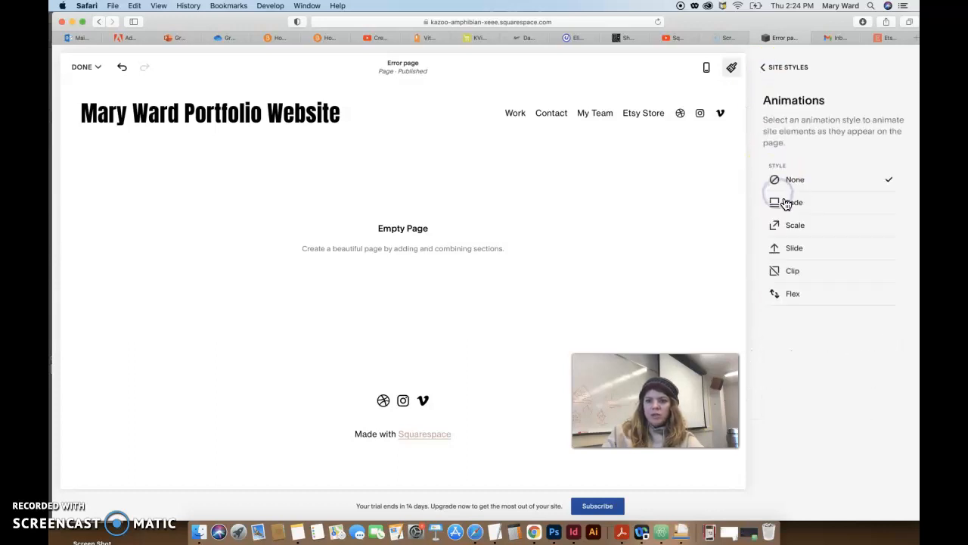
pyautogui.click(795, 204)
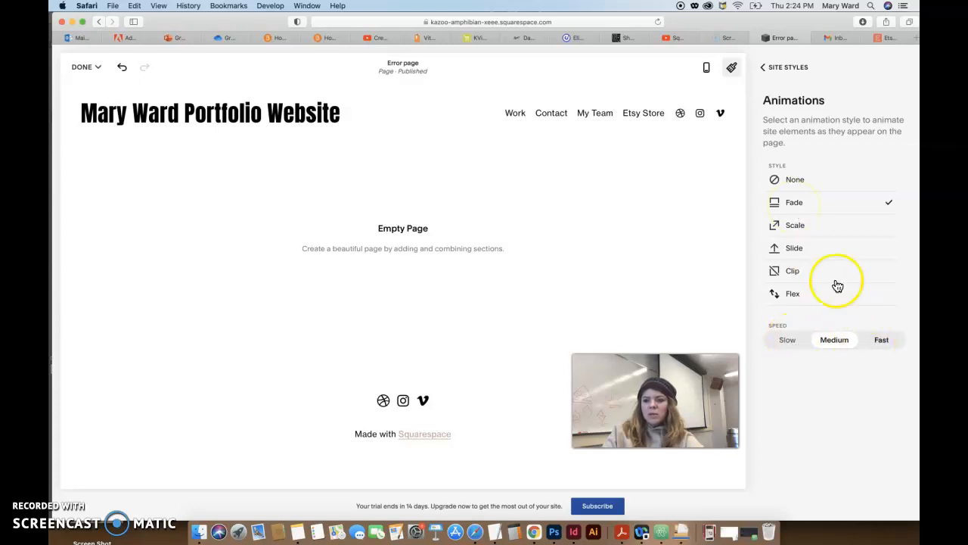
pyautogui.click(765, 68)
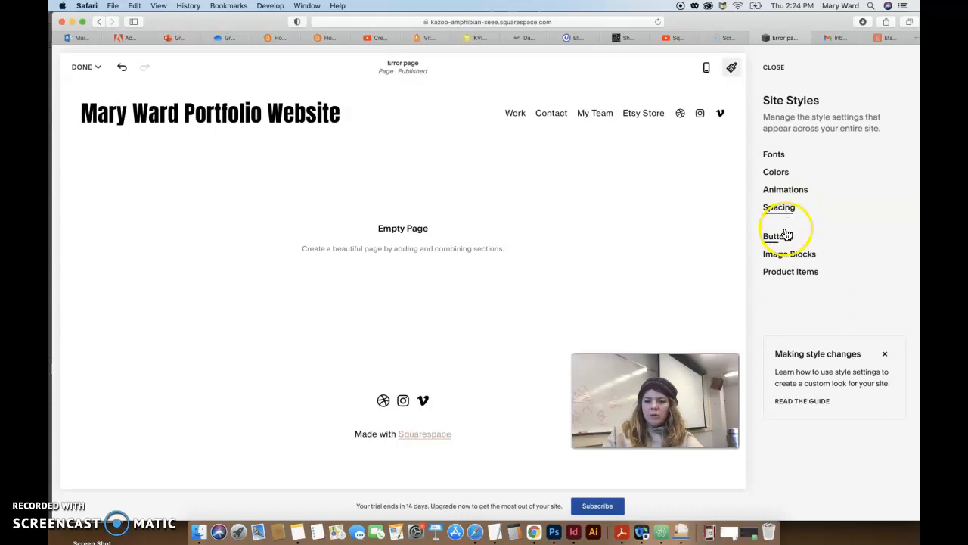
pyautogui.click(782, 209)
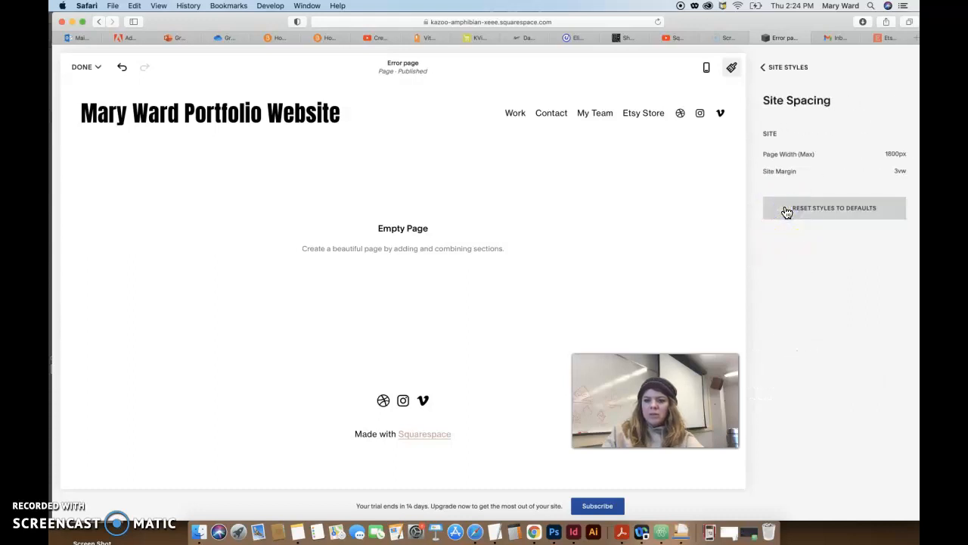
pyautogui.click(763, 69)
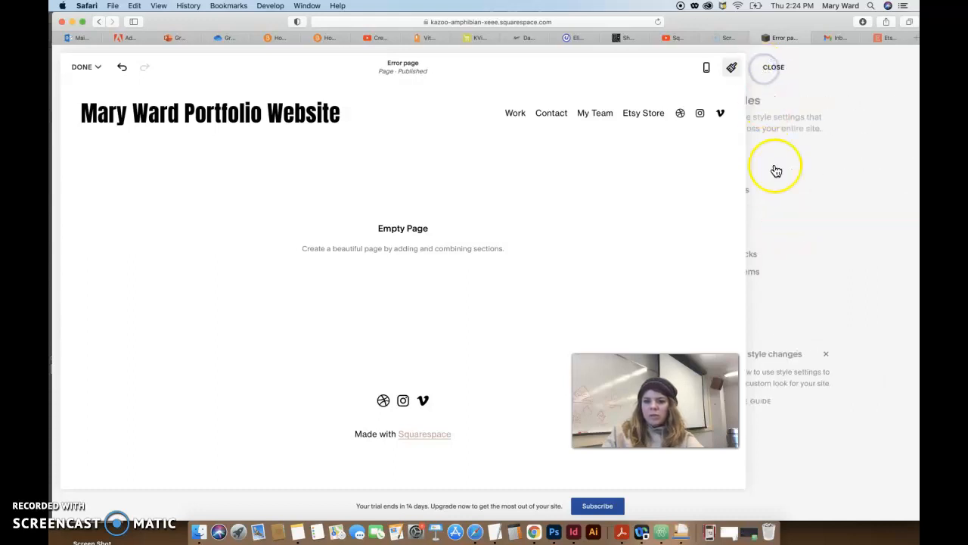
# Set the shape of the site's buttons to Rounded and return to Site Styles
pyautogui.click(783, 238)
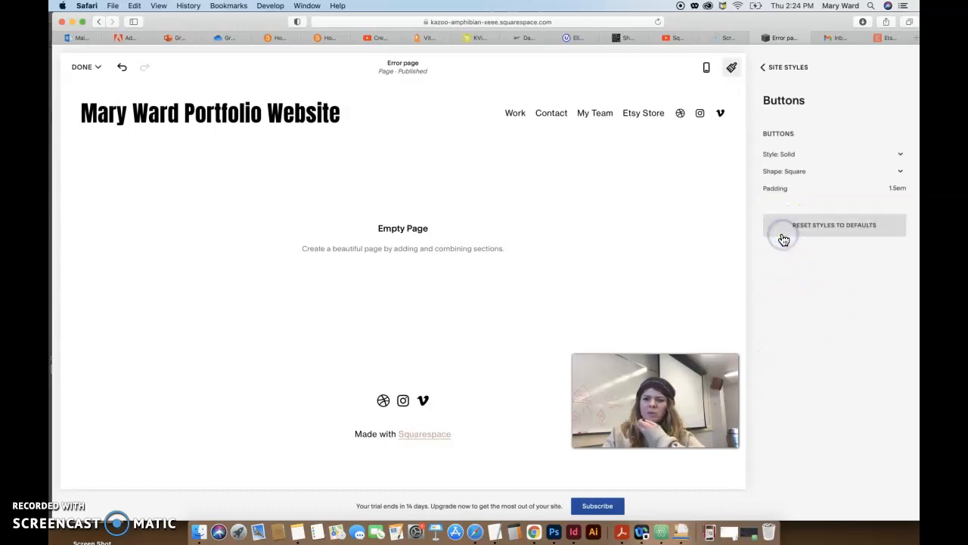
pyautogui.click(779, 155)
pyautogui.click(779, 156)
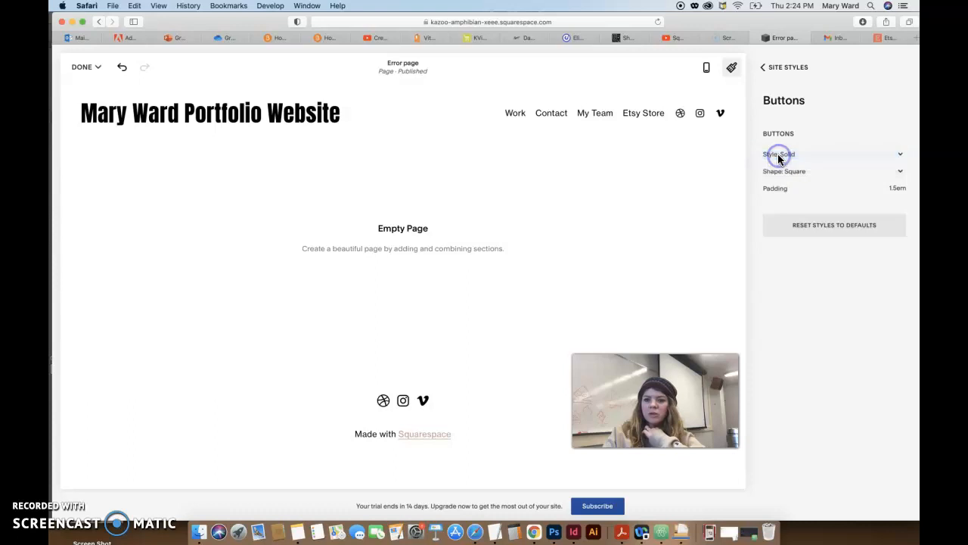
pyautogui.click(780, 173)
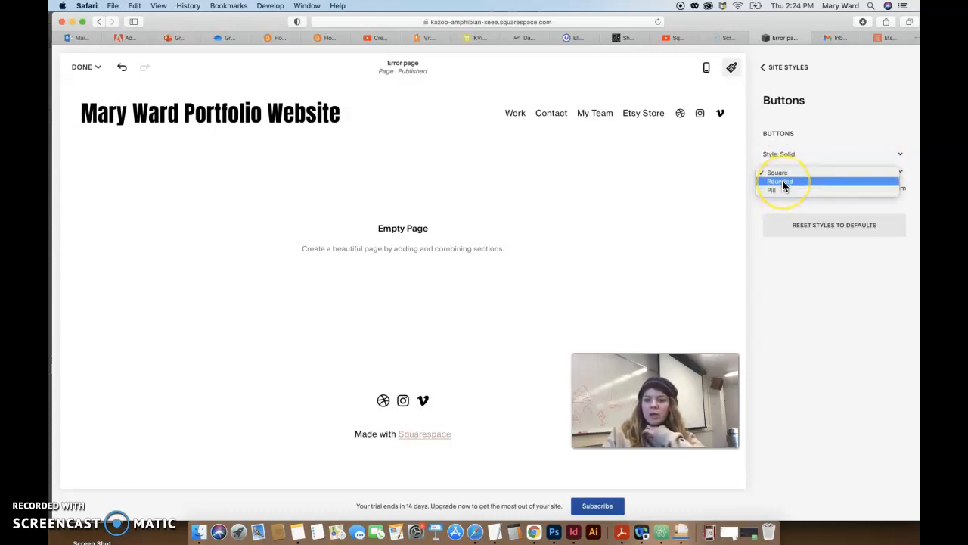
pyautogui.click(782, 182)
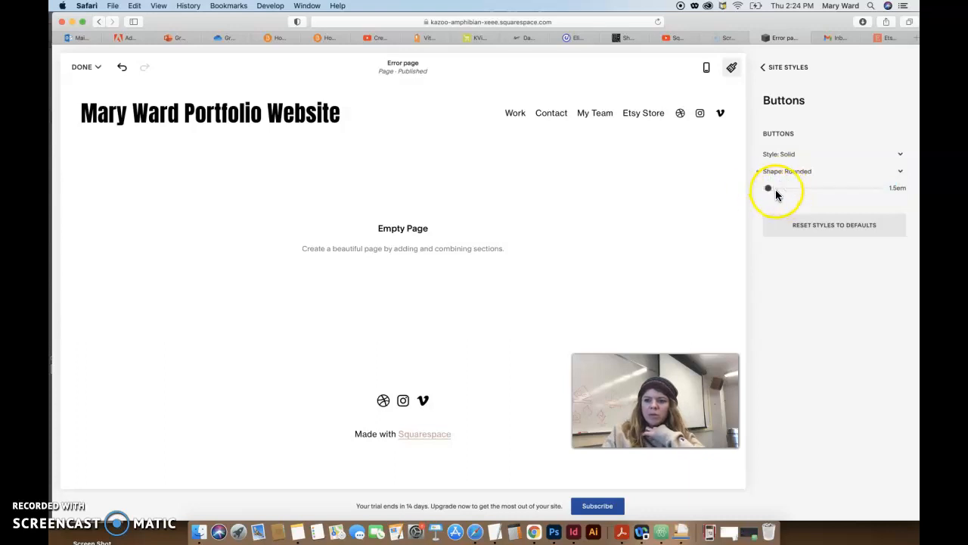
pyautogui.click(764, 68)
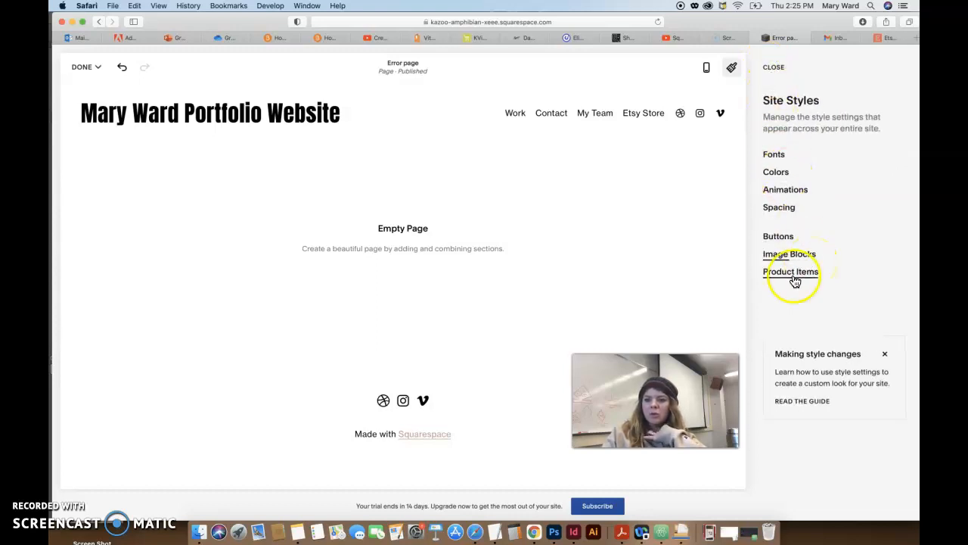
# Leave the page editor for the Design section and open the Browser Icon settings
pyautogui.click(773, 68)
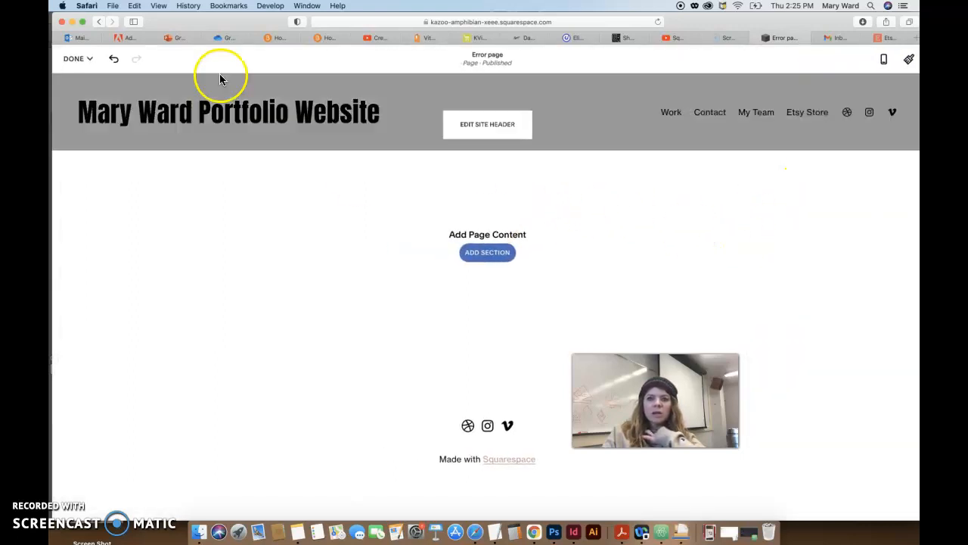
pyautogui.click(78, 78)
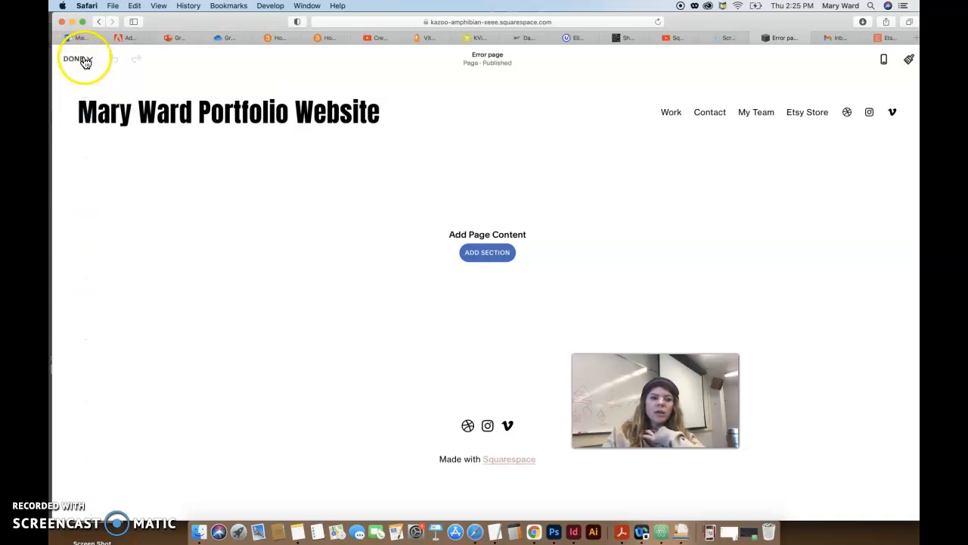
pyautogui.click(86, 62)
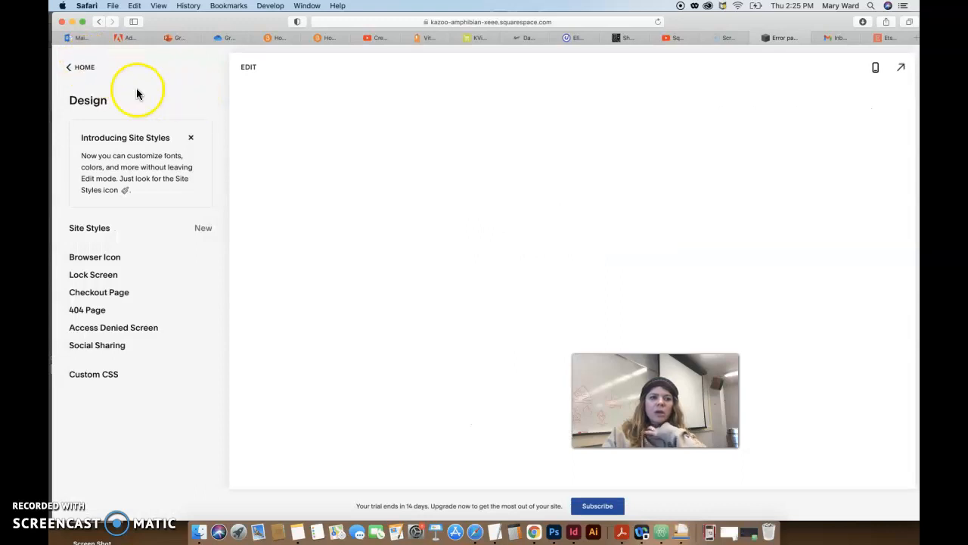
pyautogui.click(94, 257)
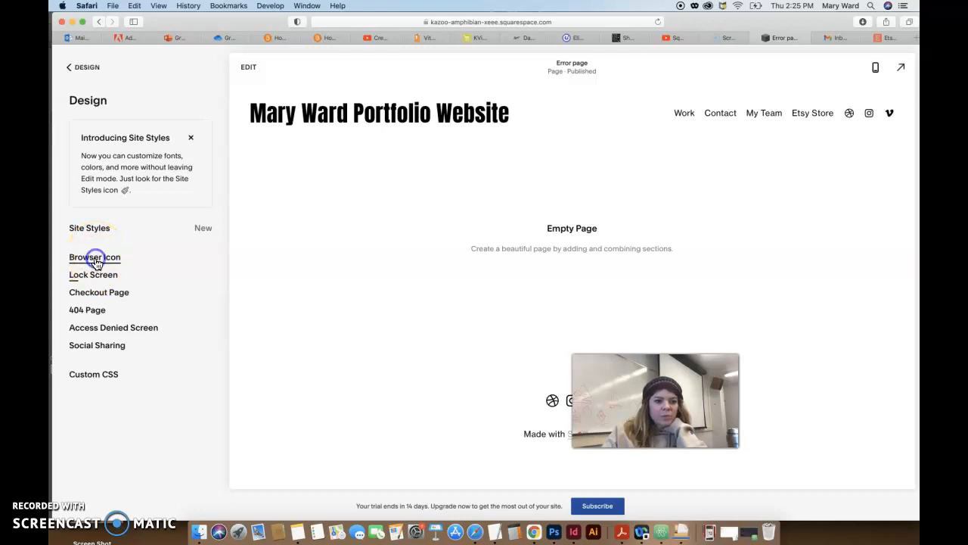
# Return to the main site menu and reopen the Browser Icon settings in the Design section
pyautogui.click(69, 67)
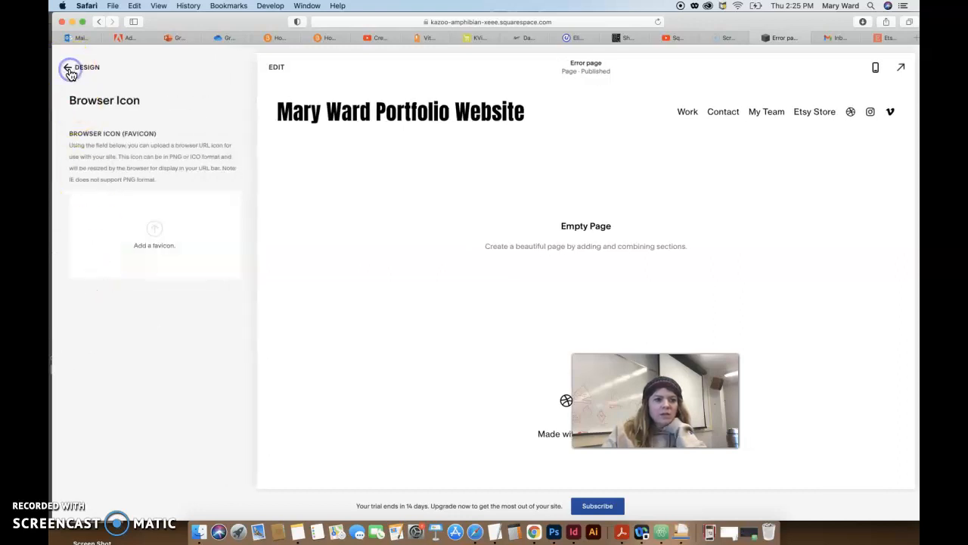
pyautogui.click(68, 69)
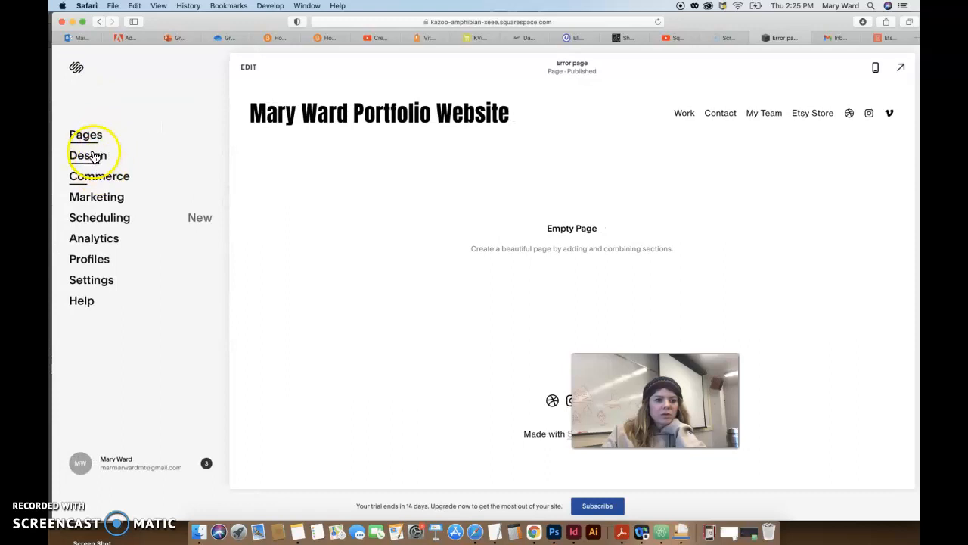
pyautogui.click(98, 155)
pyautogui.click(91, 231)
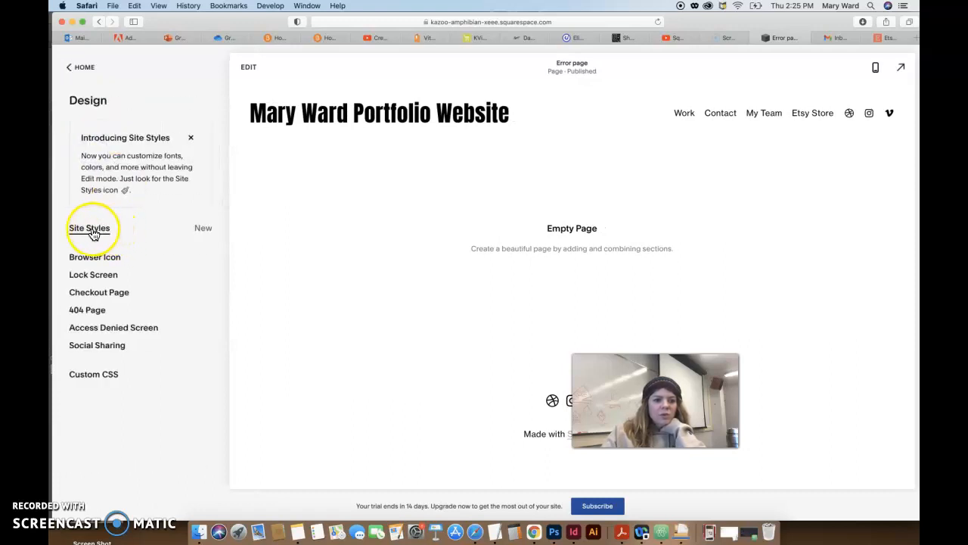
pyautogui.click(96, 257)
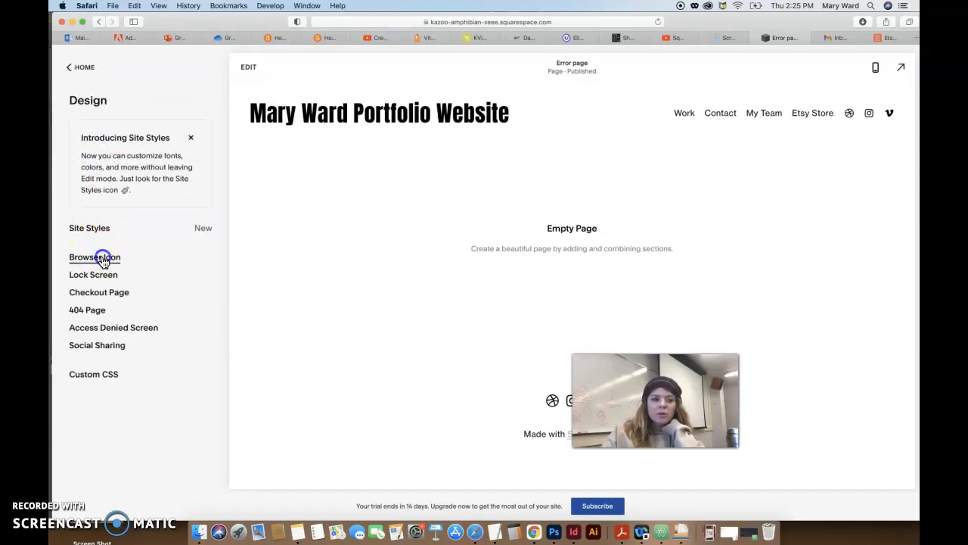
pyautogui.click(134, 234)
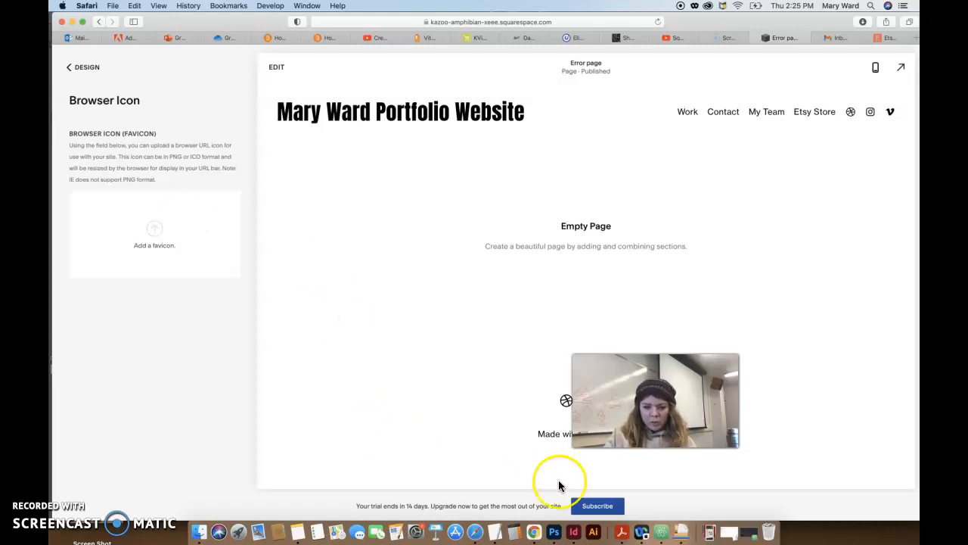
# Switch to Photoshop and create a new RGB document 500 × 500 pixels at 300 pixels/inch
pyautogui.click(132, 6)
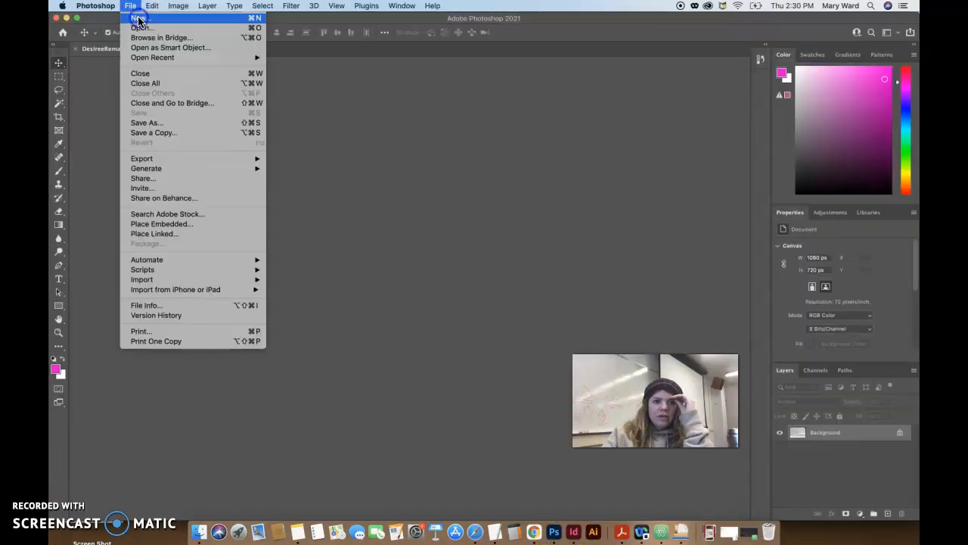
pyautogui.click(138, 21)
pyautogui.click(582, 171)
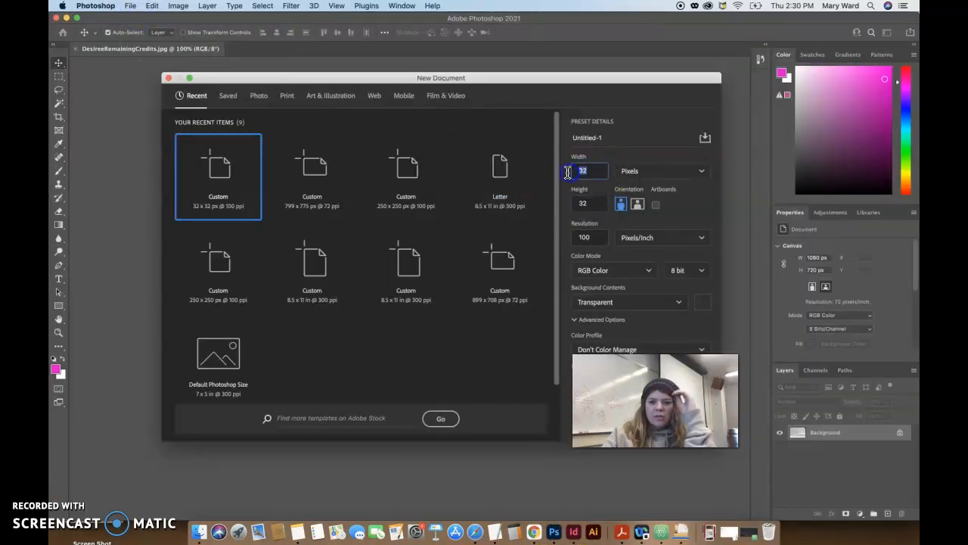
pyautogui.click(605, 237)
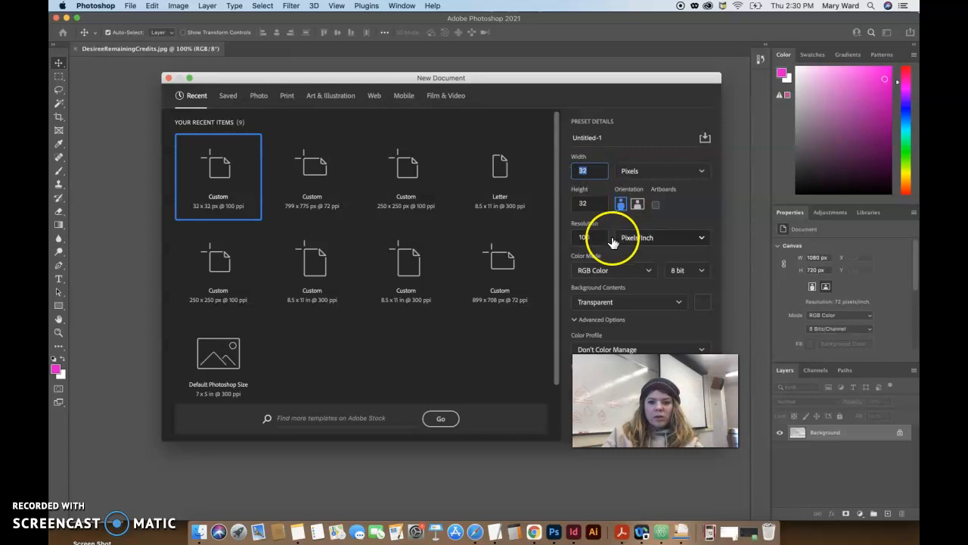
pyautogui.write('300')
pyautogui.click(557, 233)
pyautogui.click(590, 169)
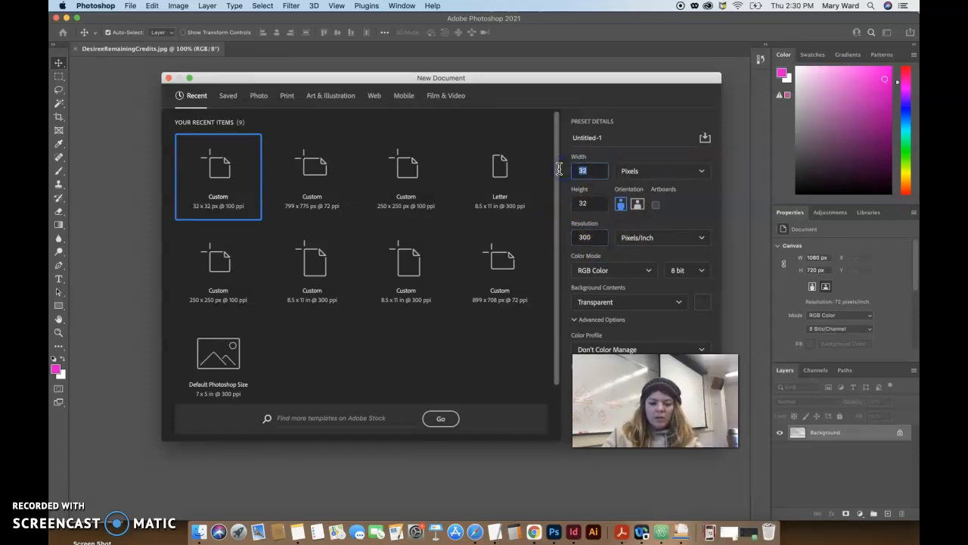
pyautogui.write('500')
pyautogui.click(587, 203)
pyautogui.write('500')
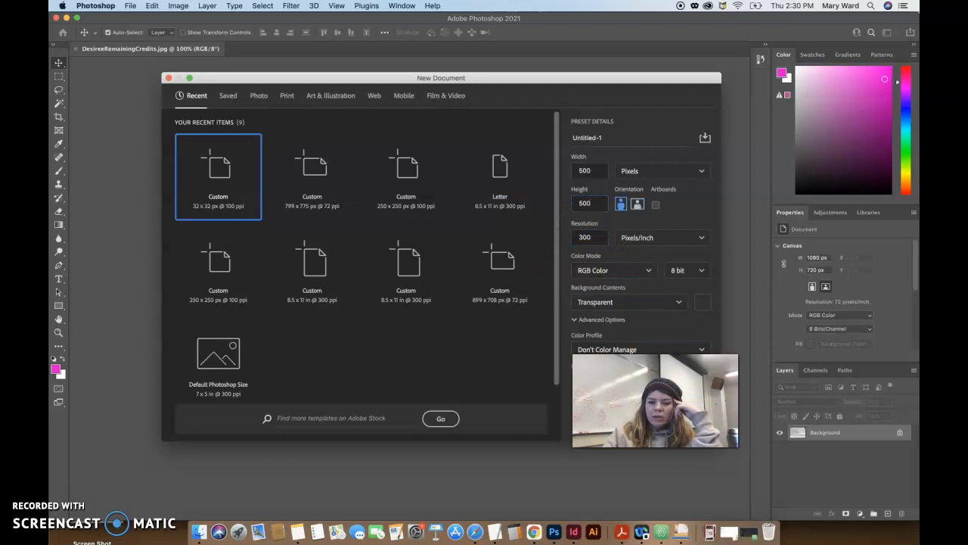
pyautogui.click(685, 421)
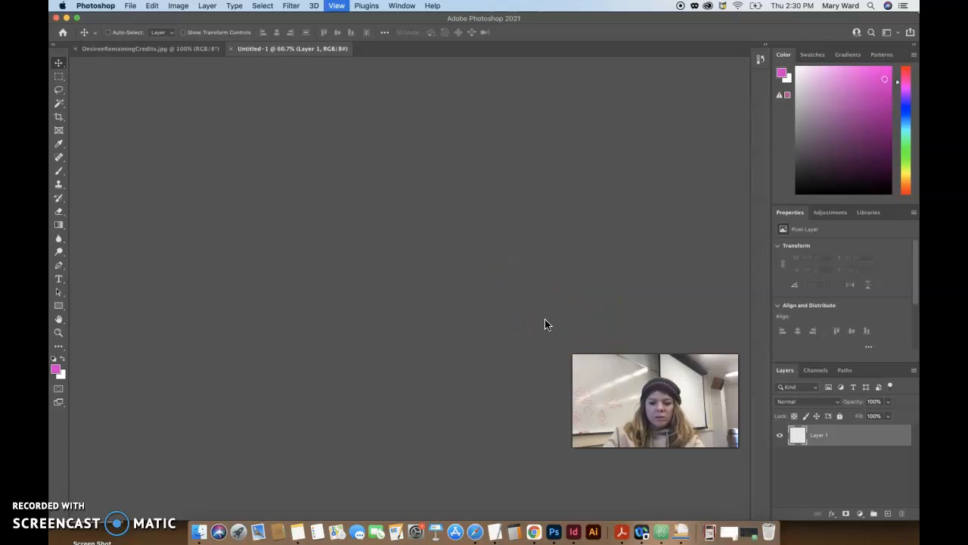
pyautogui.keyDown('super'); pyautogui.click(468, 290); pyautogui.keyUp('super')
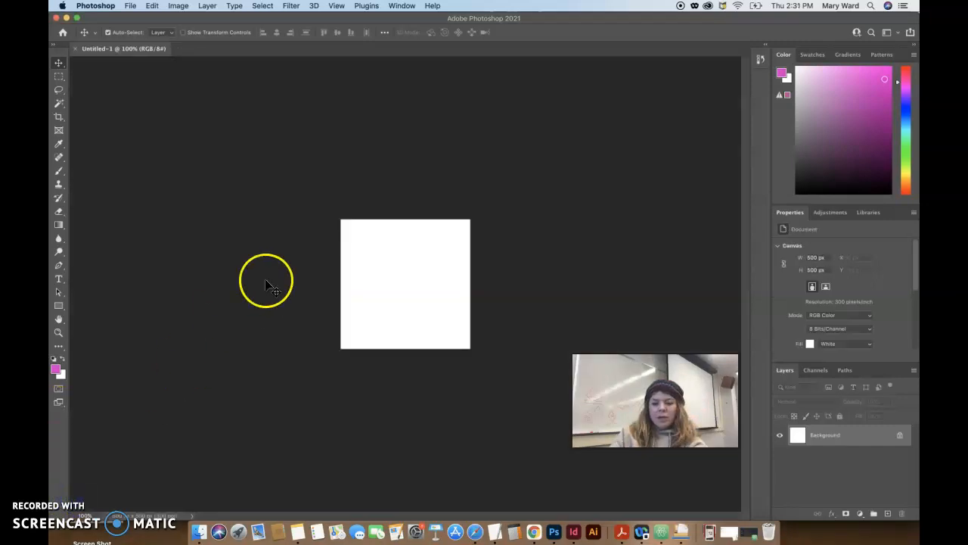
# Place android-chrome-512x512.png from the favicon_io-3 folder as an embedded image filling the canvas
pyautogui.click(130, 6)
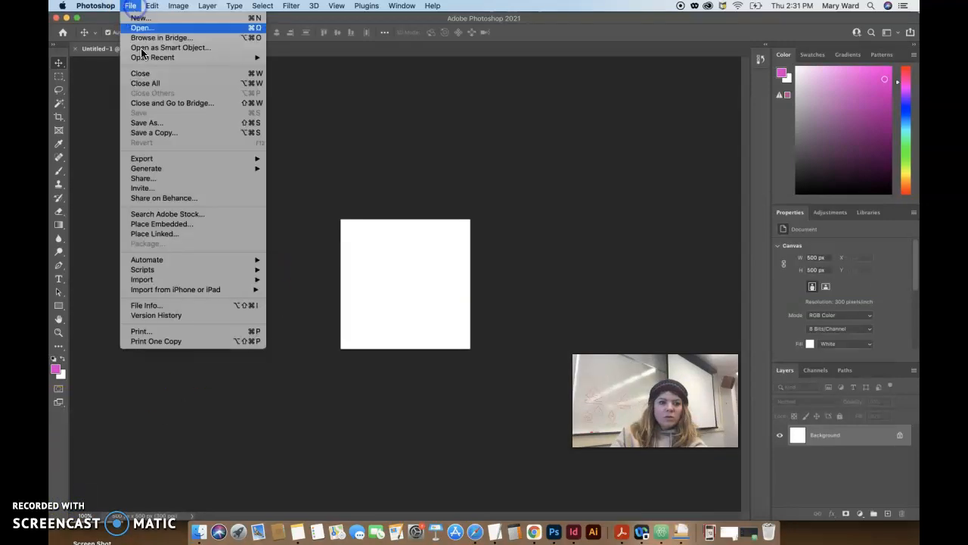
pyautogui.click(162, 225)
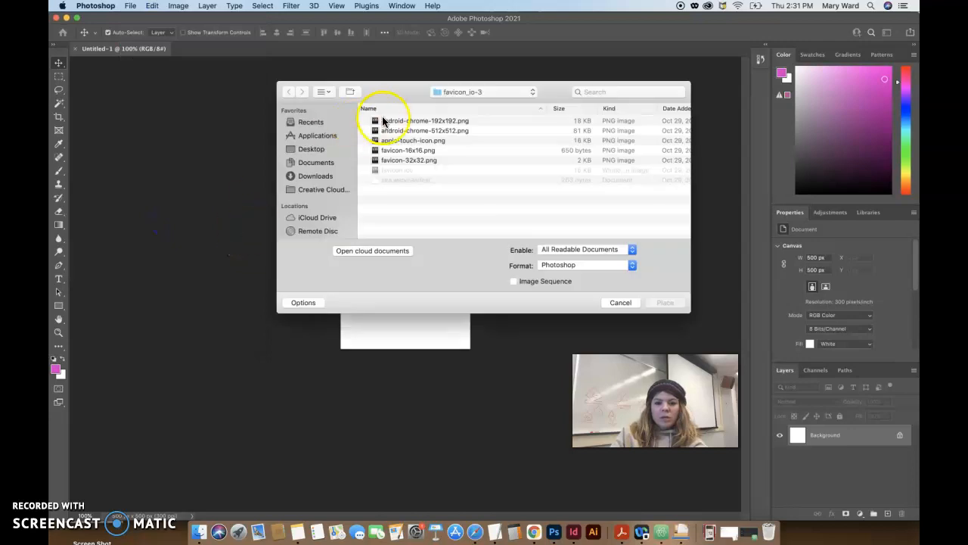
pyautogui.click(389, 130)
pyautogui.click(664, 302)
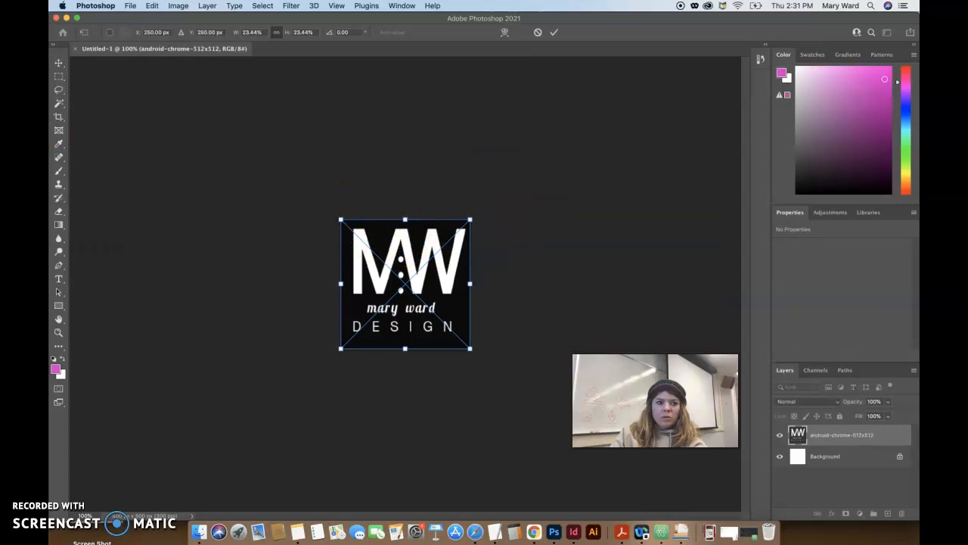
pyautogui.click(210, 177)
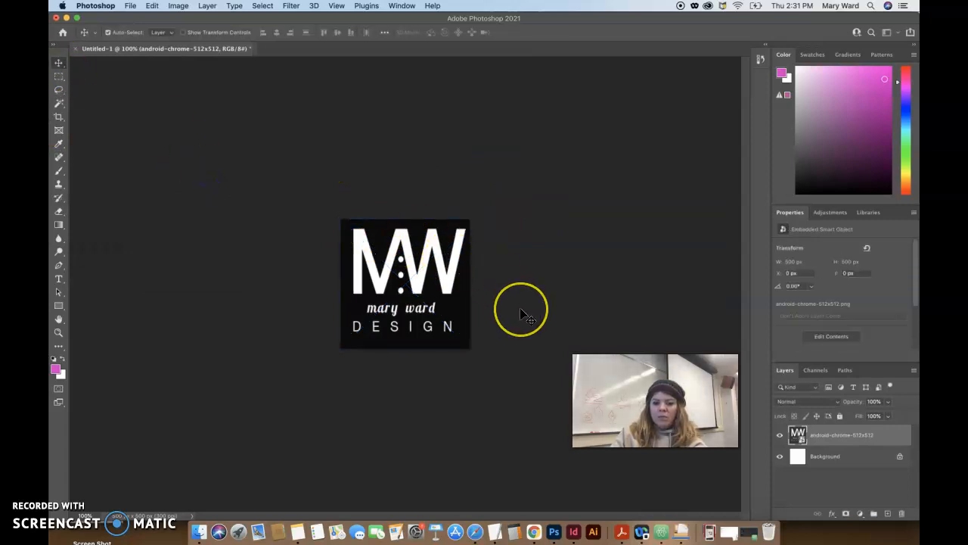
pyautogui.click(130, 5)
pyautogui.moveTo(164, 157)
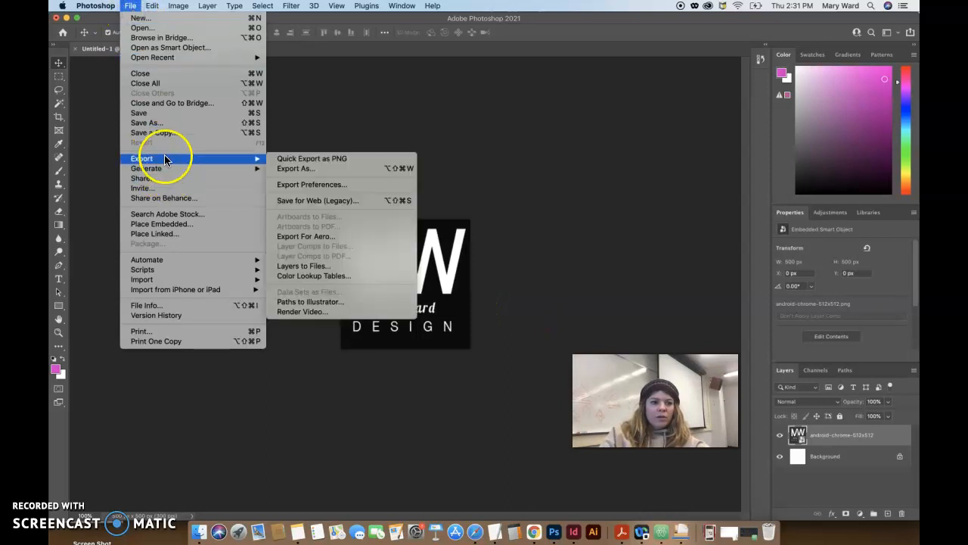
pyautogui.click(281, 168)
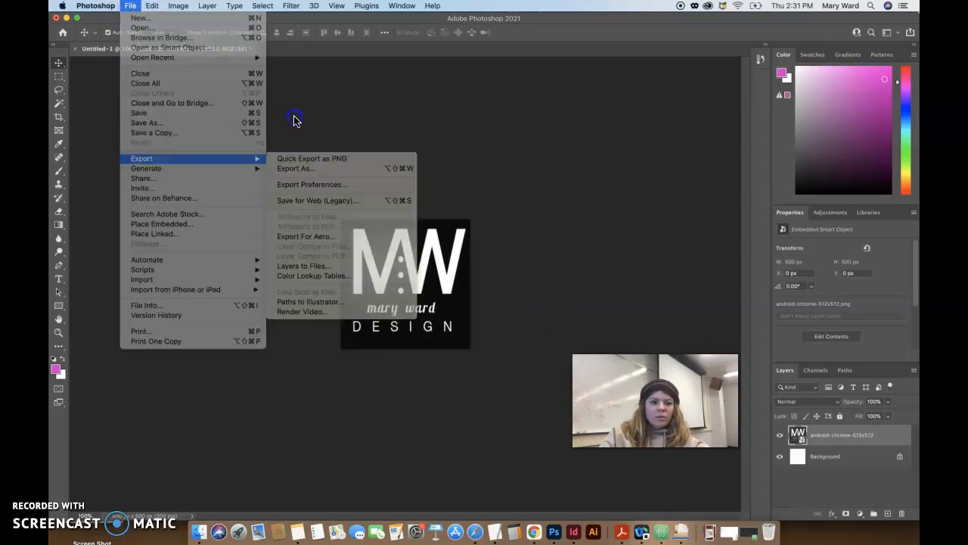
# Start saving the document and create a folder named with the designer's name plus "Design Portfolio Site" inside Documents > GDSN 340 - Electronic Design II
pyautogui.click(129, 6)
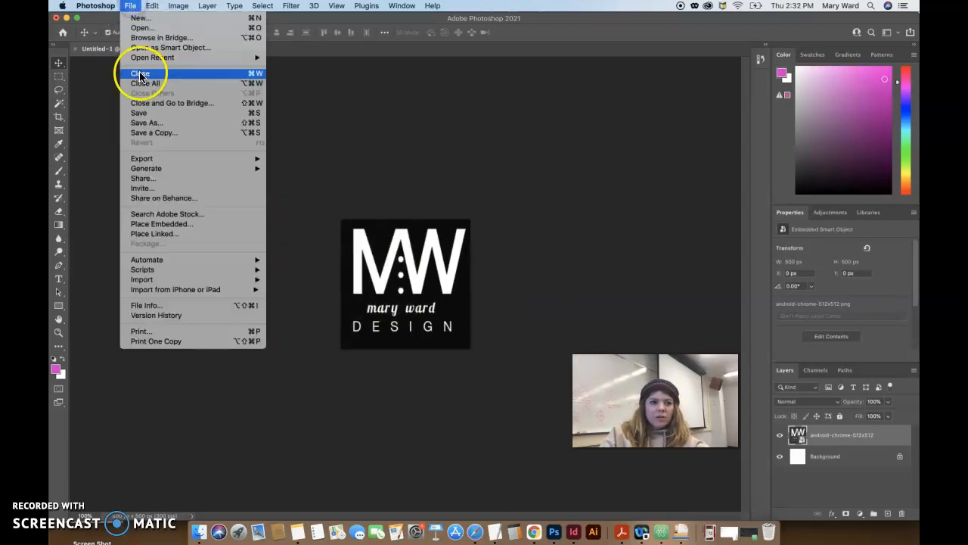
pyautogui.click(147, 123)
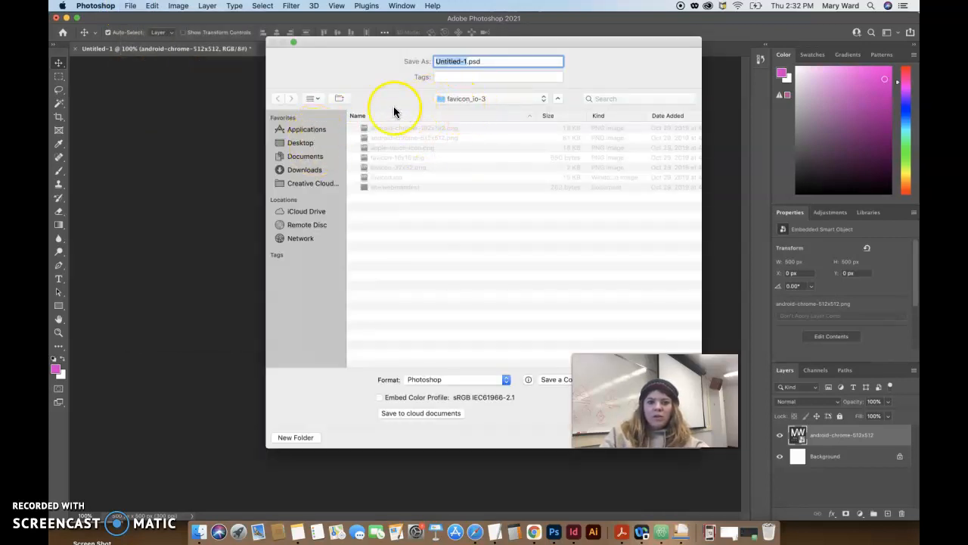
pyautogui.click(302, 157)
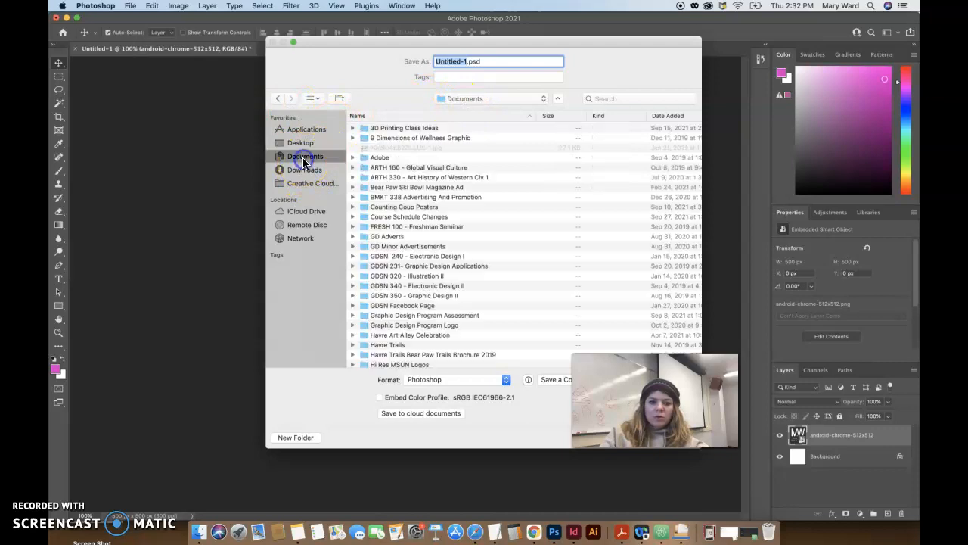
pyautogui.click(296, 436)
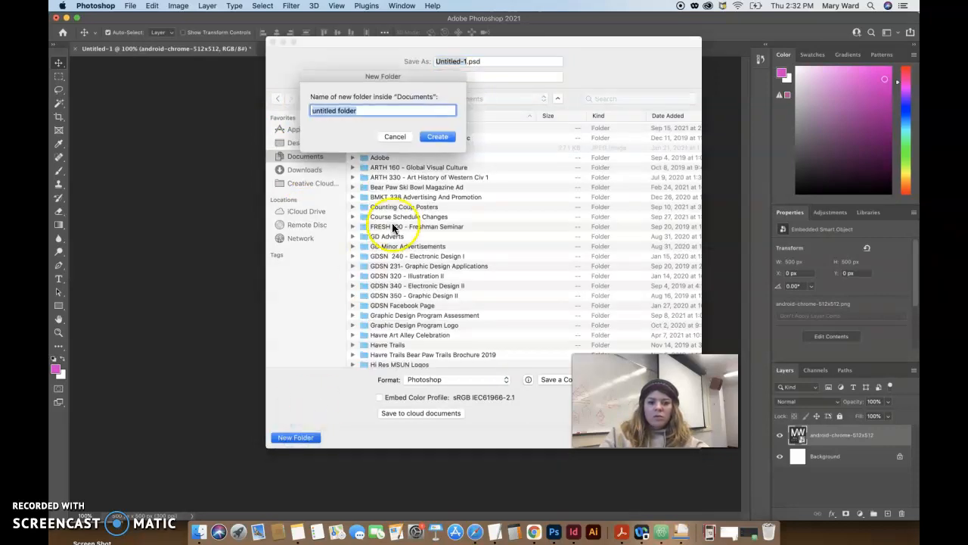
pyautogui.click(395, 137)
pyautogui.scroll(-3, 417, 264)
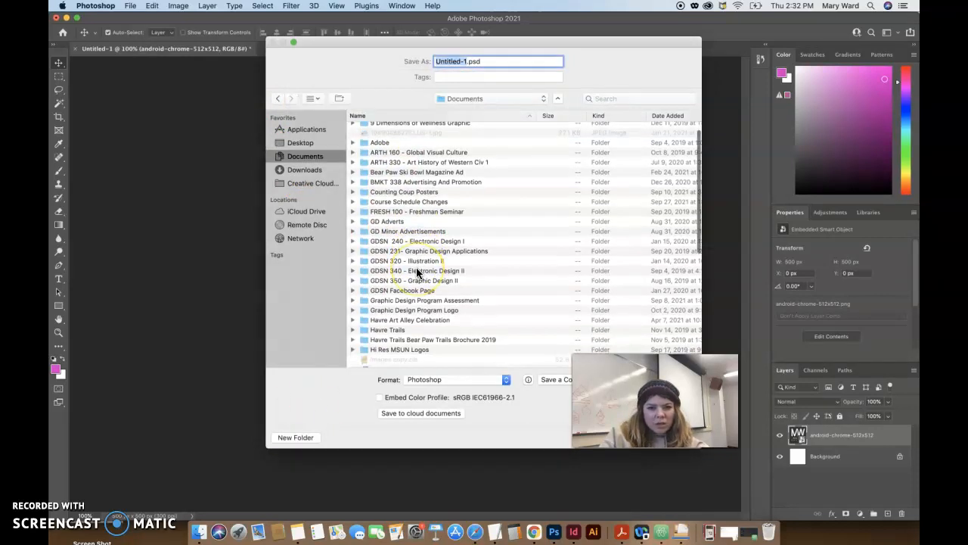
pyautogui.doubleClick(421, 257)
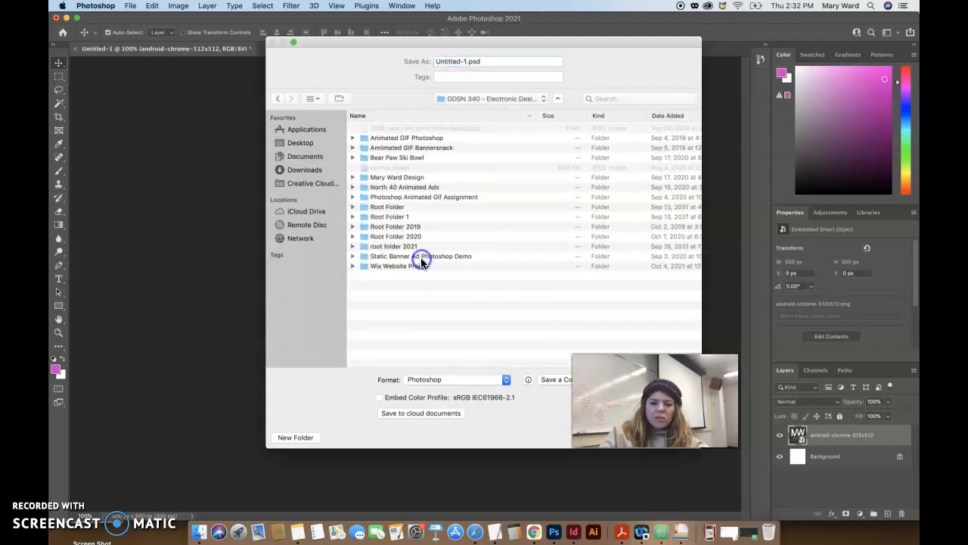
pyautogui.click(295, 436)
pyautogui.write('Mary Ward Design Portfolio Site')
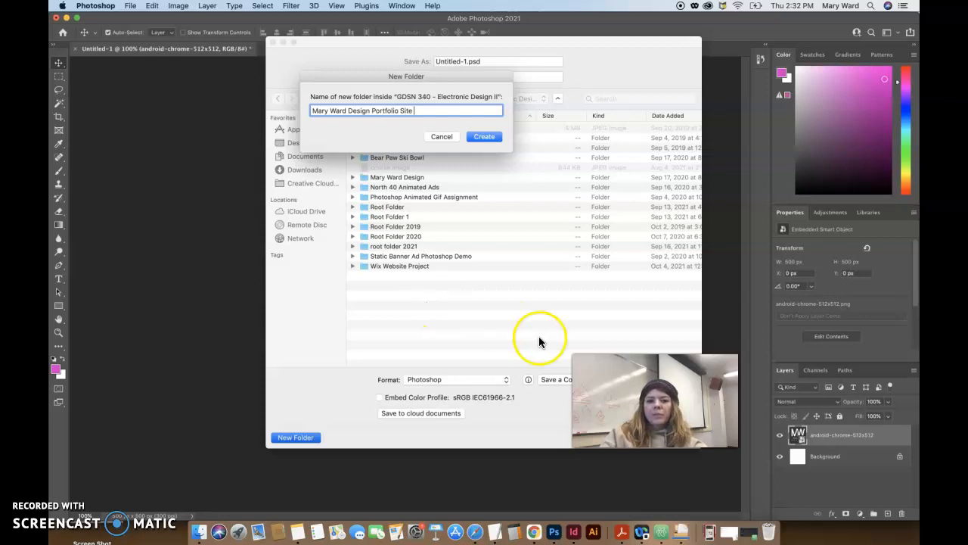
pyautogui.click(488, 136)
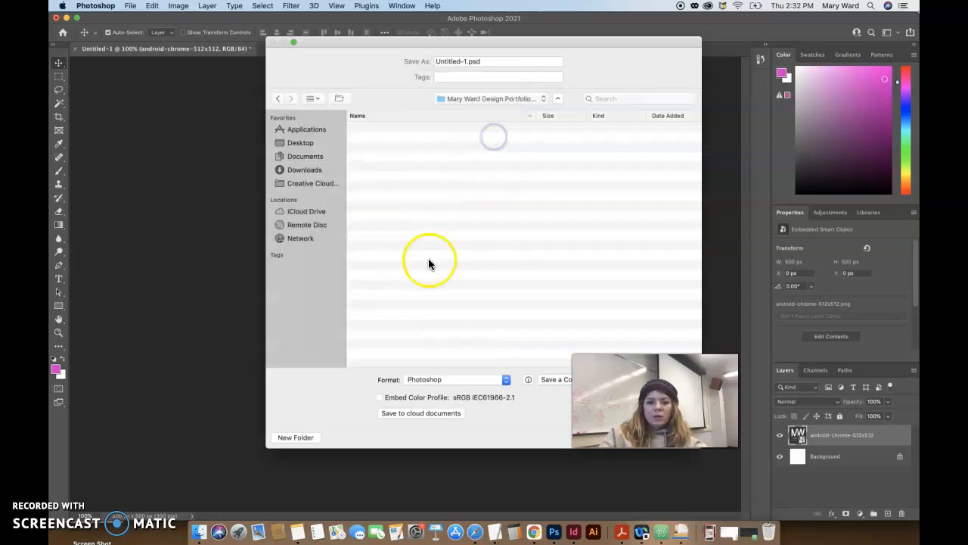
# Save the document in Photoshop format as Favicon.psd in the new portfolio site folder
pyautogui.click(464, 63)
pyautogui.write('Favicon')
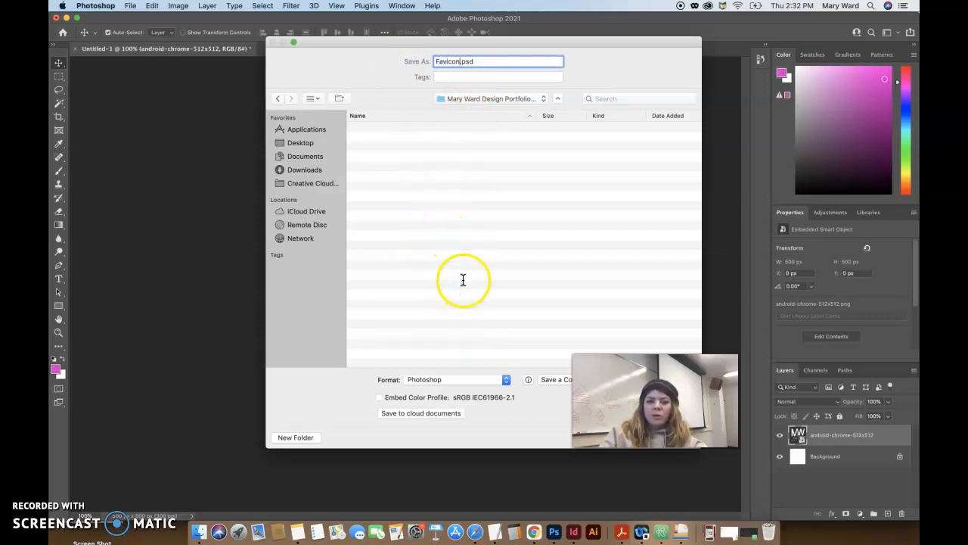
pyautogui.click(674, 446)
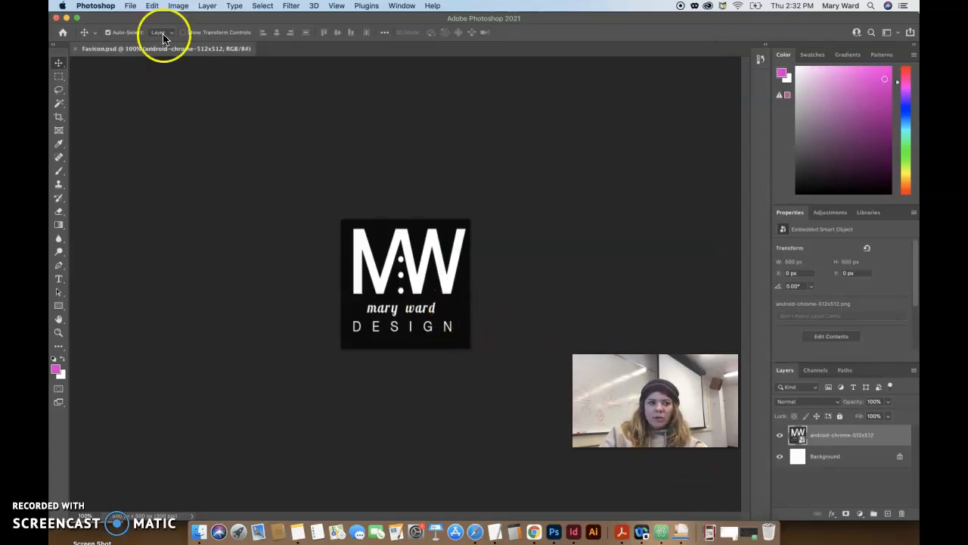
# Export the logo as Favicon.jpg with an image size of 32 × 32 px into the portfolio site folder
pyautogui.click(130, 6)
pyautogui.moveTo(171, 154)
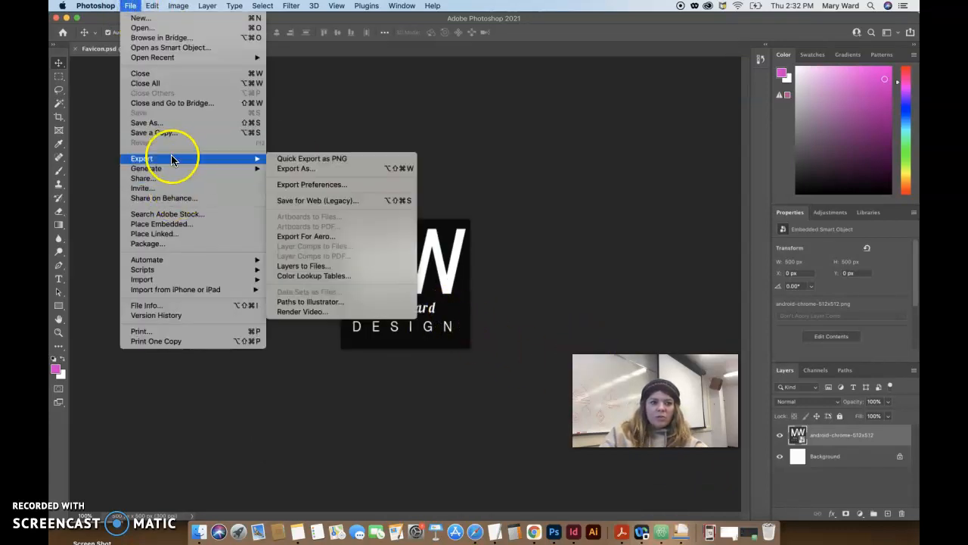
pyautogui.click(292, 169)
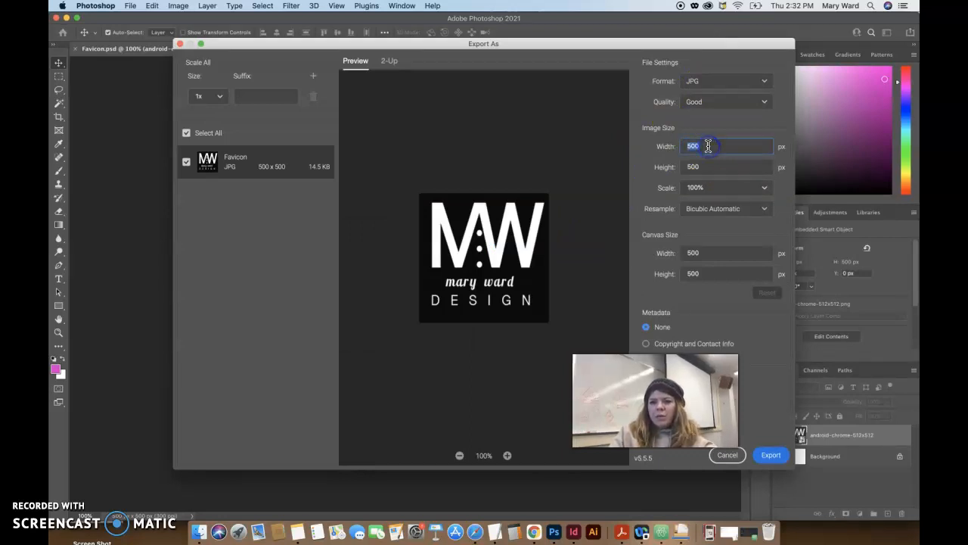
pyautogui.moveTo(707, 166); pyautogui.dragTo(684, 164)
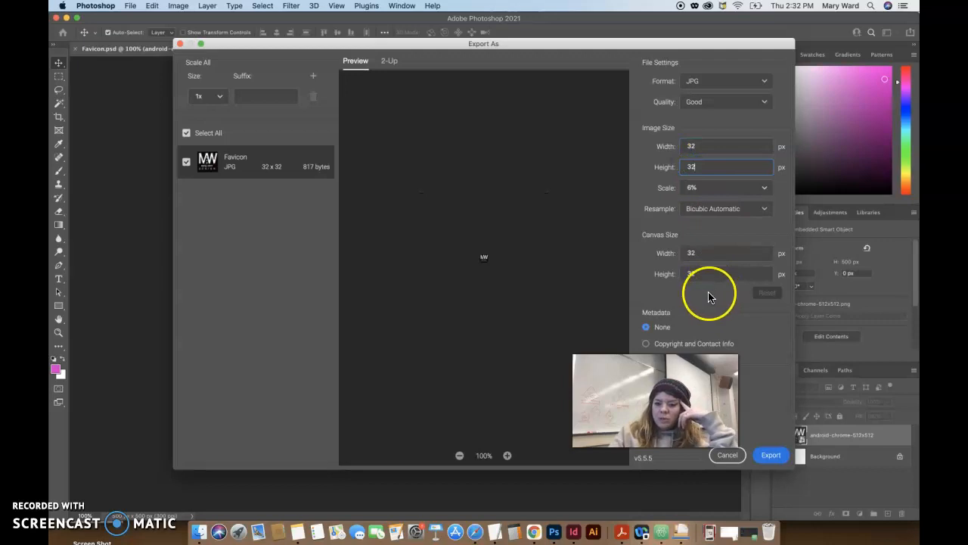
pyautogui.click(769, 453)
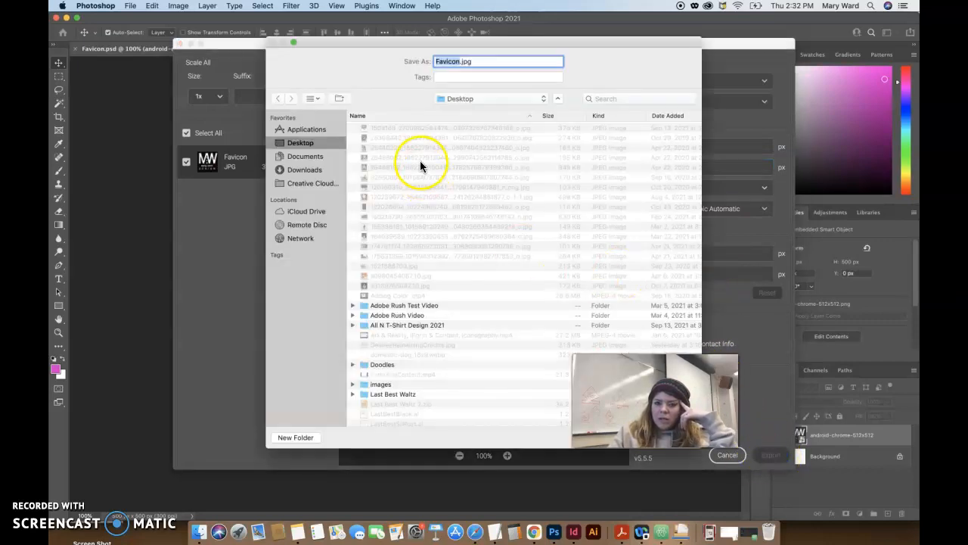
pyautogui.click(463, 99)
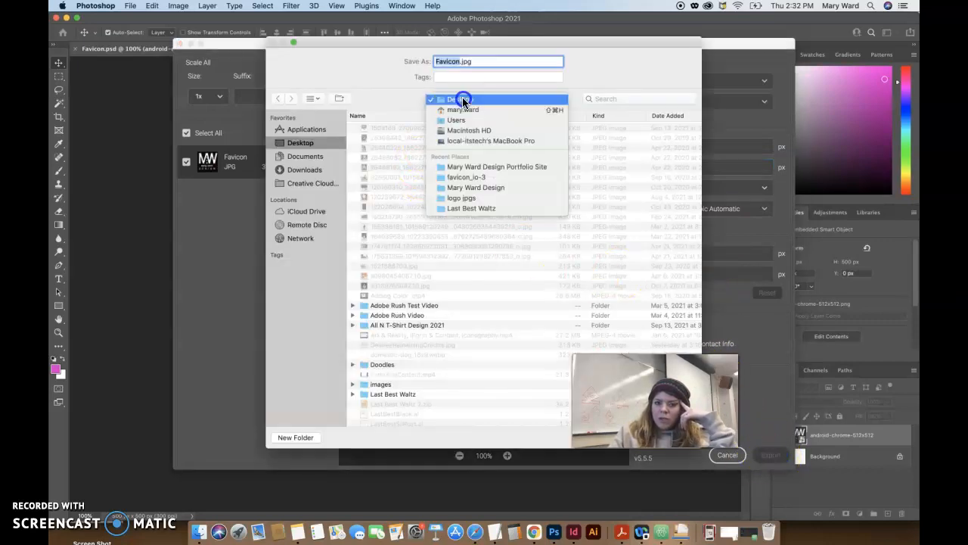
pyautogui.click(475, 165)
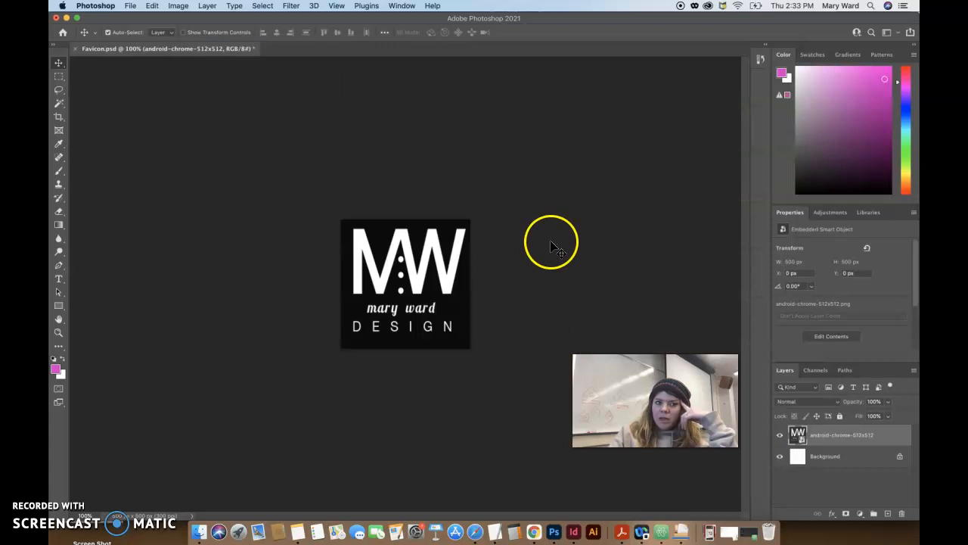
# Switch to Safari, upload Favicon.jpg from the portfolio site folder in Documents > GDSN 340 - Electronic Design II as the browser icon, and save
pyautogui.click(474, 529)
pyautogui.click(155, 242)
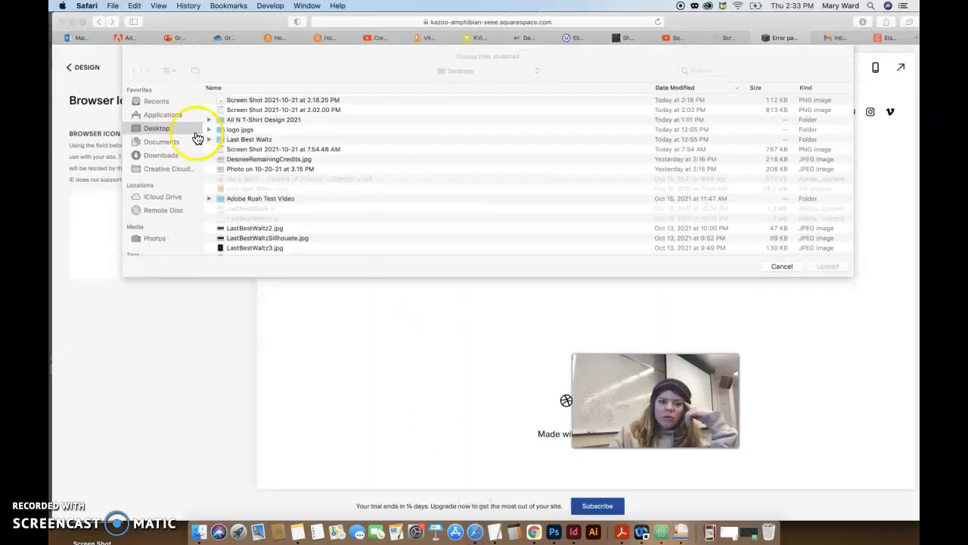
pyautogui.click(469, 70)
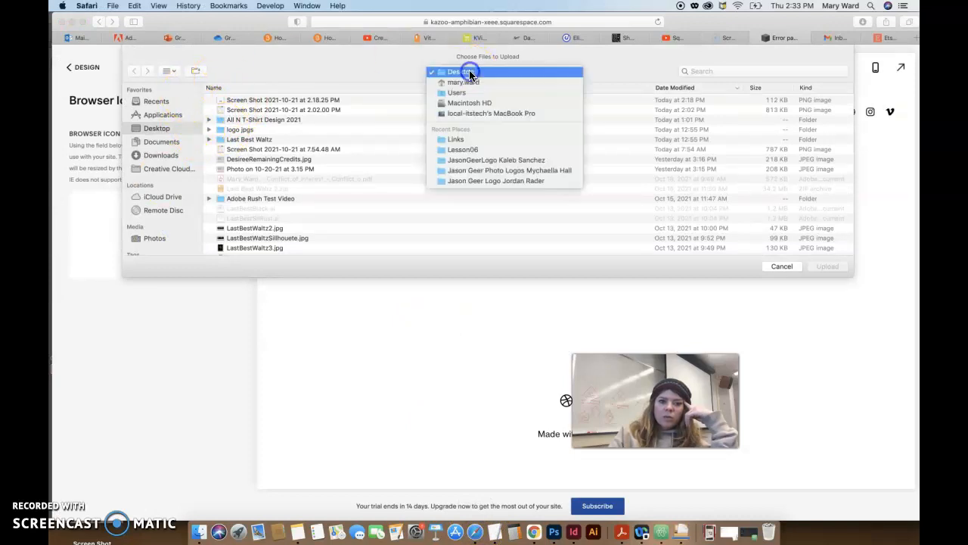
pyautogui.click(478, 159)
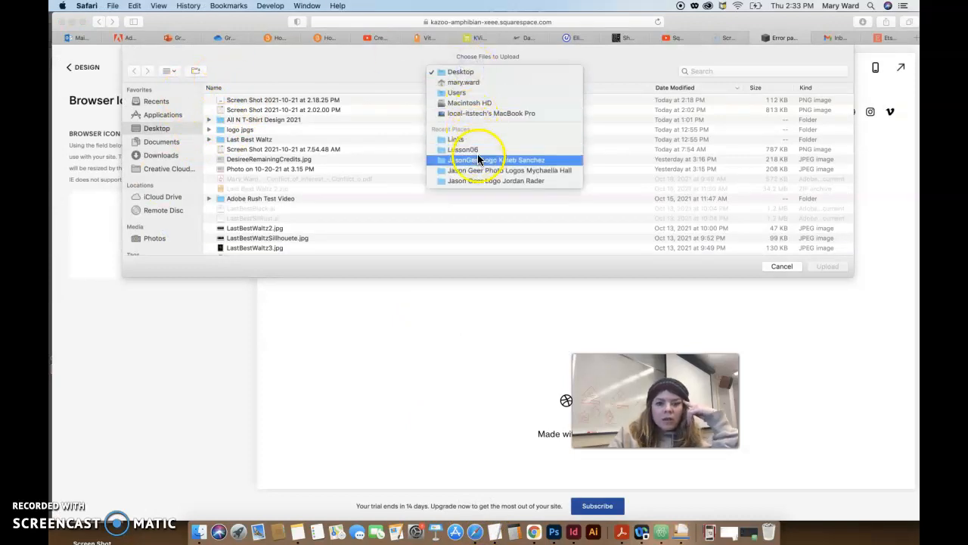
pyautogui.click(163, 145)
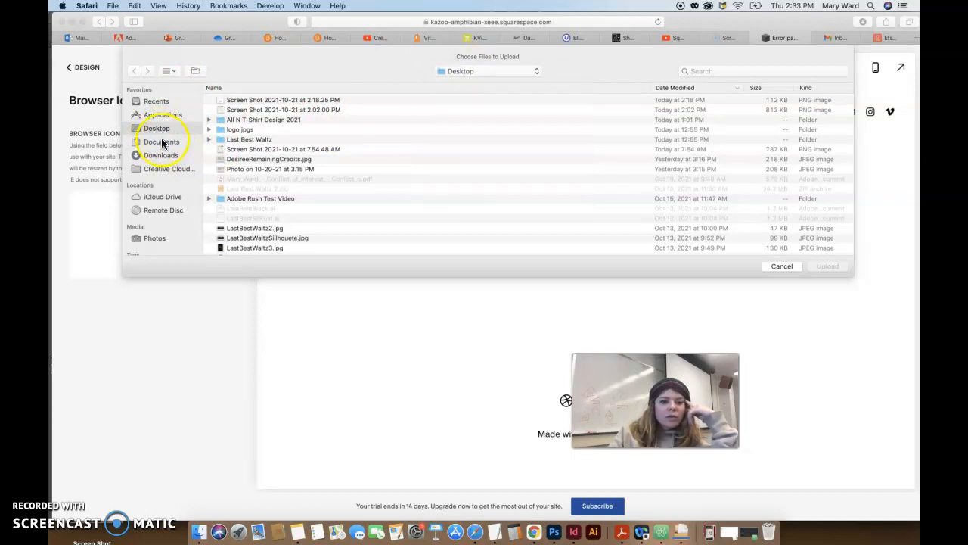
pyautogui.click(268, 100)
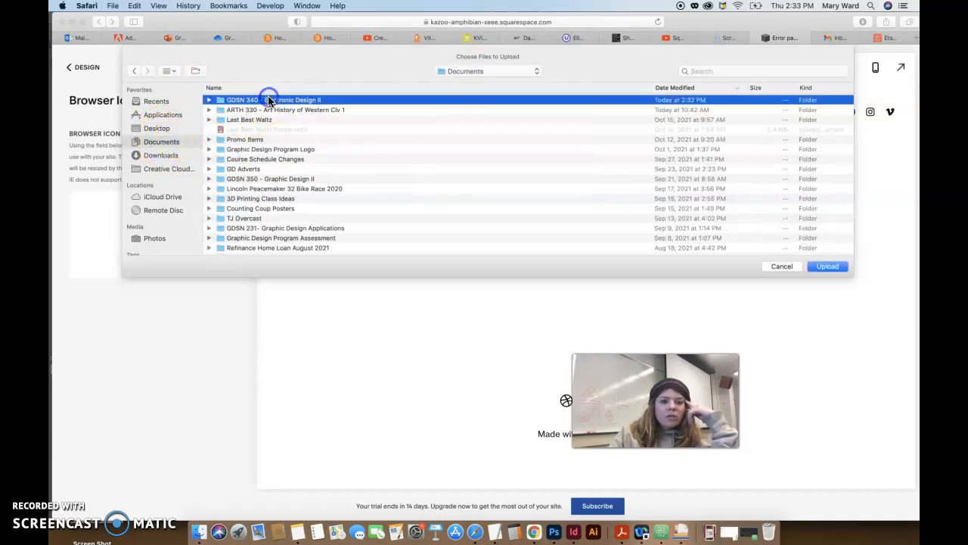
pyautogui.doubleClick(266, 99)
pyautogui.doubleClick(262, 99)
pyautogui.click(245, 100)
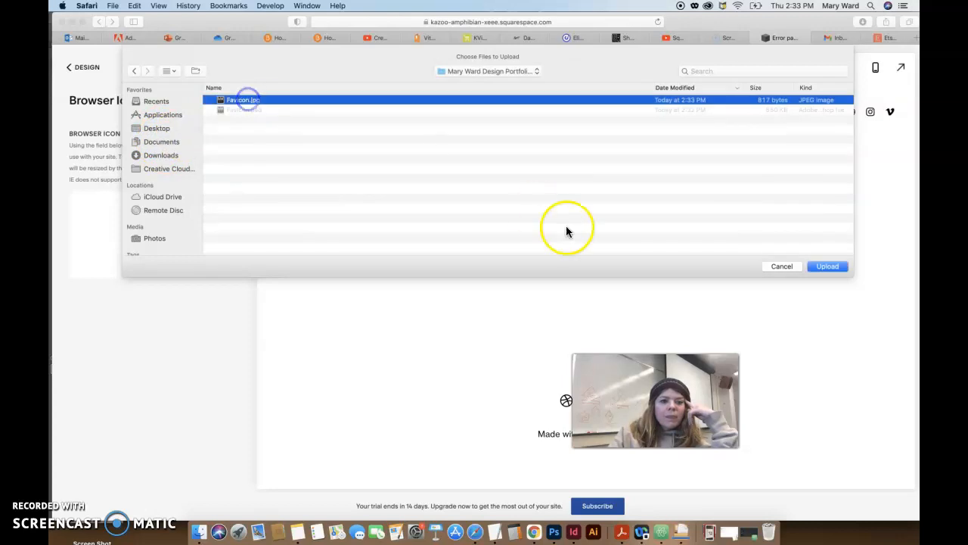
pyautogui.click(832, 266)
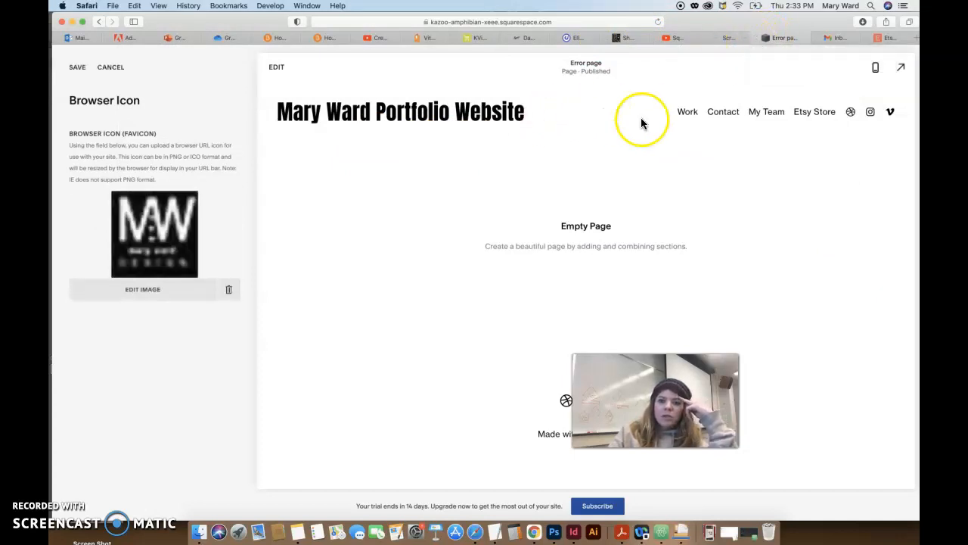
pyautogui.click(77, 66)
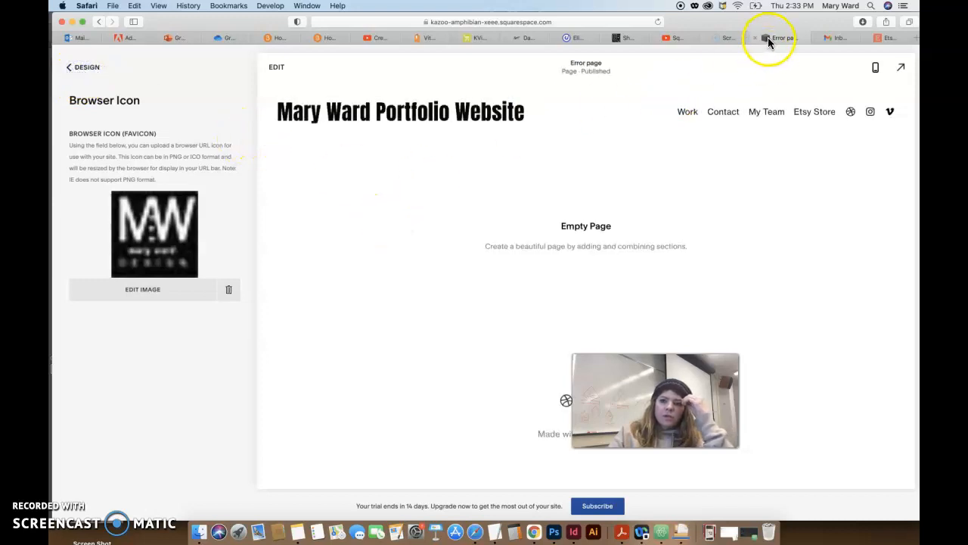
# Reload the site and reopen the Browser Icon settings to check the uploaded favicon
pyautogui.click(84, 70)
pyautogui.click(655, 22)
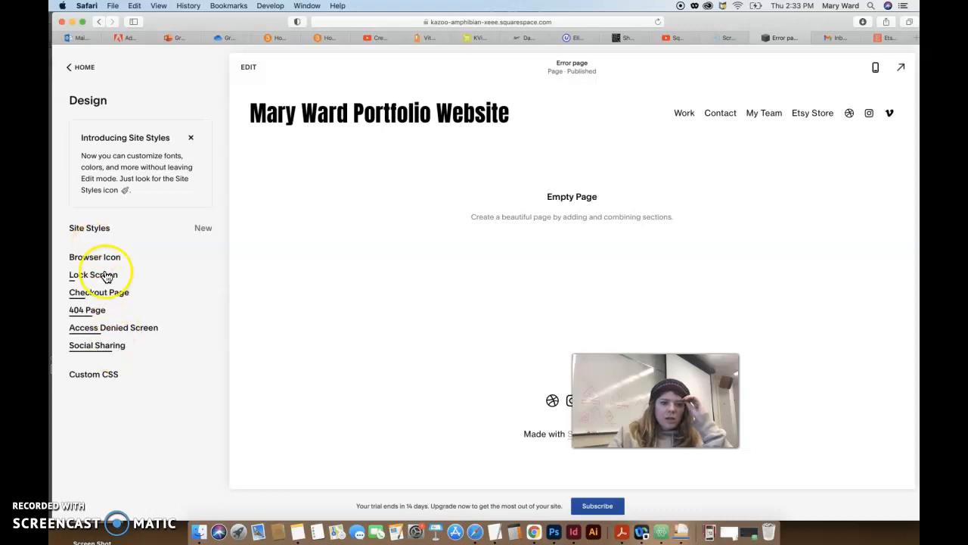
pyautogui.click(102, 257)
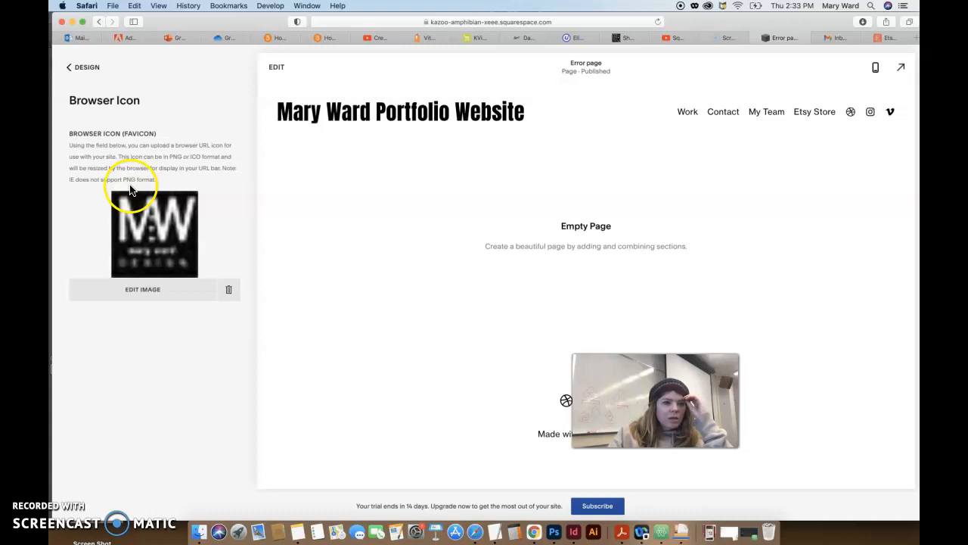
# Start a logo upload in the Social Sharing settings, and switch to Photoshop with the Favicon.psd document
pyautogui.click(78, 68)
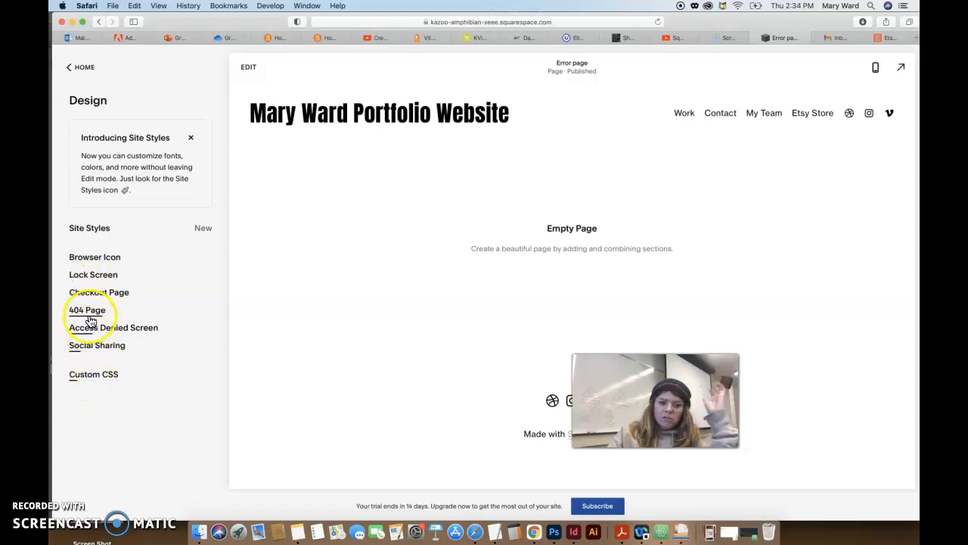
pyautogui.click(96, 344)
pyautogui.click(143, 242)
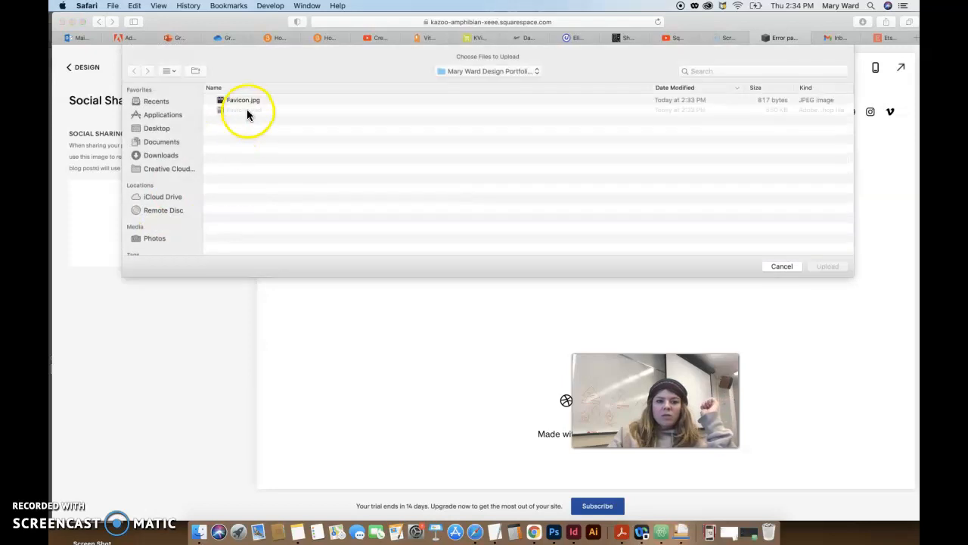
pyautogui.click(554, 533)
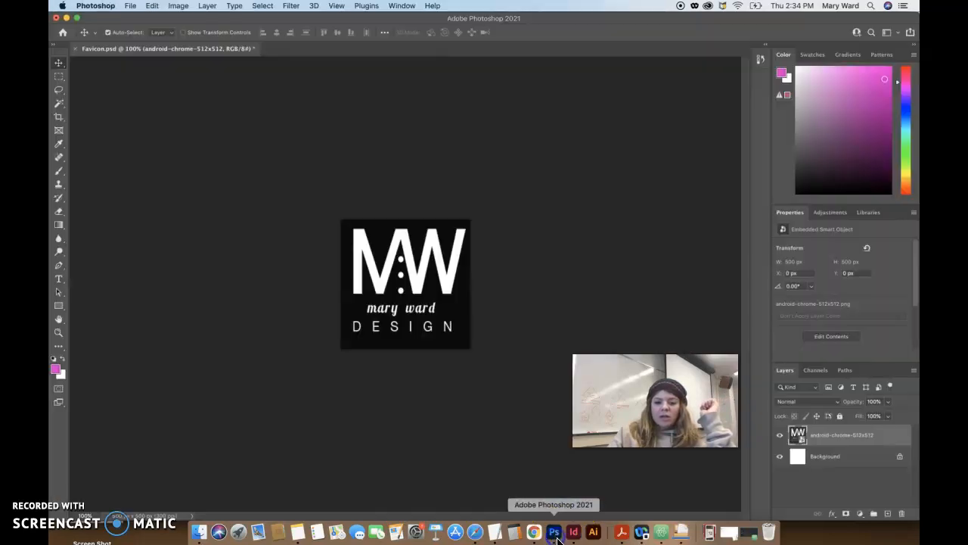
pyautogui.click(130, 6)
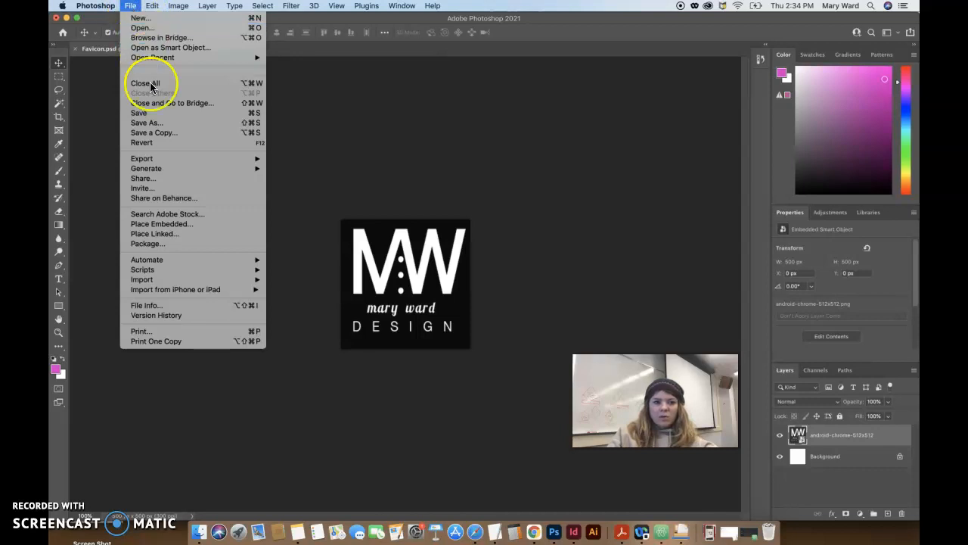
pyautogui.click(159, 123)
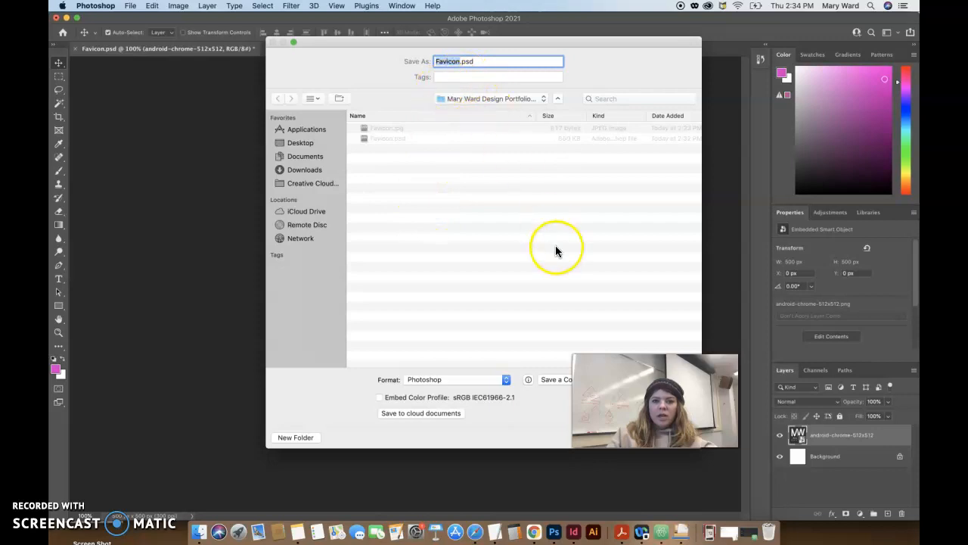
pyautogui.click(506, 379)
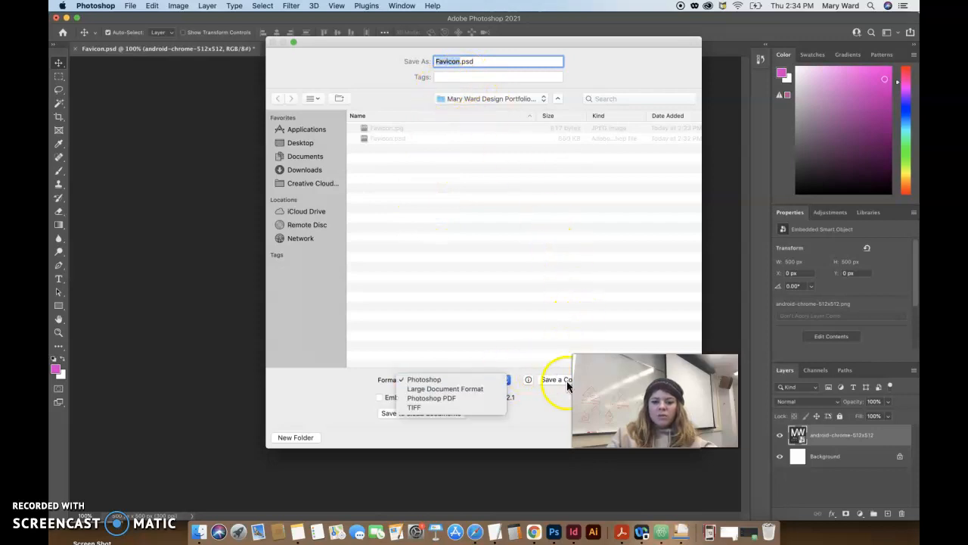
pyautogui.press('Escape')
pyautogui.press('Escape')
# Start exporting the logo as a JPG with an image size of 500 × 500 px
pyautogui.click(131, 5)
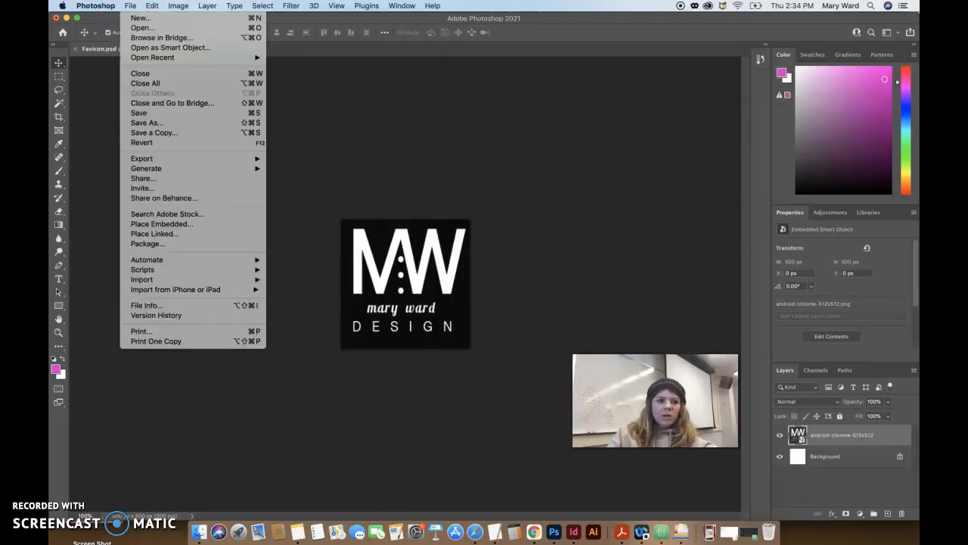
pyautogui.moveTo(173, 160)
pyautogui.click(281, 171)
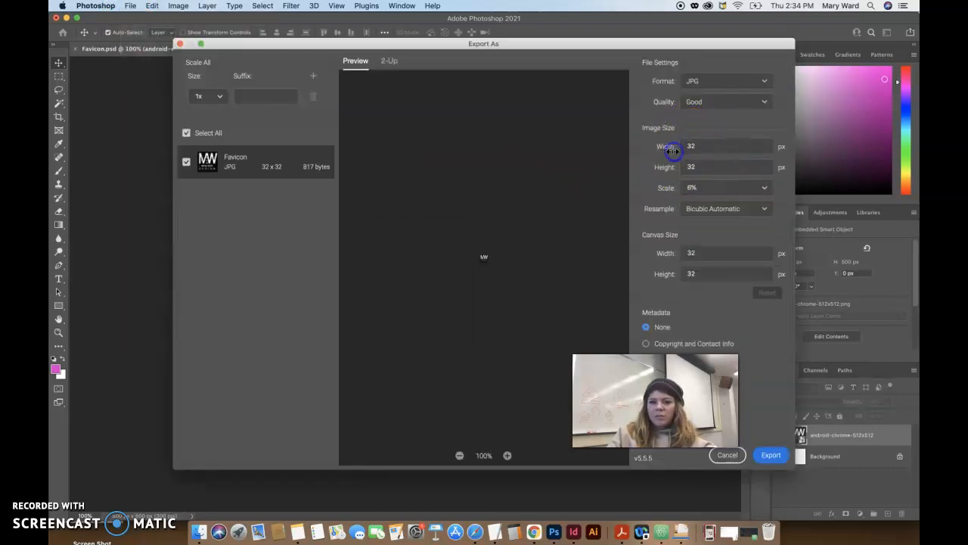
pyautogui.click(684, 149)
pyautogui.click(724, 167)
pyautogui.write('500')
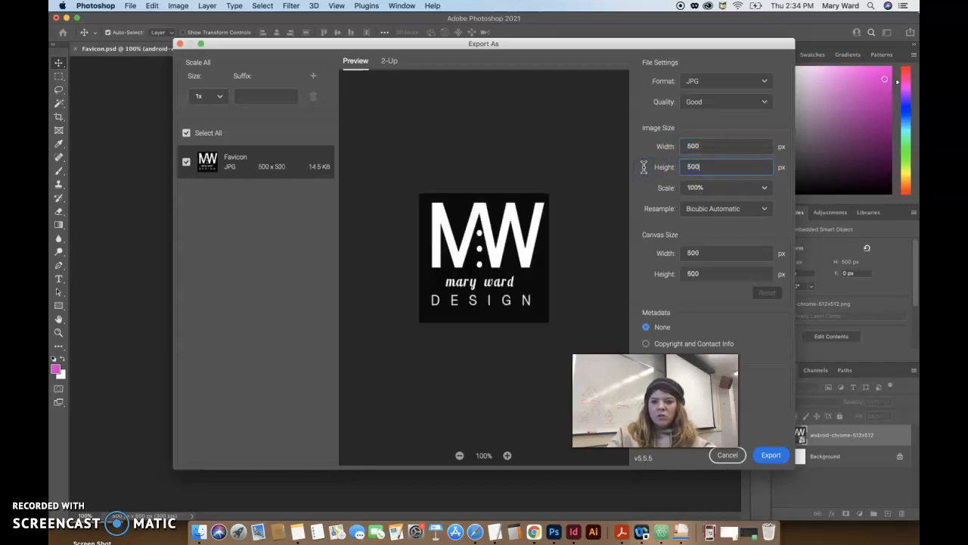
pyautogui.click(769, 454)
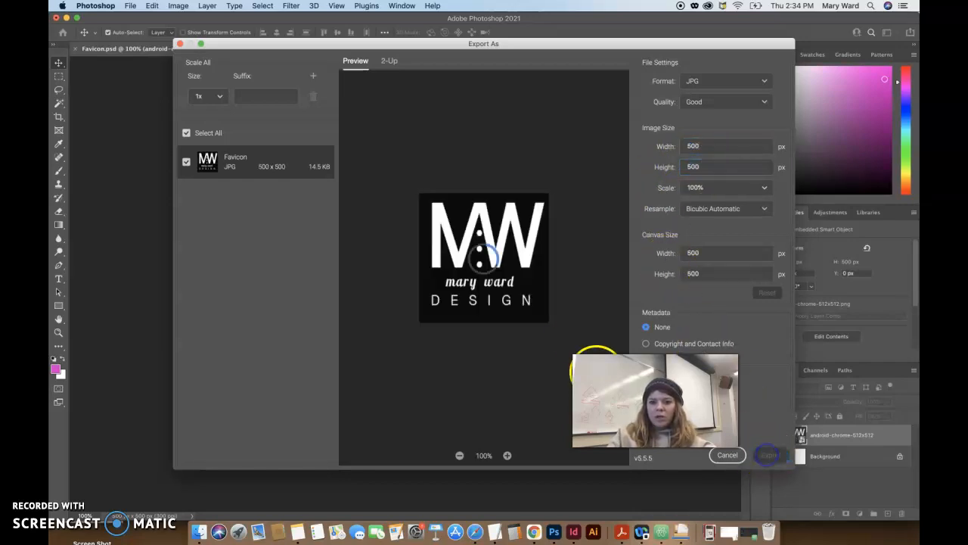
# Save the exported image as Favicon_500x500.jpg in the portfolio site folder
pyautogui.click(460, 99)
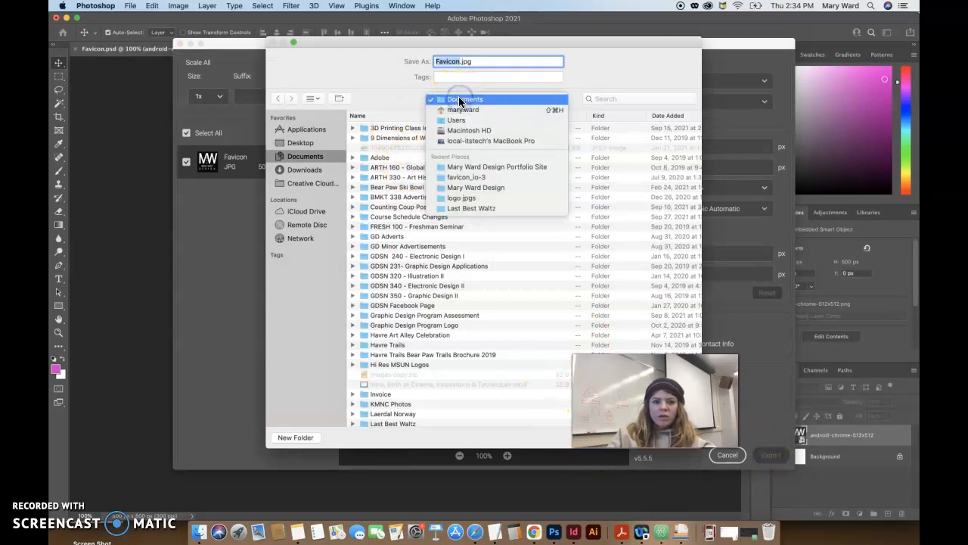
pyautogui.click(484, 166)
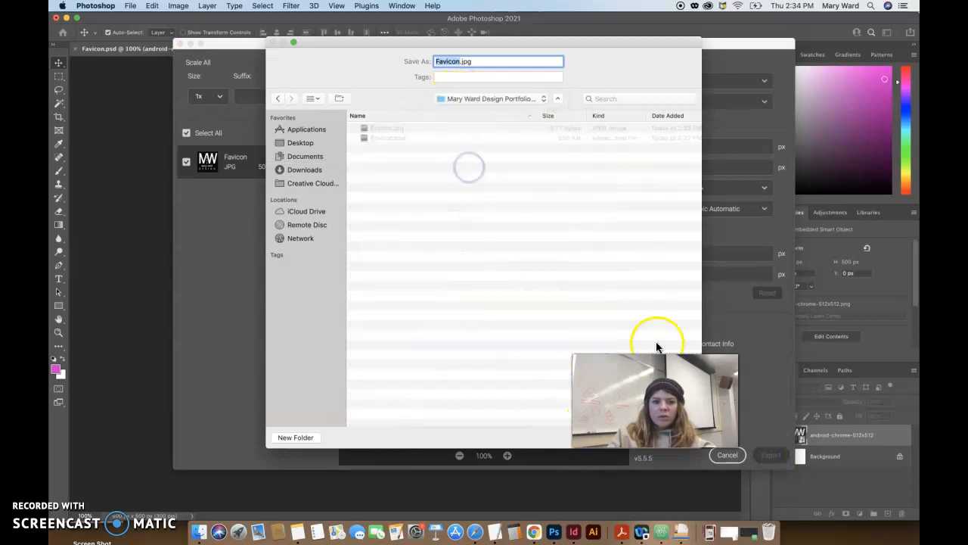
pyautogui.click(459, 61)
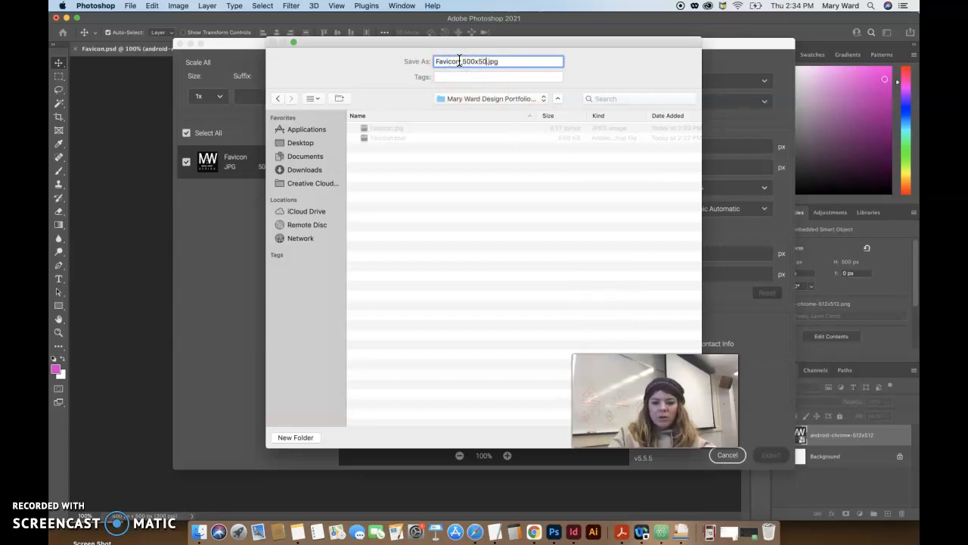
pyautogui.press('Return')
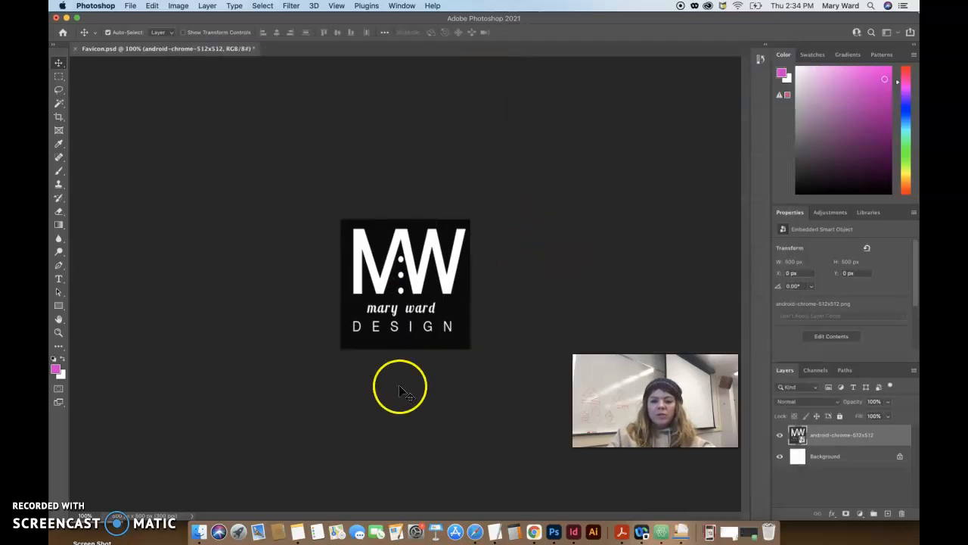
# Return to Safari, upload Favicon_500x500.jpg as the social sharing logo, and save the Social Sharing settings
pyautogui.click(473, 530)
pyautogui.click(257, 100)
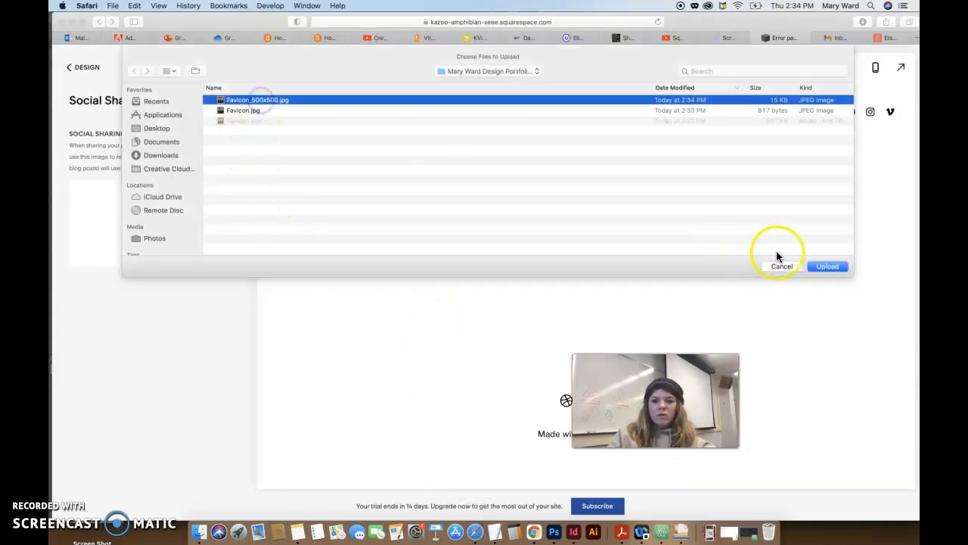
pyautogui.click(825, 265)
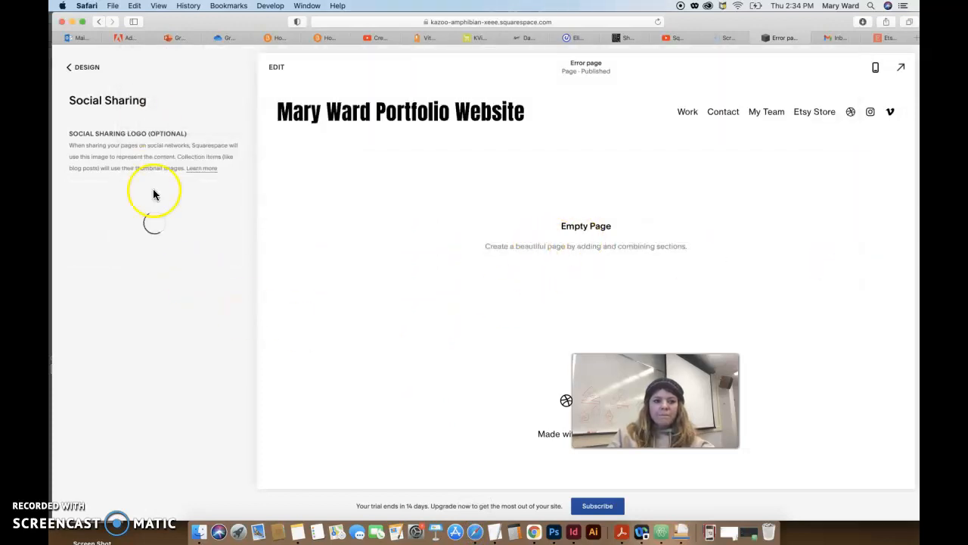
pyautogui.click(77, 66)
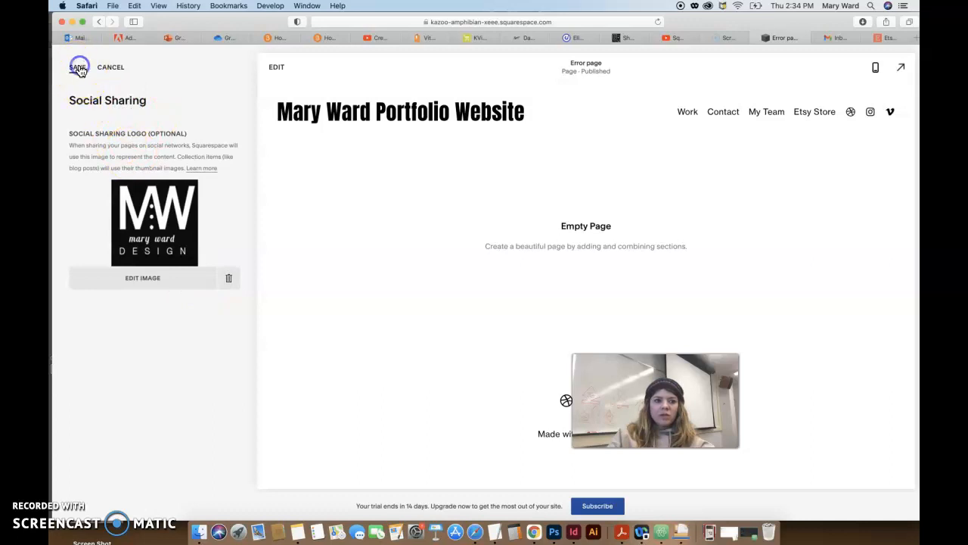
pyautogui.click(78, 68)
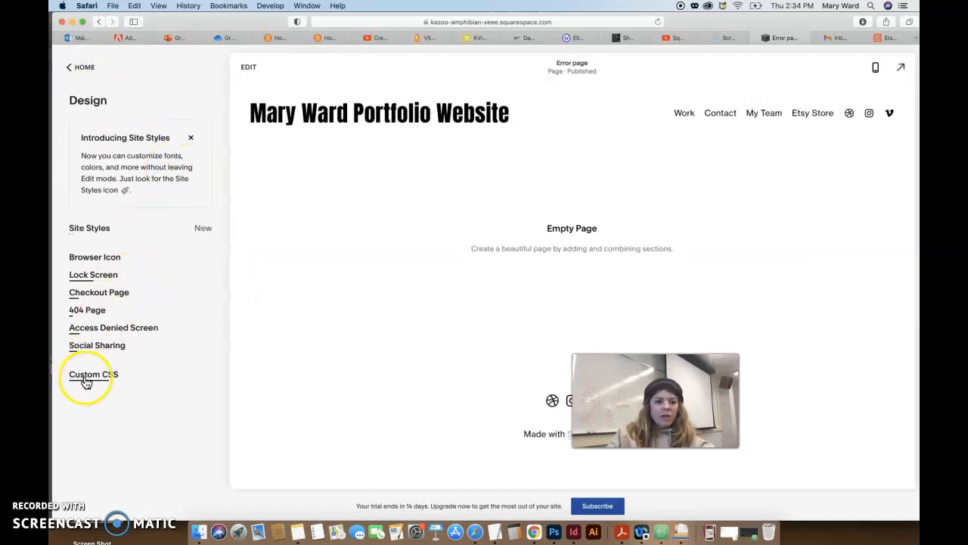
# Look through the site's Commerce, Marketing and Settings sections, dismissing the store setup questionnaire
pyautogui.click(77, 68)
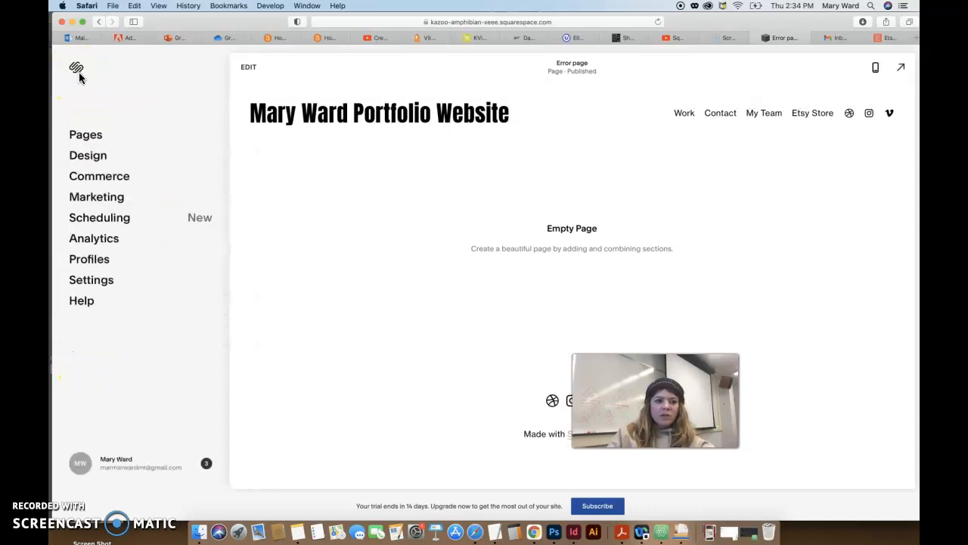
pyautogui.click(82, 176)
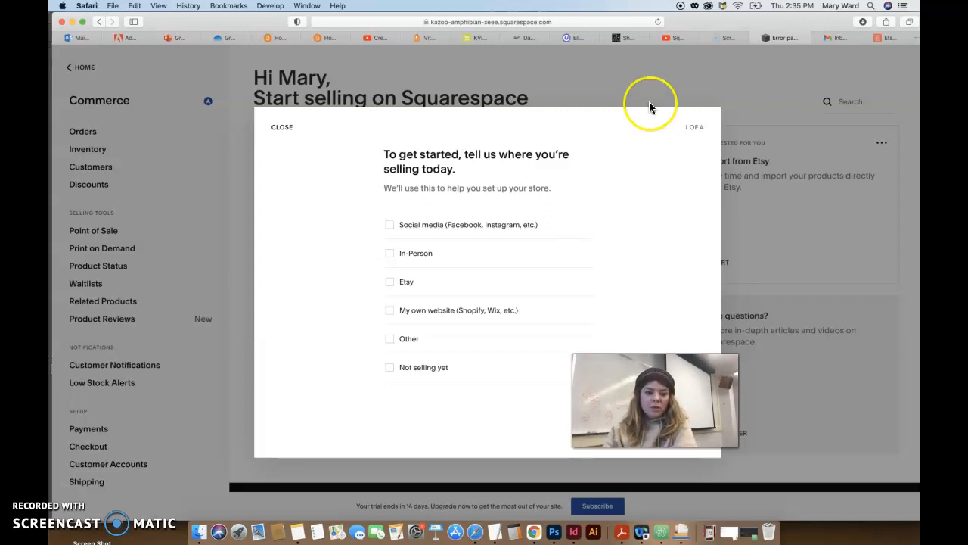
pyautogui.click(289, 128)
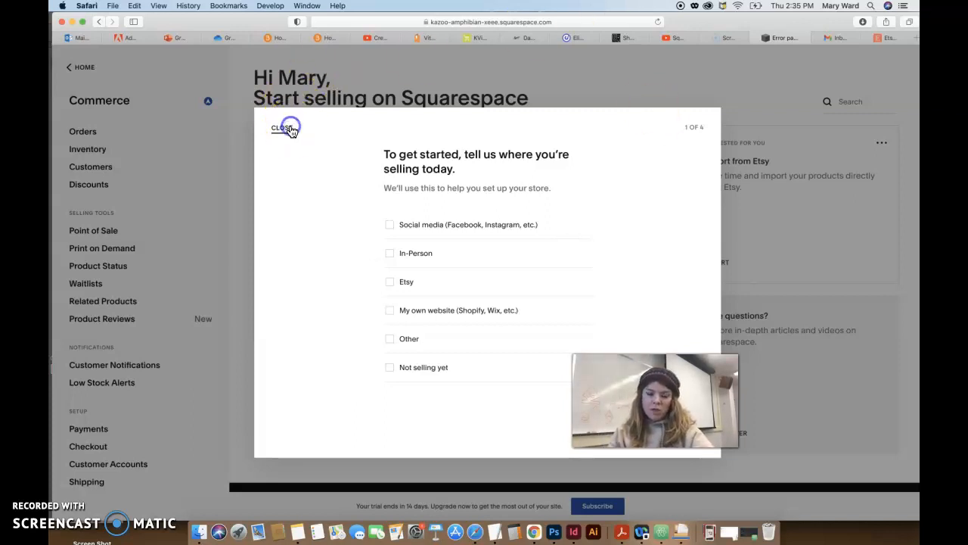
pyautogui.click(78, 72)
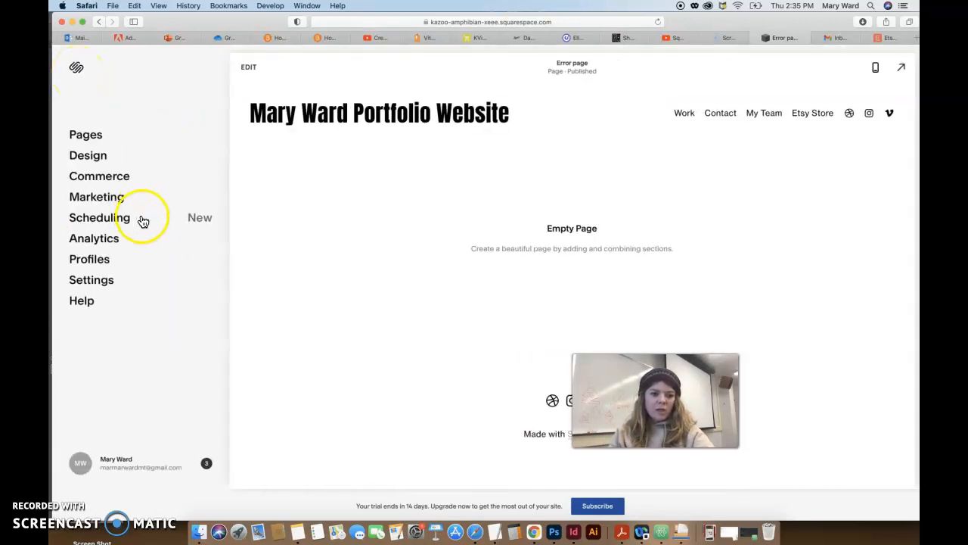
pyautogui.click(103, 201)
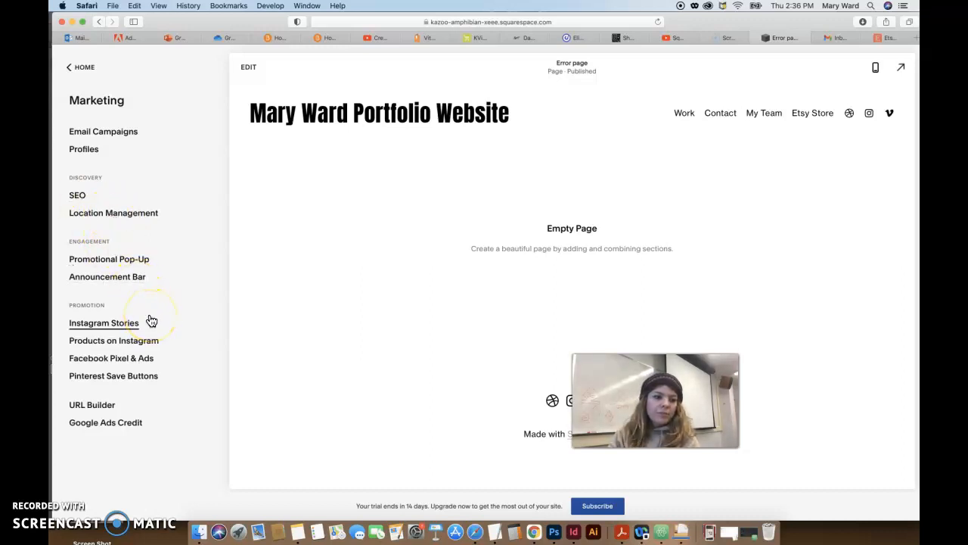
pyautogui.click(79, 68)
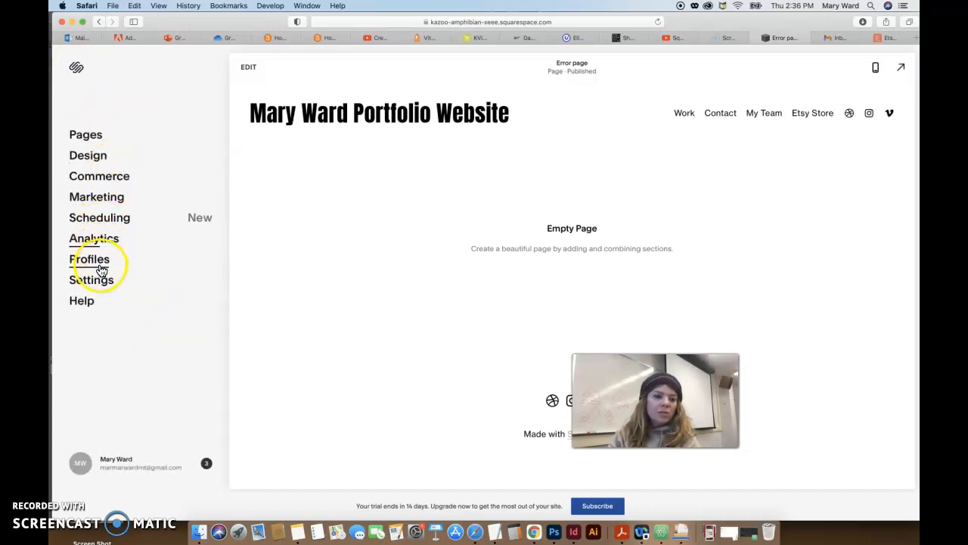
pyautogui.click(91, 288)
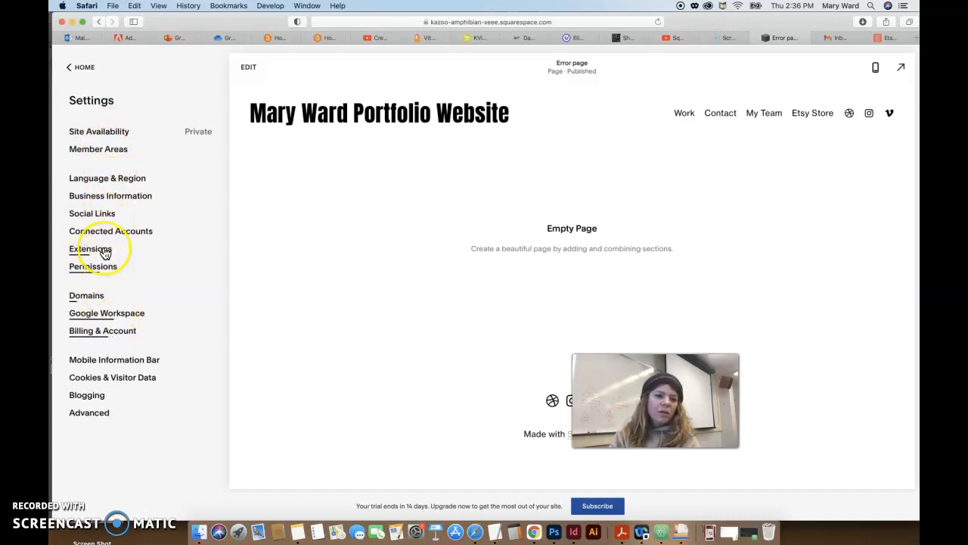
# Leave the site settings and open the Work portfolio page for editing
pyautogui.click(83, 68)
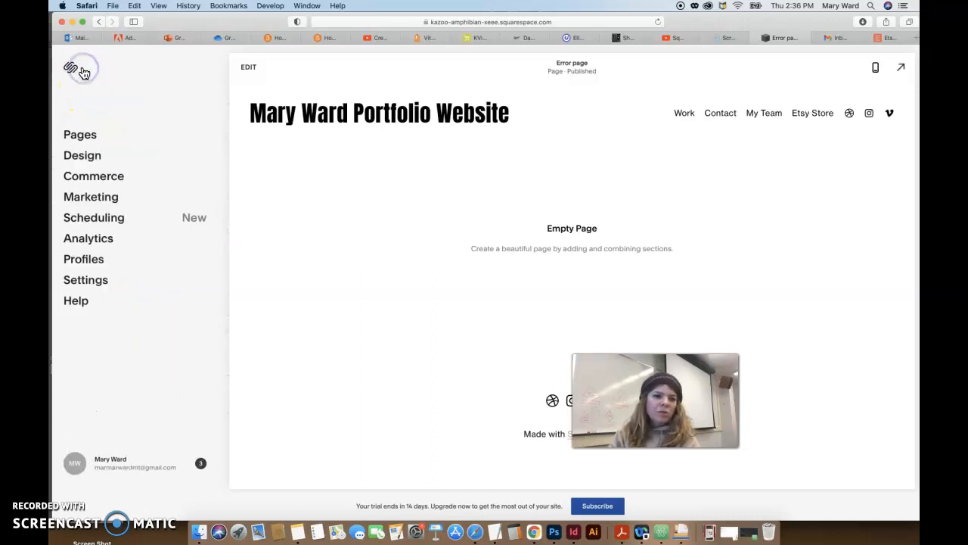
pyautogui.click(87, 132)
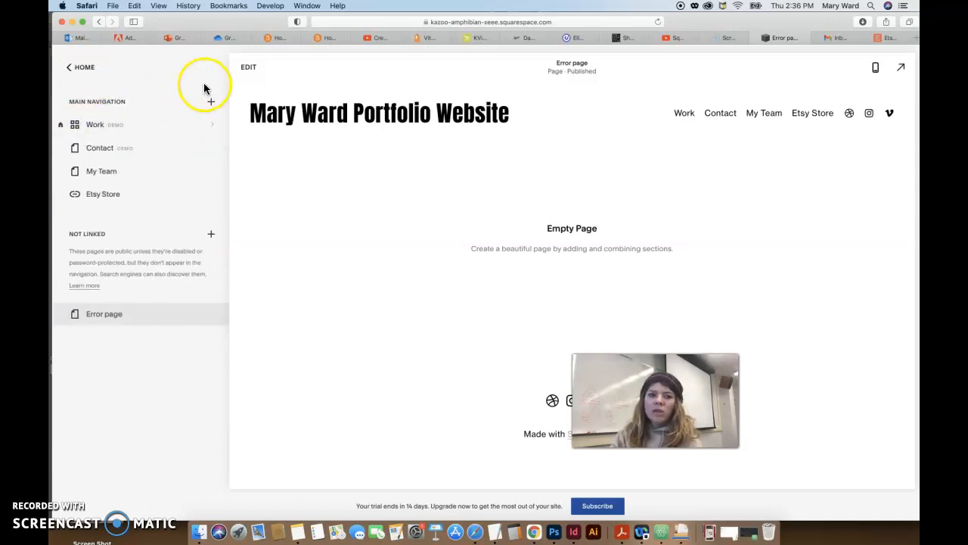
pyautogui.click(96, 126)
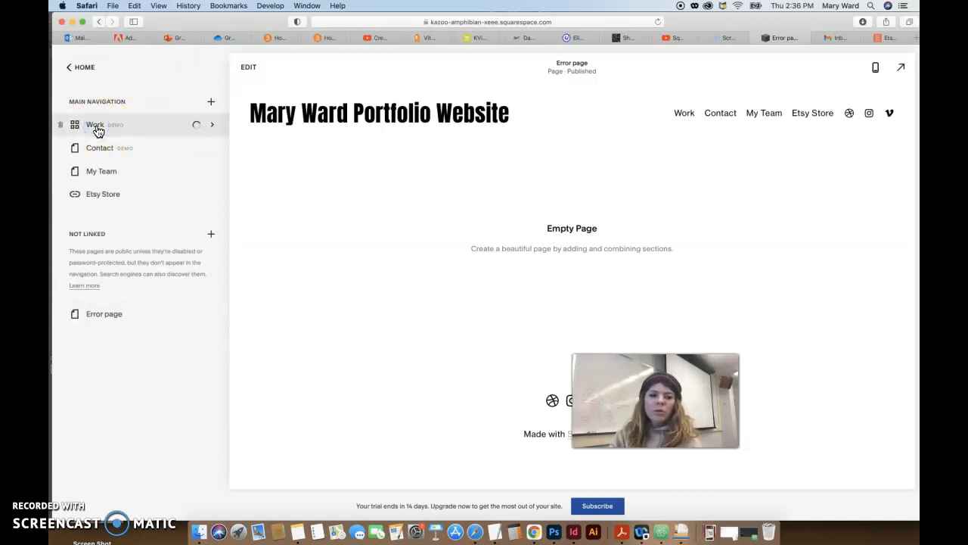
pyautogui.click(366, 173)
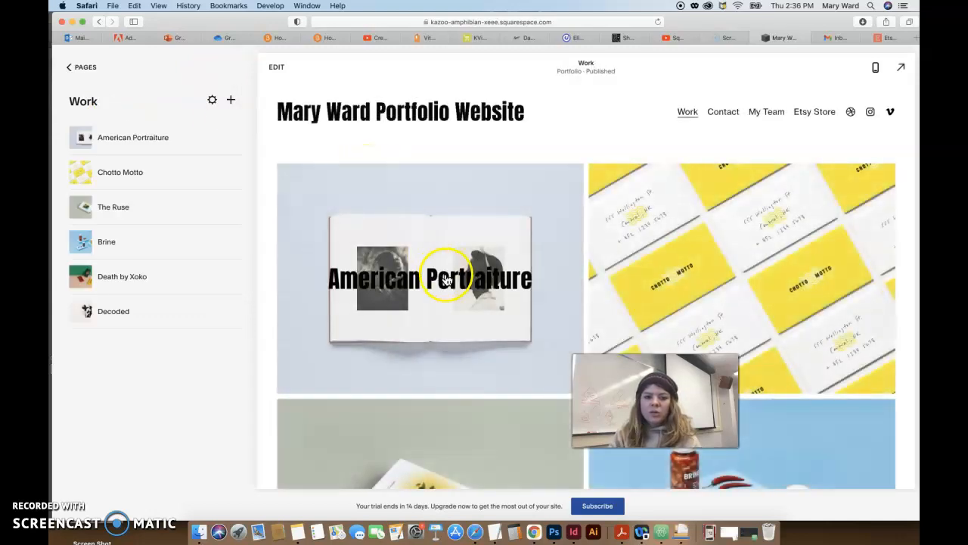
pyautogui.click(277, 66)
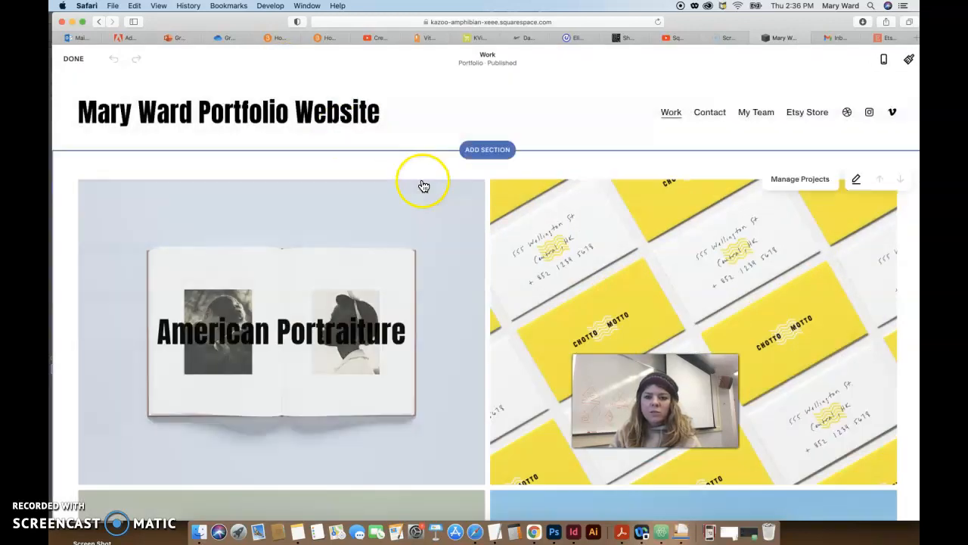
# Upload Favicon_500x500.jpg as the logo image in the site header's Site Title & Logo settings
pyautogui.click(500, 127)
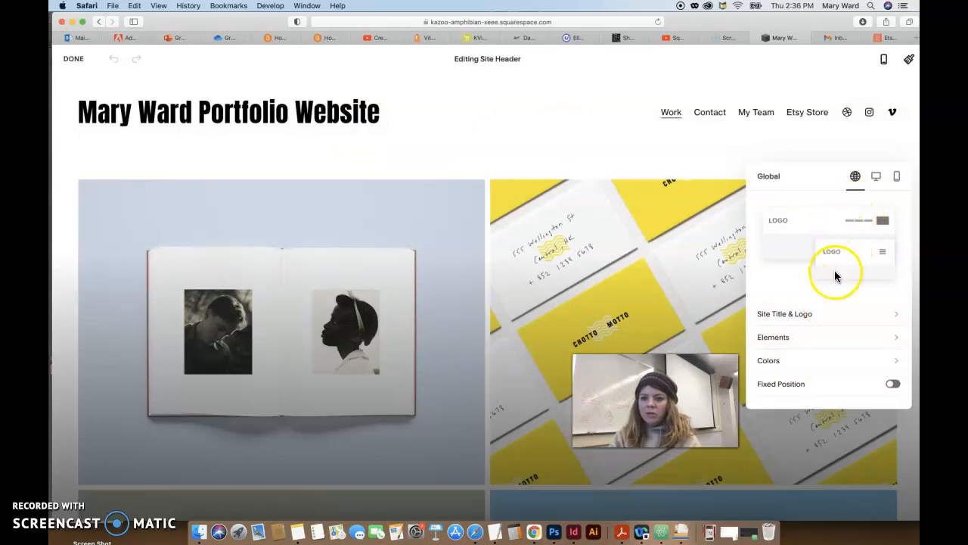
pyautogui.click(802, 314)
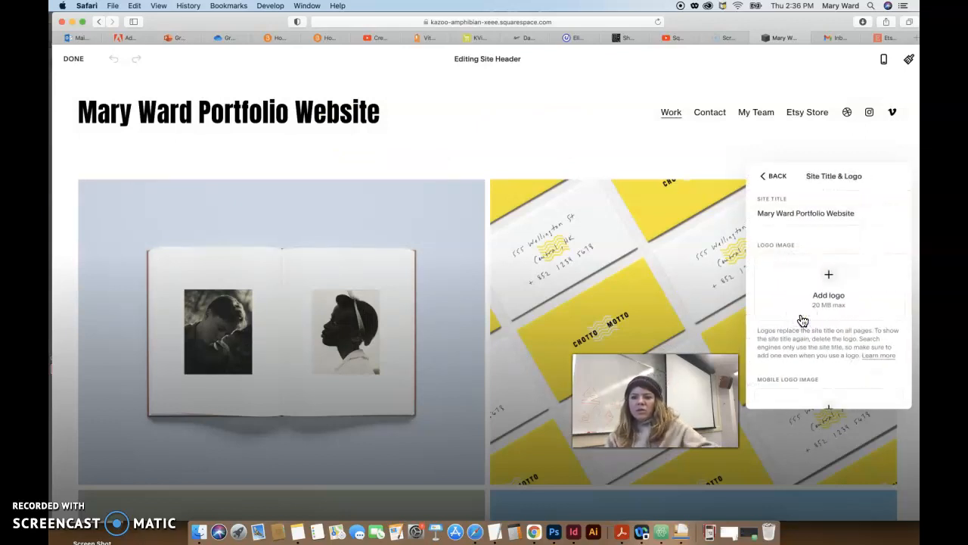
pyautogui.click(828, 276)
pyautogui.click(647, 152)
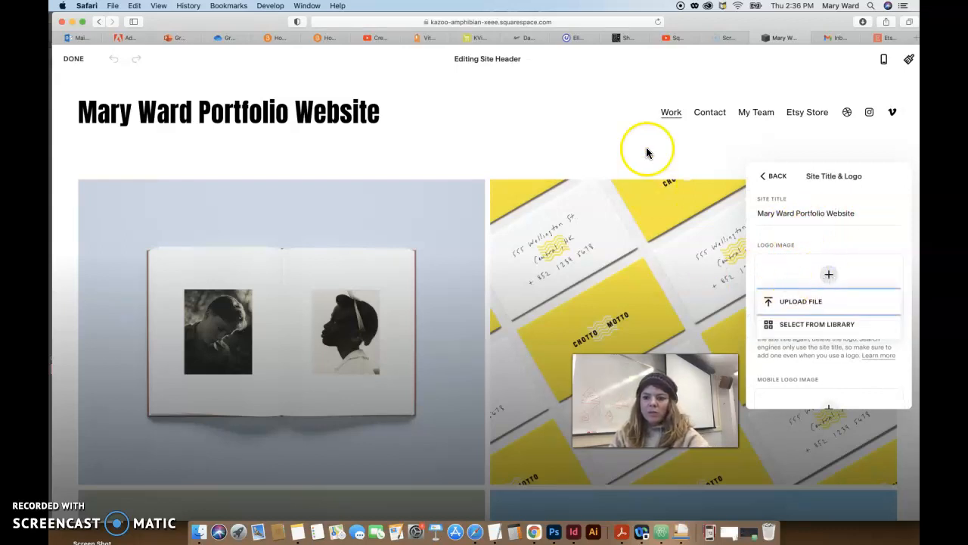
pyautogui.click(800, 303)
pyautogui.click(271, 99)
pyautogui.click(828, 265)
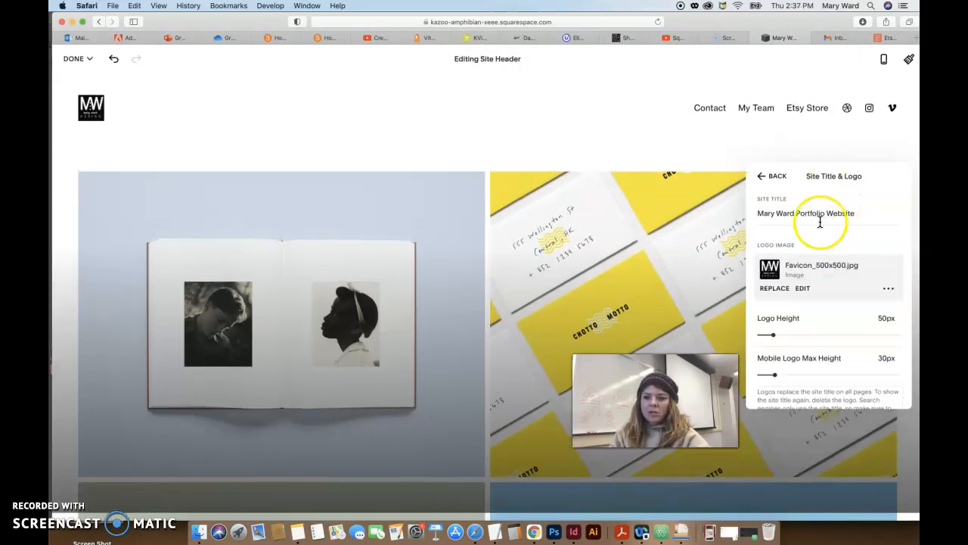
# Set the header logo height to 161 px and the mobile logo max height to 59 px, and return to the global header settings
pyautogui.scroll(-1, 827, 314)
pyautogui.moveTo(773, 323); pyautogui.dragTo(823, 320)
pyautogui.click(783, 358)
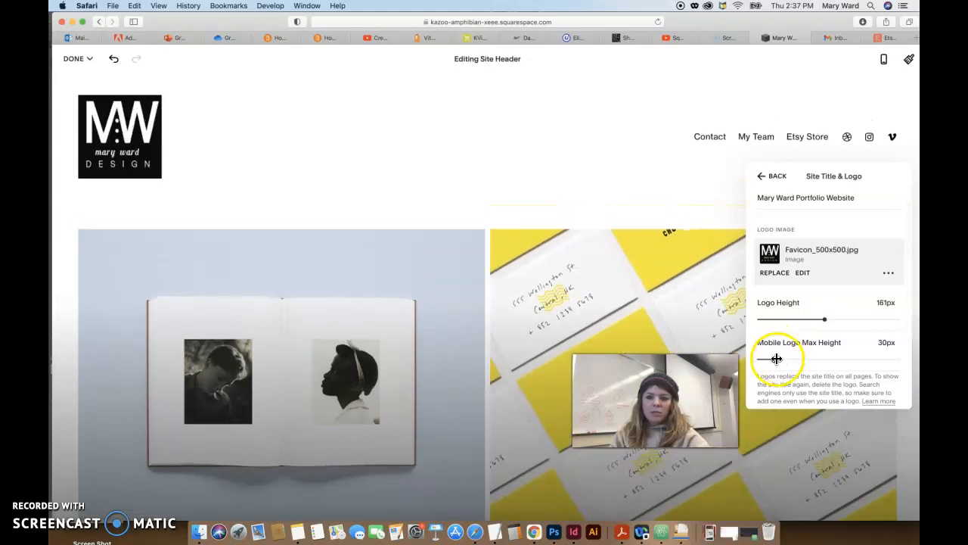
pyautogui.moveTo(775, 358); pyautogui.dragTo(785, 361)
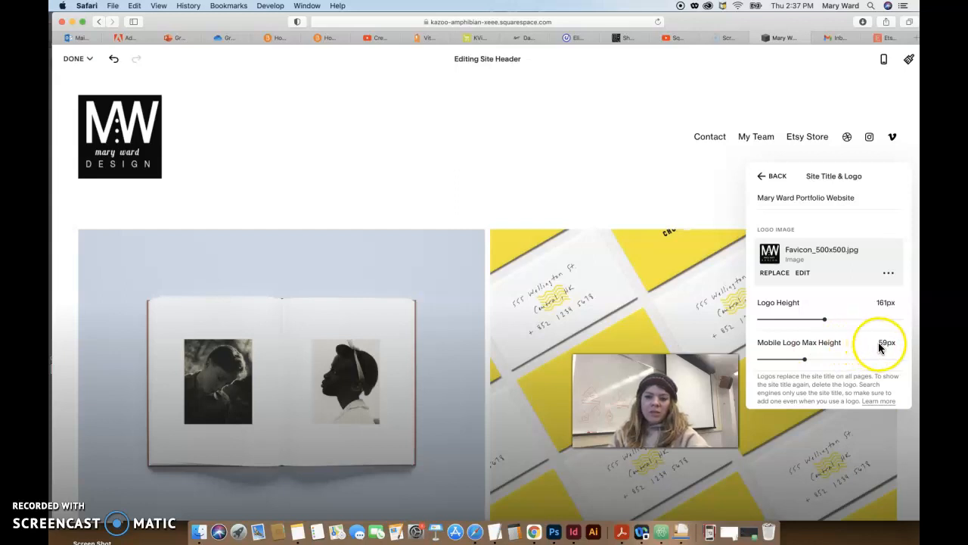
pyautogui.click(829, 185)
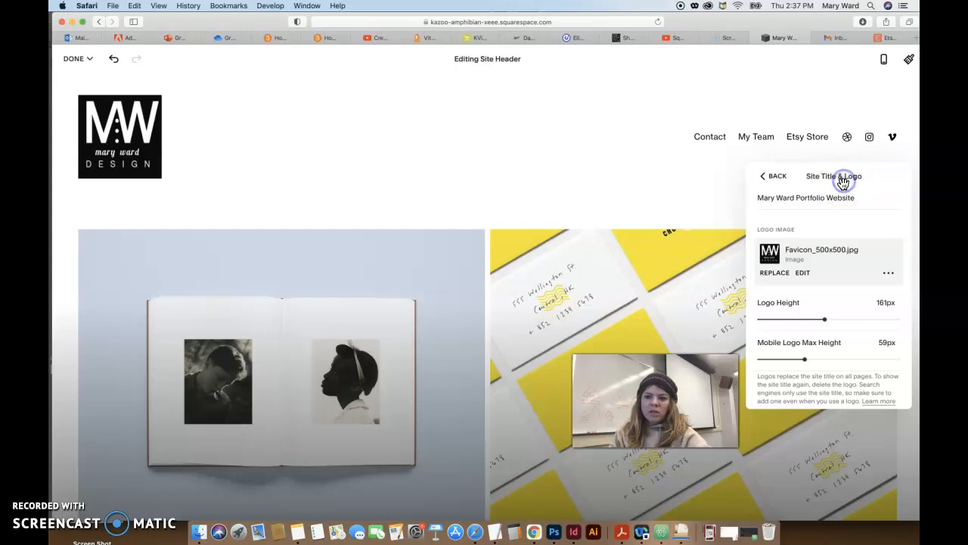
pyautogui.click(821, 180)
pyautogui.scroll(-4, 819, 277)
pyautogui.scroll(-1, 816, 275)
pyautogui.scroll(5, 816, 273)
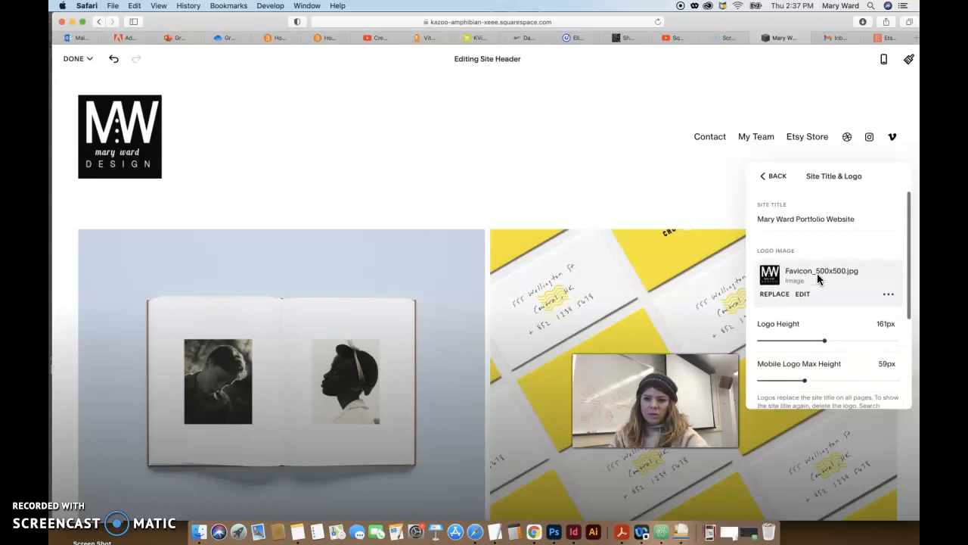
pyautogui.click(763, 179)
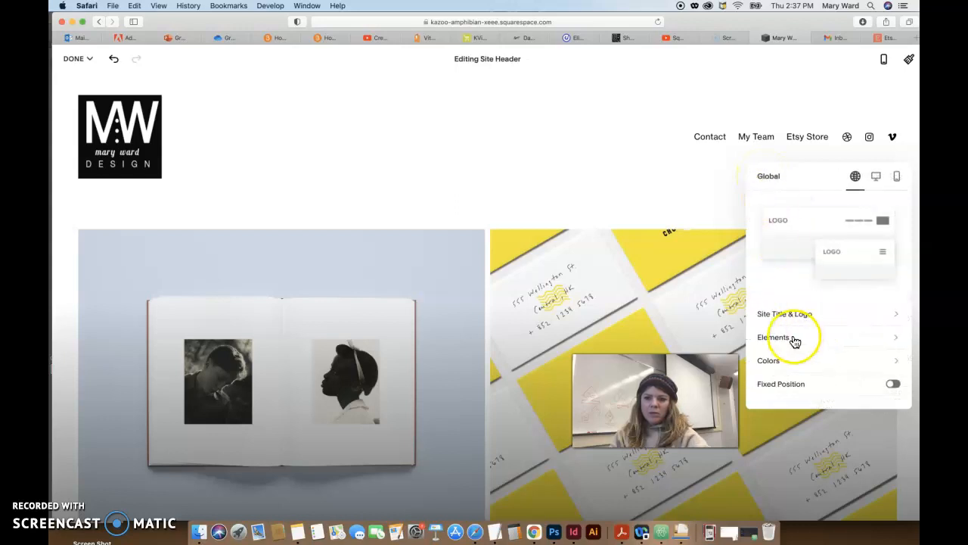